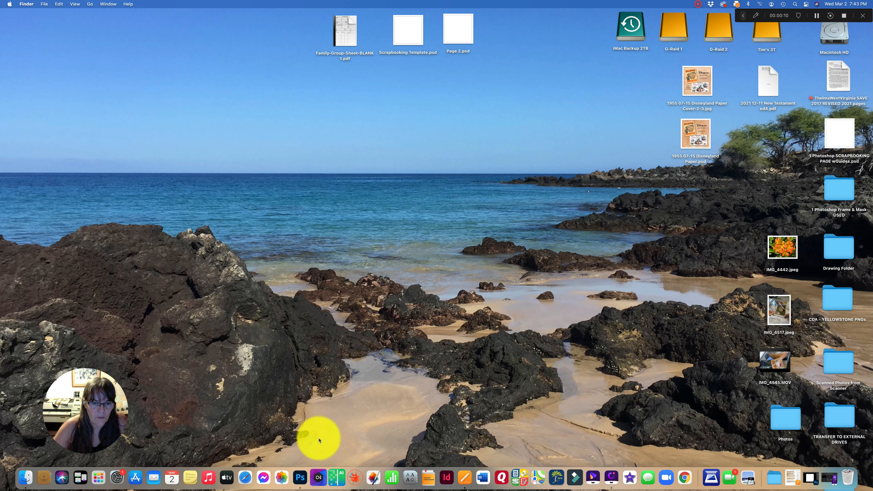
- Open a Finder window beside Photoshop, browse the Frame tag, and place the pink dotted circle 1.png frame onto Page 2's centre
{"action": "left_click", "coordinate": [301, 477]}
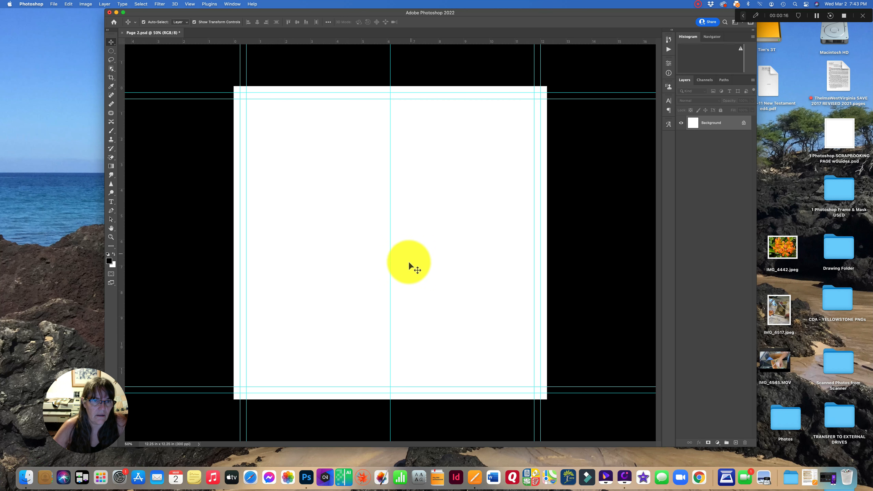
{"action": "left_click", "coordinate": [24, 475]}
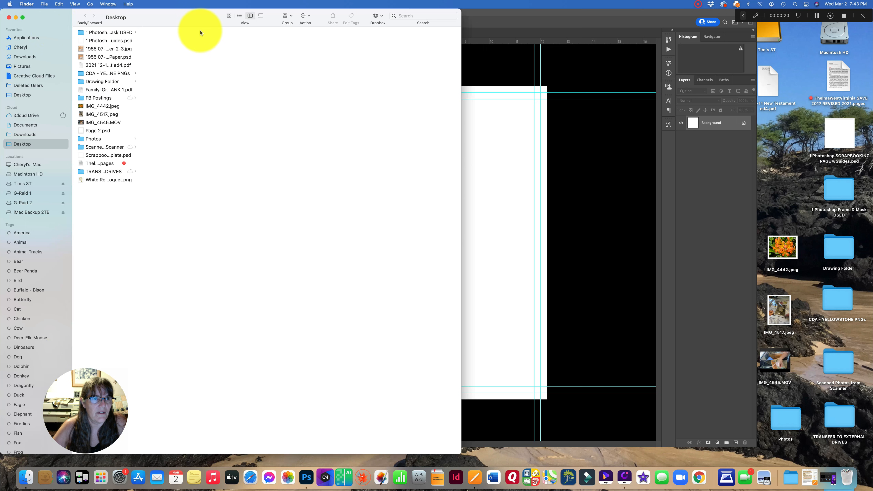
{"action": "left_click_drag", "start_coordinate": [461, 35], "coordinate": [256, 45]}
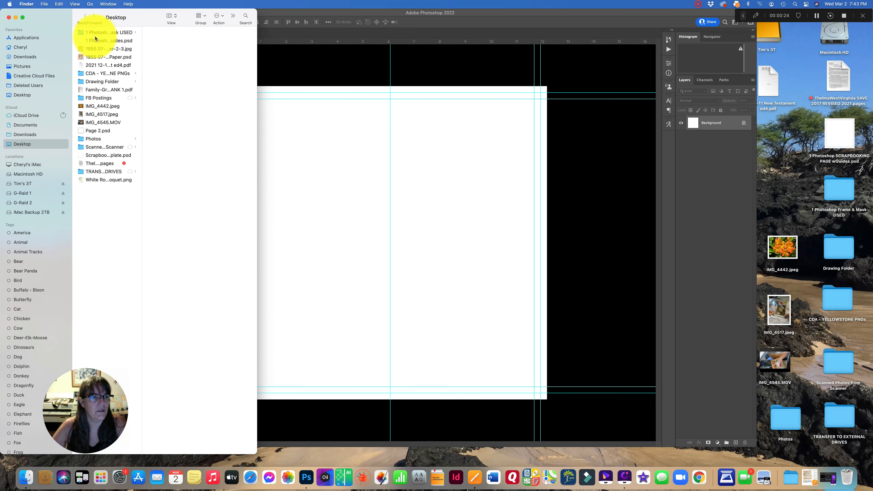
{"action": "scroll", "coordinate": [53, 283], "scroll_direction": "down", "scroll_amount": 5}
{"action": "scroll", "coordinate": [53, 283], "scroll_direction": "down", "scroll_amount": 10}
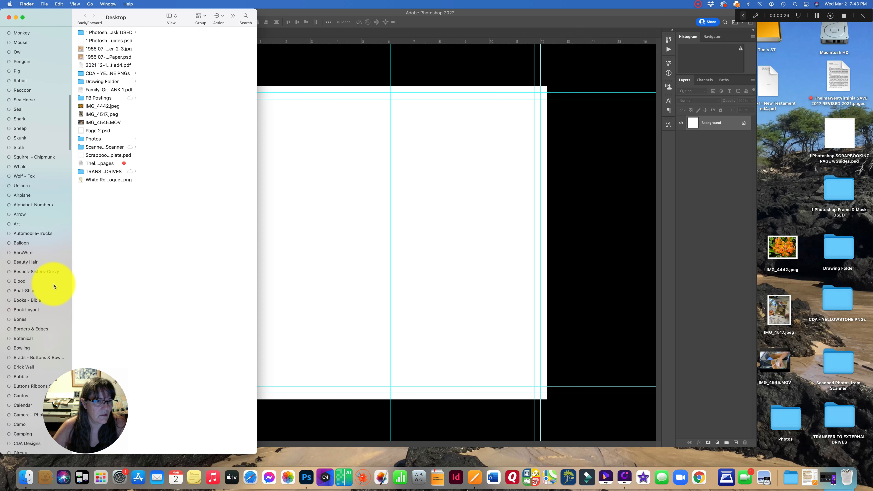
{"action": "scroll", "coordinate": [53, 286], "scroll_direction": "down", "scroll_amount": 10}
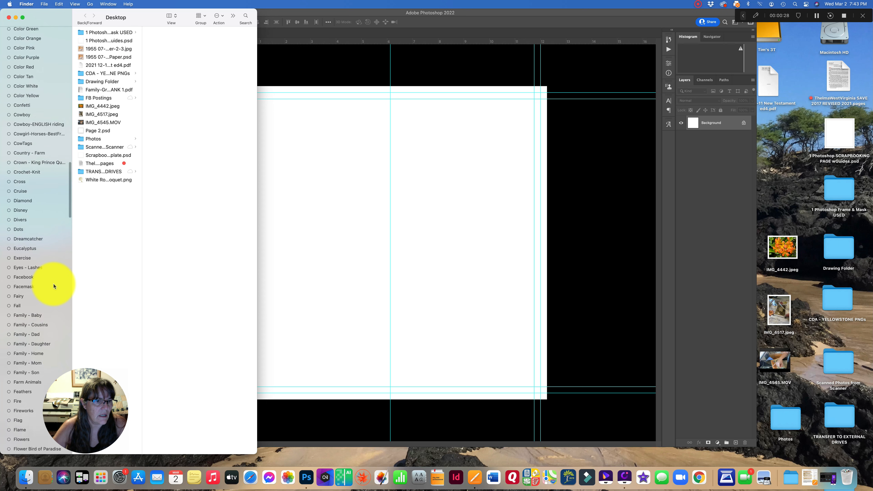
{"action": "scroll", "coordinate": [53, 284], "scroll_direction": "down", "scroll_amount": 3}
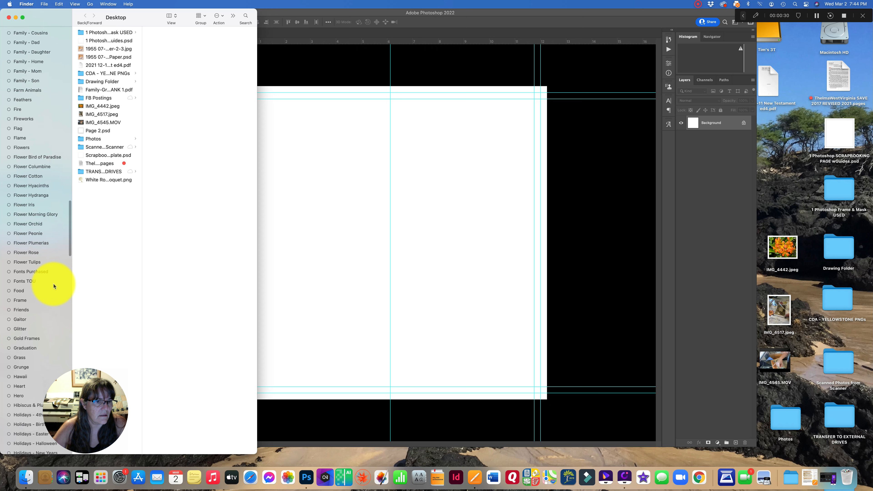
{"action": "left_click", "coordinate": [17, 299]}
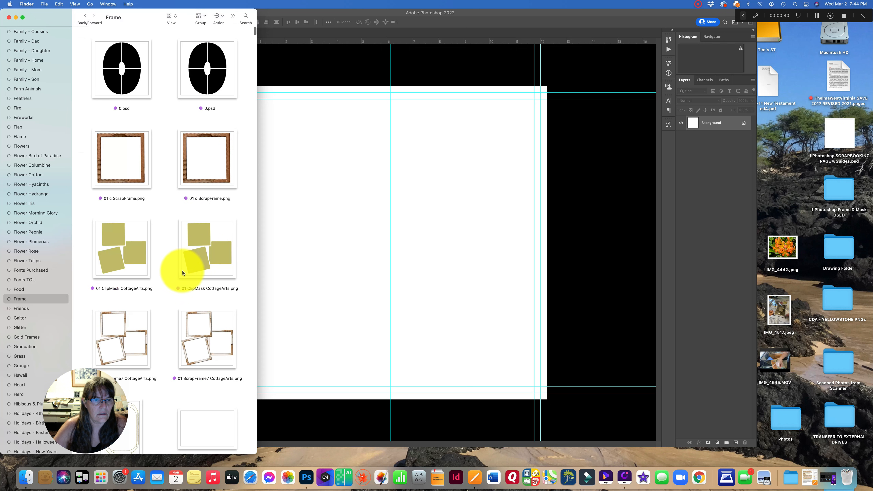
{"action": "left_click_drag", "start_coordinate": [256, 260], "coordinate": [332, 268]}
{"action": "left_click_drag", "start_coordinate": [204, 315], "coordinate": [475, 124]}
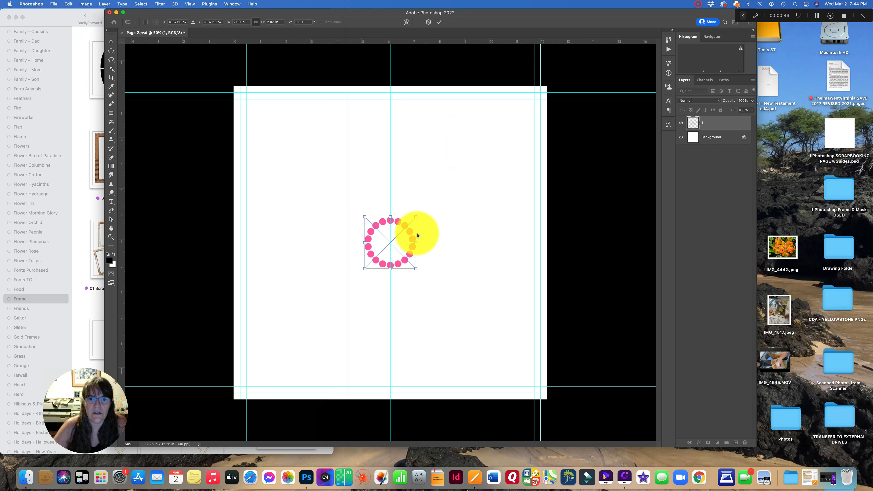
{"action": "left_click", "coordinate": [439, 23]}
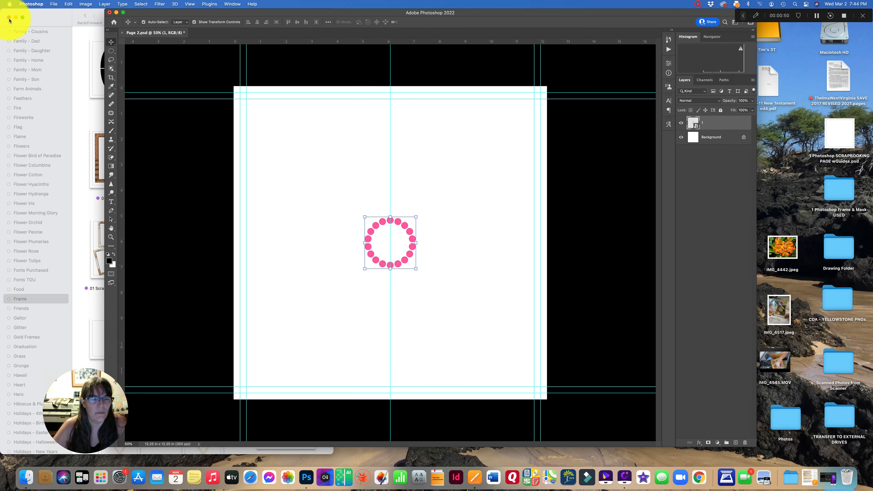
- Place CDA Vintage Frame Corners Brown from the 1 Photoshop Frame & Mask USED folder at the page's upper left, and move the pink circle lower
{"action": "left_click", "coordinate": [42, 22]}
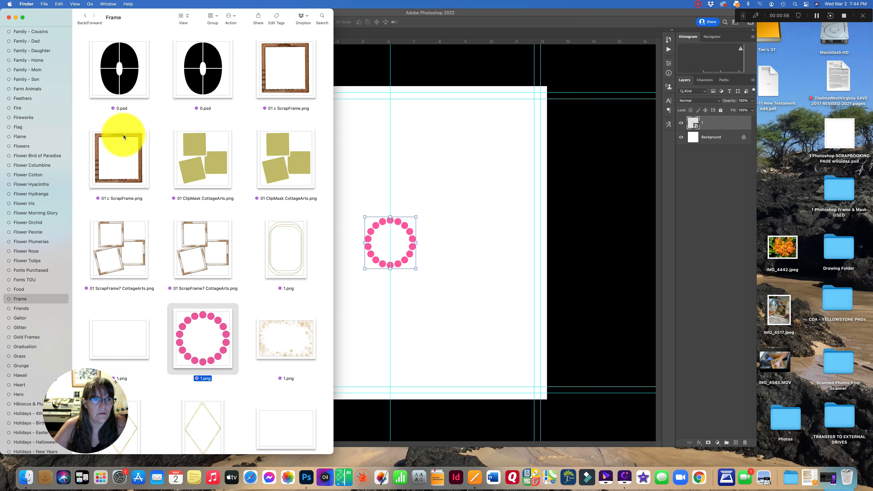
{"action": "scroll", "coordinate": [44, 39], "scroll_direction": "up", "scroll_amount": 20}
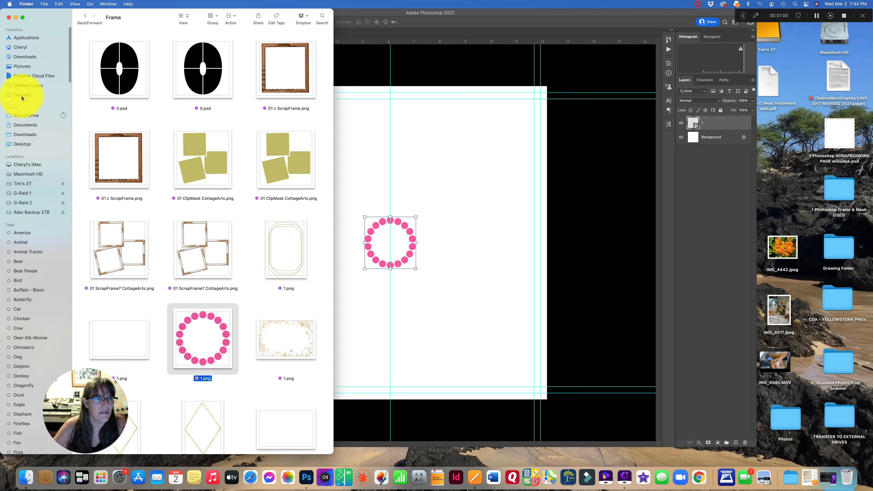
{"action": "left_click", "coordinate": [22, 96]}
{"action": "left_click", "coordinate": [109, 32]}
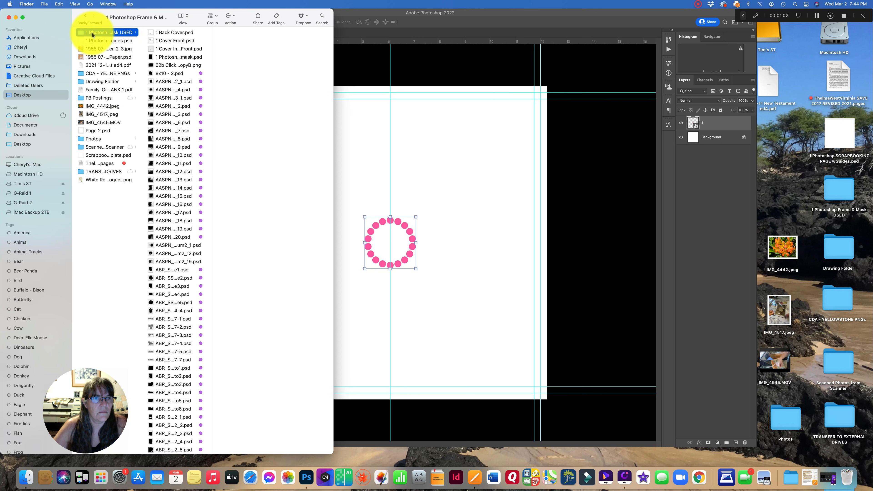
{"action": "left_click_drag", "start_coordinate": [212, 82], "coordinate": [299, 82]}
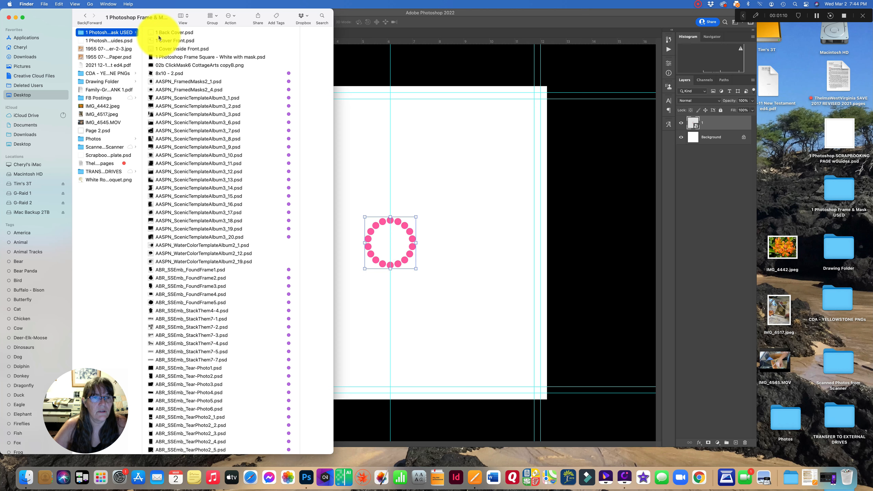
{"action": "left_click", "coordinate": [179, 16]}
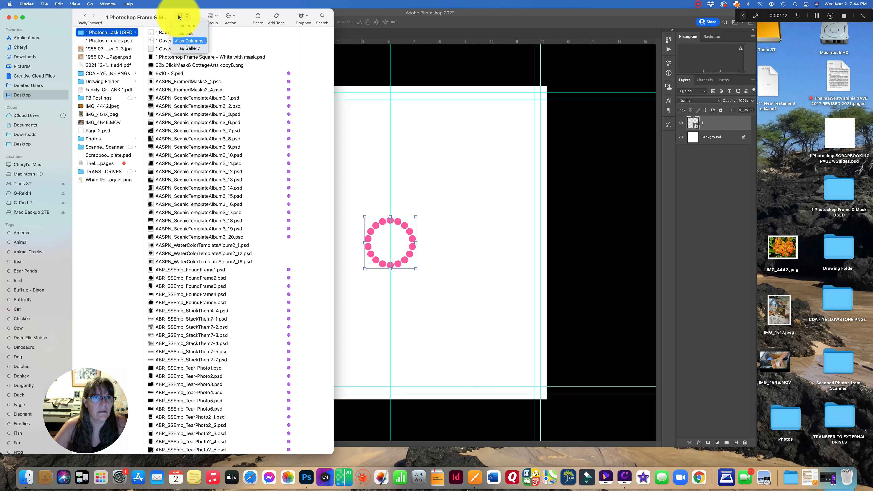
{"action": "left_click", "coordinate": [182, 27]}
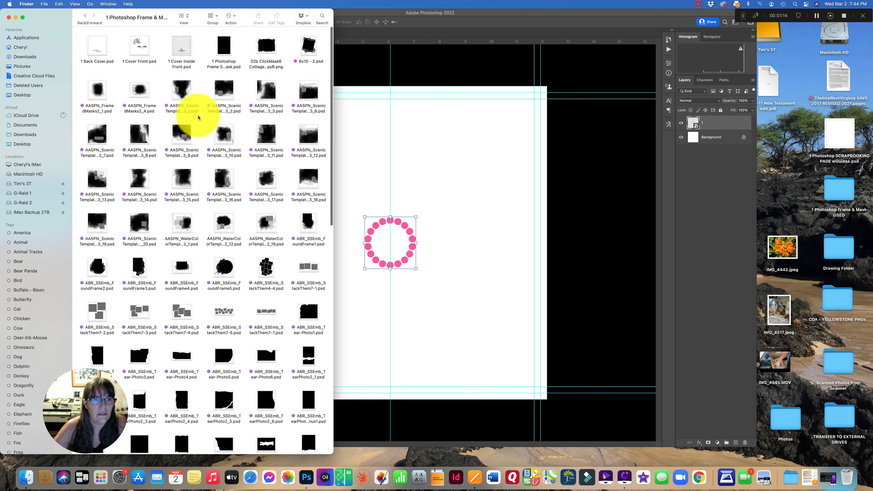
{"action": "scroll", "coordinate": [195, 217], "scroll_direction": "down", "scroll_amount": 10}
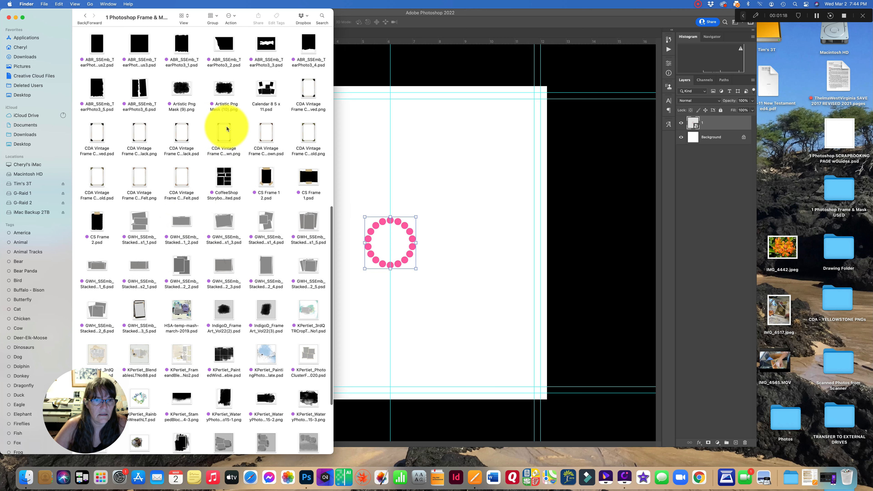
{"action": "left_click_drag", "start_coordinate": [226, 126], "coordinate": [459, 155]}
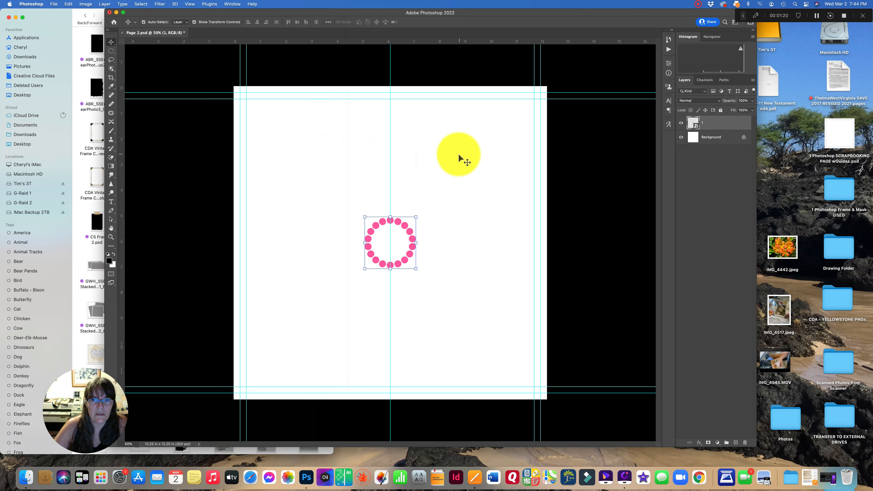
{"action": "left_click_drag", "start_coordinate": [420, 175], "coordinate": [343, 120]}
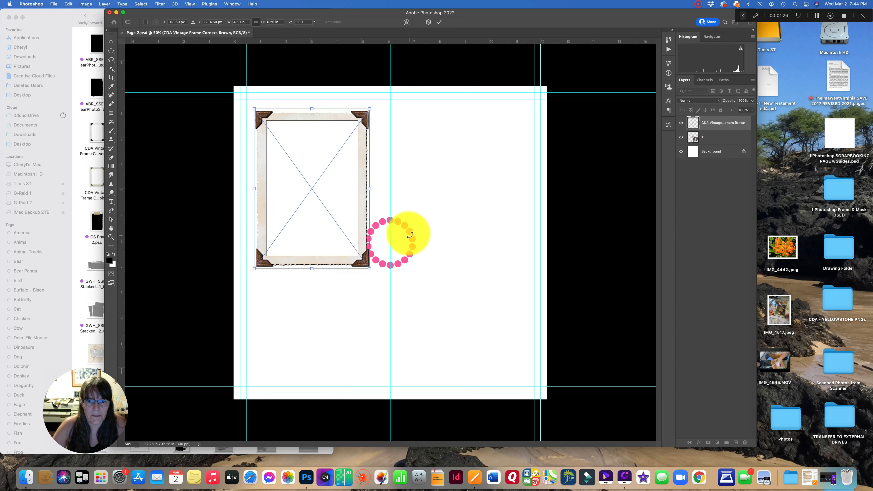
{"action": "left_click", "coordinate": [439, 22]}
{"action": "left_click_drag", "start_coordinate": [410, 234], "coordinate": [327, 318]}
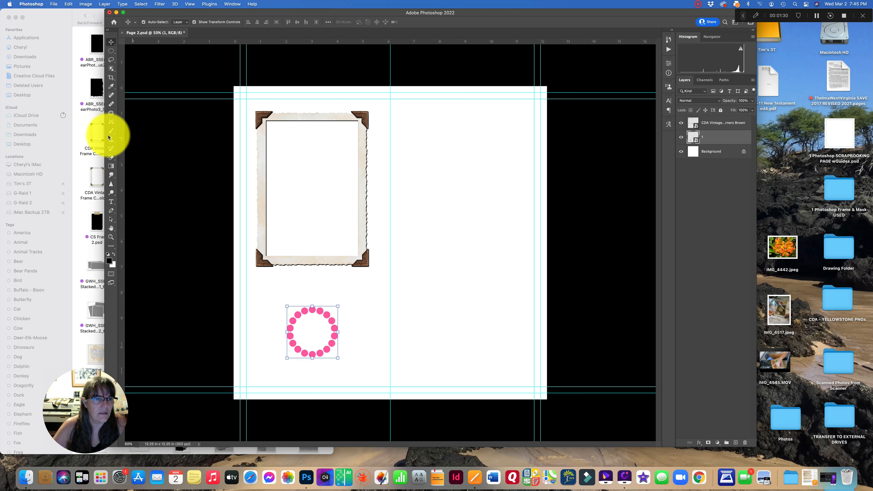
- Open GWH_SSEmb_StackedPhotos3_5.psd from that folder, converting its colours to the working space
{"action": "left_click", "coordinate": [79, 137]}
{"action": "left_click", "coordinate": [139, 139]}
{"action": "scroll", "coordinate": [139, 139], "scroll_direction": "down", "scroll_amount": 3}
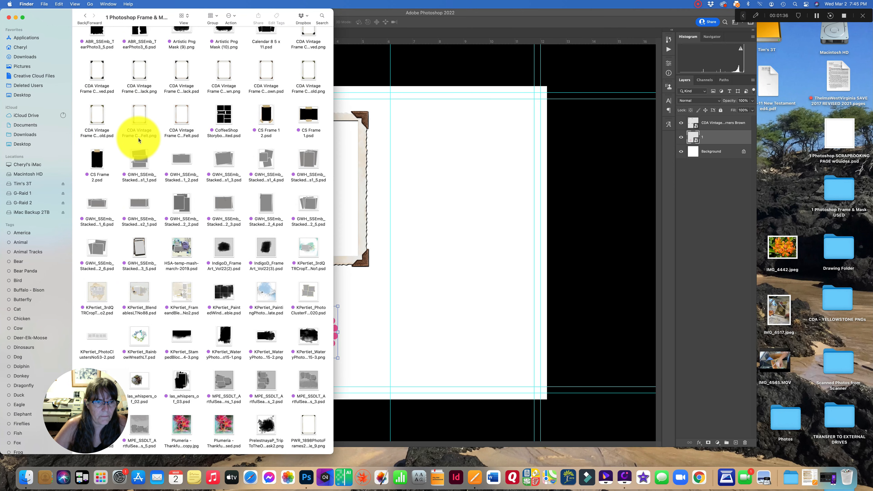
{"action": "scroll", "coordinate": [138, 138], "scroll_direction": "down", "scroll_amount": 2}
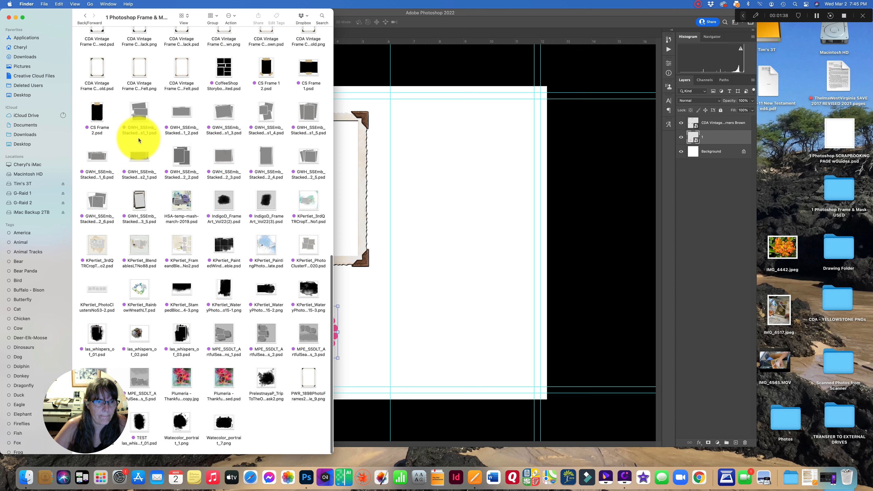
{"action": "double_click", "coordinate": [139, 203]}
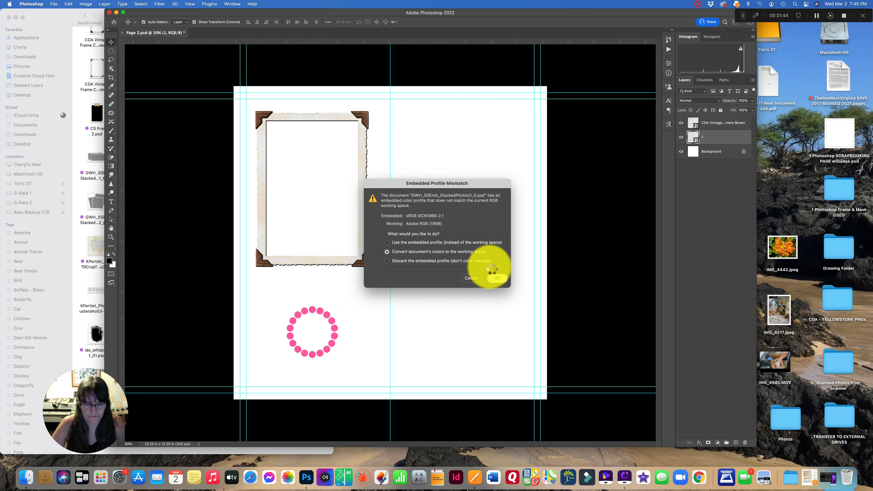
{"action": "left_click", "coordinate": [497, 278]}
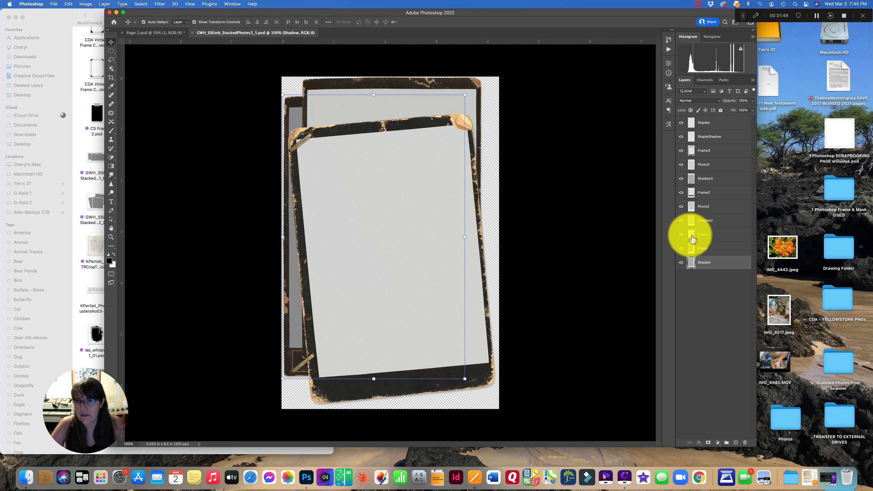
- Hide the Shadow, Photo, Frame, Shadow2, Photo2 and Frame2 layers so only the top frame remains visible
{"action": "left_click", "coordinate": [410, 215]}
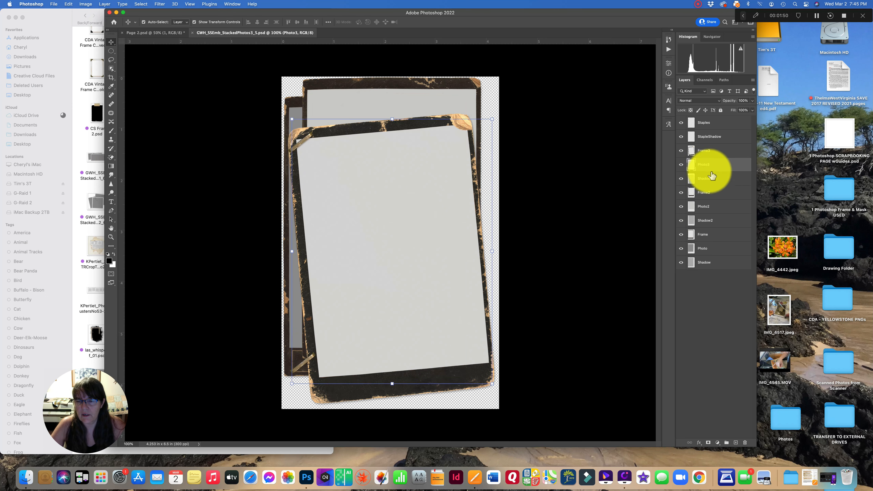
{"action": "left_click", "coordinate": [400, 83]}
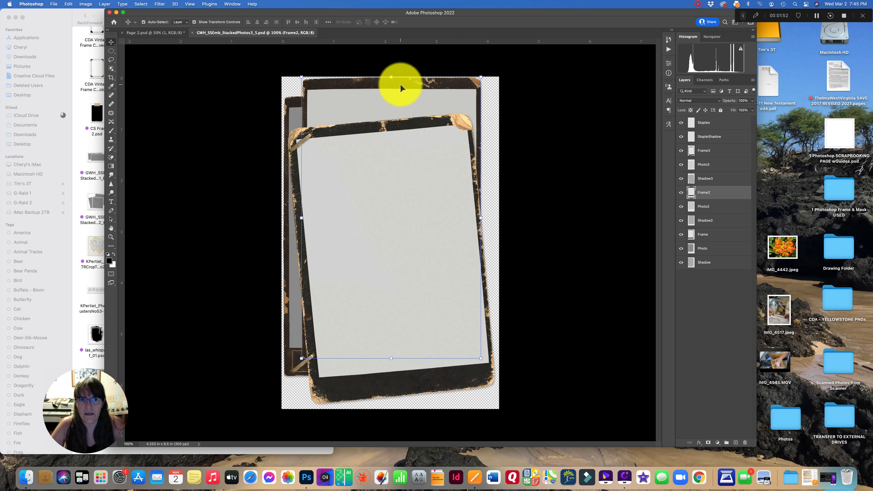
{"action": "left_click", "coordinate": [681, 261]}
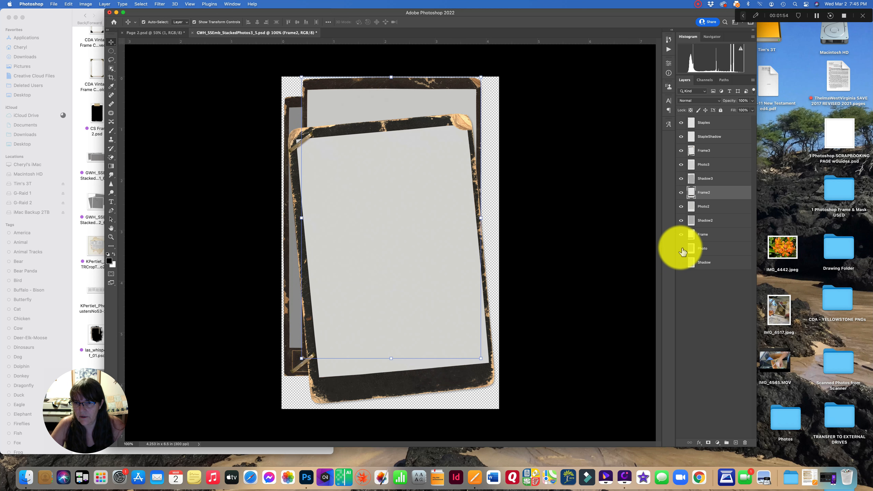
{"action": "left_click", "coordinate": [681, 249]}
{"action": "left_click", "coordinate": [682, 236]}
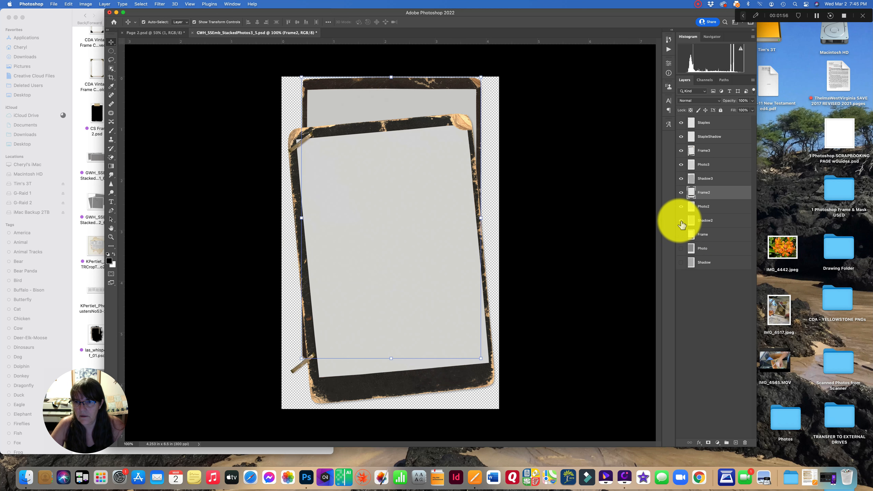
{"action": "left_click", "coordinate": [681, 220]}
{"action": "left_click", "coordinate": [681, 206]}
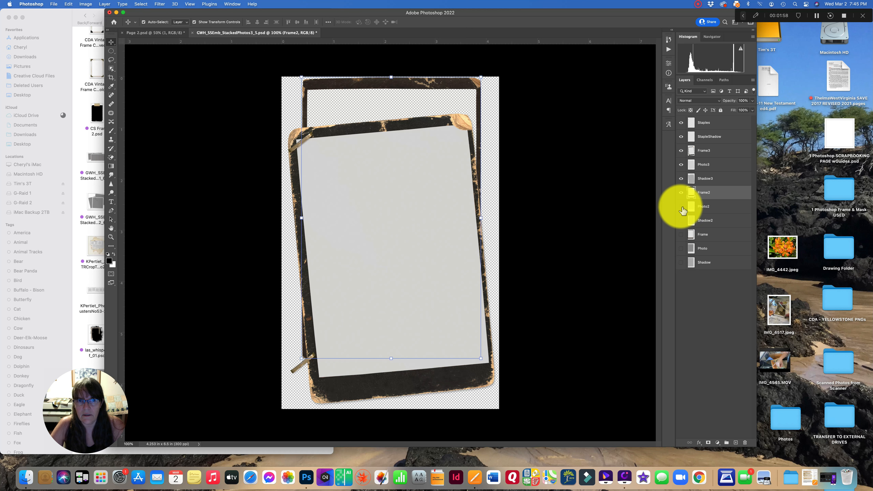
{"action": "left_click", "coordinate": [681, 193]}
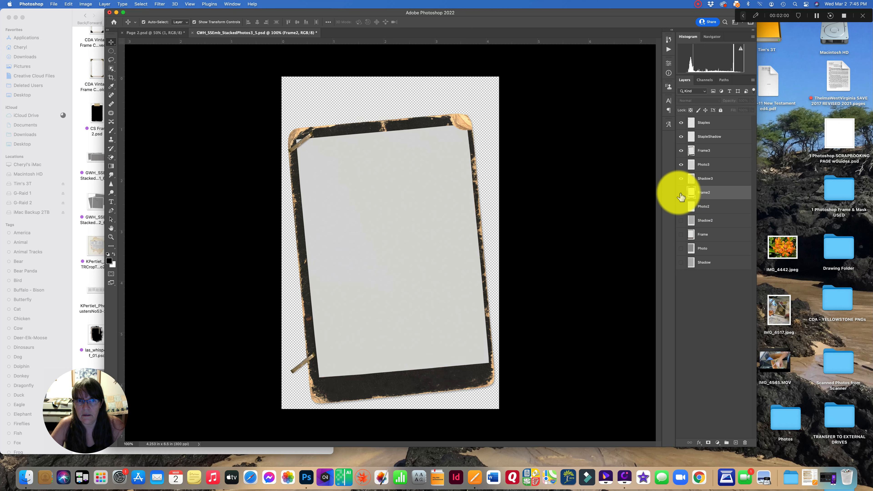
- Select the Staples through Shadow3 layers, rotate the top frame upright, and nudge it slightly right
{"action": "left_click", "coordinate": [725, 128]}
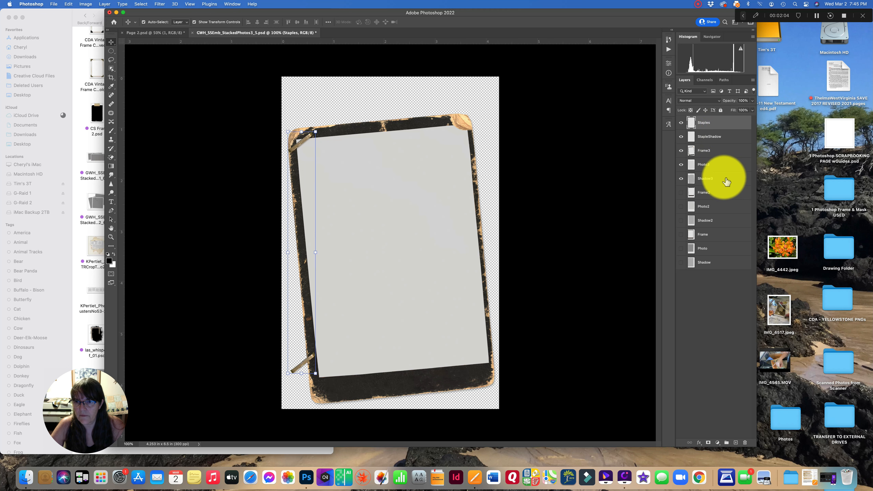
{"action": "left_click", "coordinate": [725, 179], "text": "shift"}
{"action": "left_click_drag", "start_coordinate": [389, 108], "coordinate": [403, 107]}
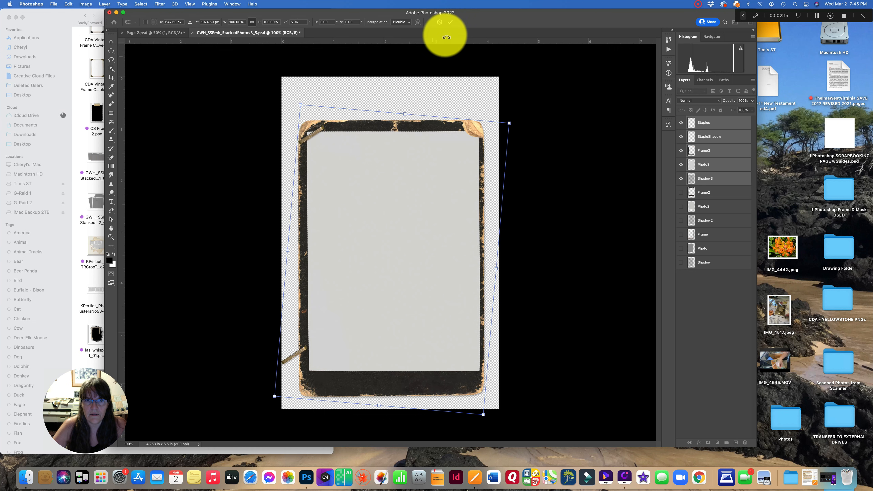
{"action": "left_click", "coordinate": [451, 23]}
{"action": "key", "text": "Right"}
{"action": "key", "text": "Right"}
{"action": "key", "text": "Right"}
{"action": "key", "text": "Right"}
{"action": "key", "text": "Right"}
{"action": "key", "text": "Right"}
{"action": "key", "text": "Right"}
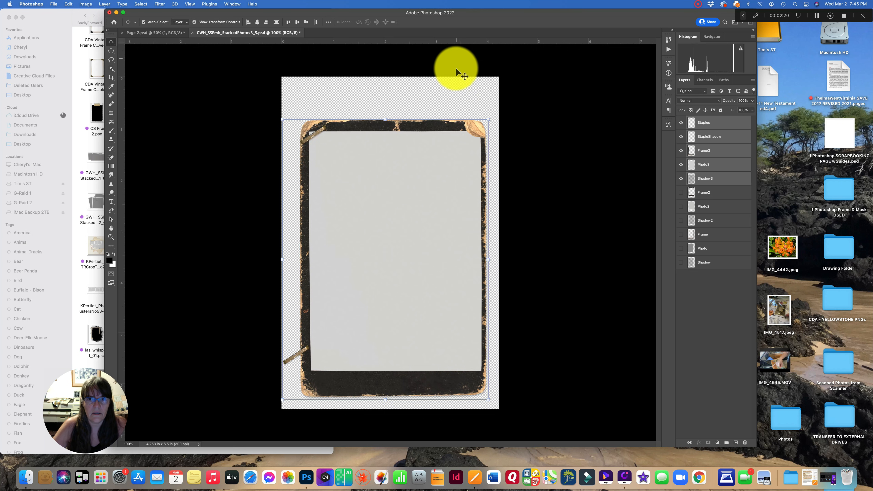
{"action": "left_click", "coordinate": [512, 71]}
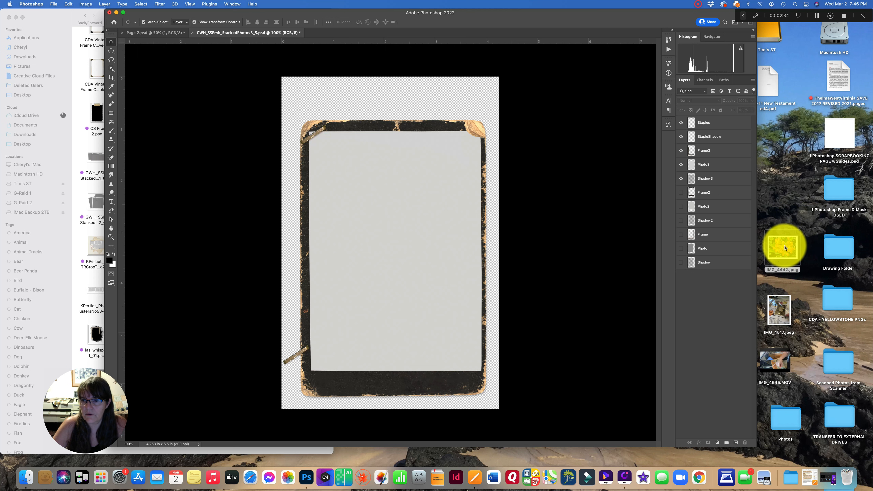
- Place IMG_4442.jpeg into the stacked-photo document and move its layer just below StapleShadow, above Frame3
{"action": "left_click_drag", "start_coordinate": [785, 247], "coordinate": [389, 229]}
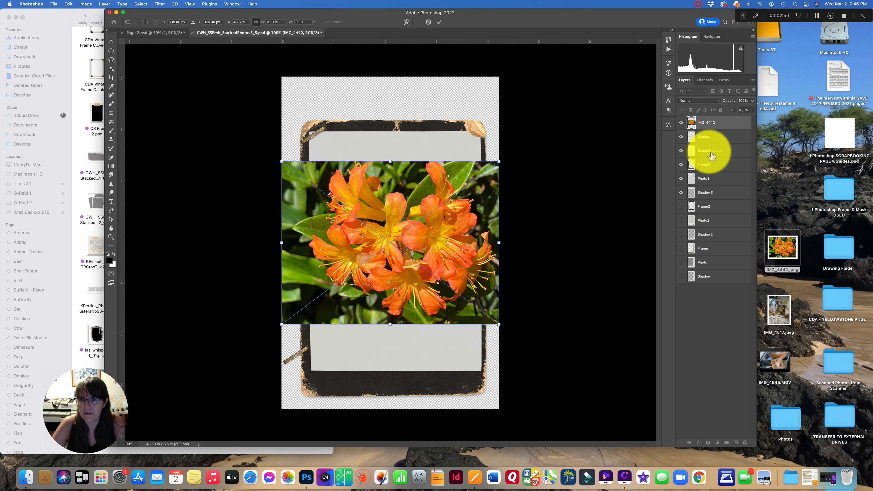
{"action": "left_click_drag", "start_coordinate": [711, 125], "coordinate": [715, 159]}
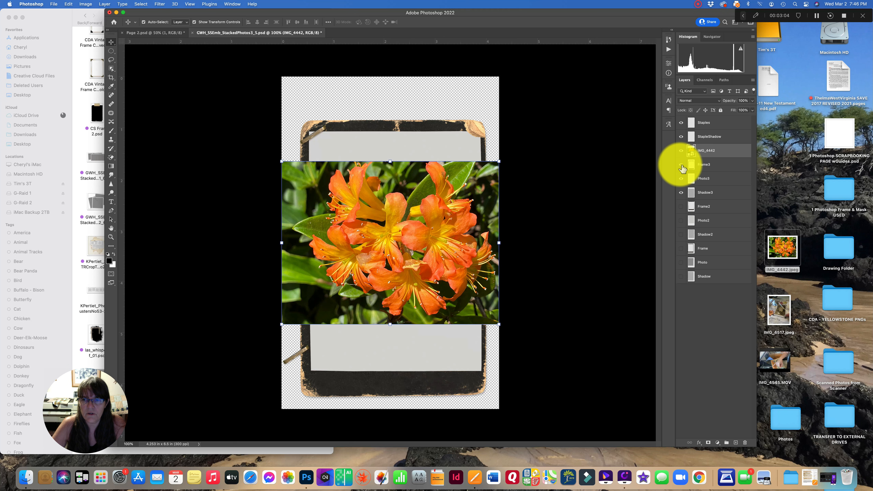
- Move the flower photo aside and hide the Frame3 and Shadow3 layers to reveal the Photo3 shape
{"action": "left_click_drag", "start_coordinate": [351, 195], "coordinate": [526, 202]}
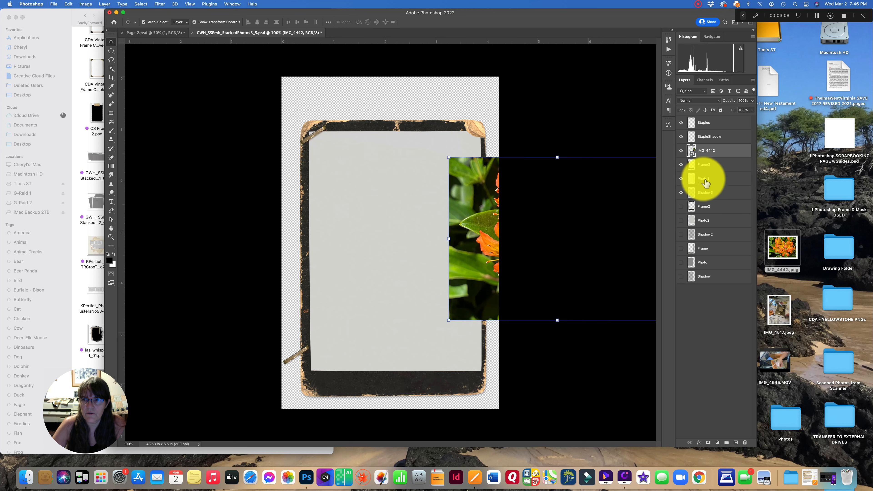
{"action": "left_click", "coordinate": [682, 165]}
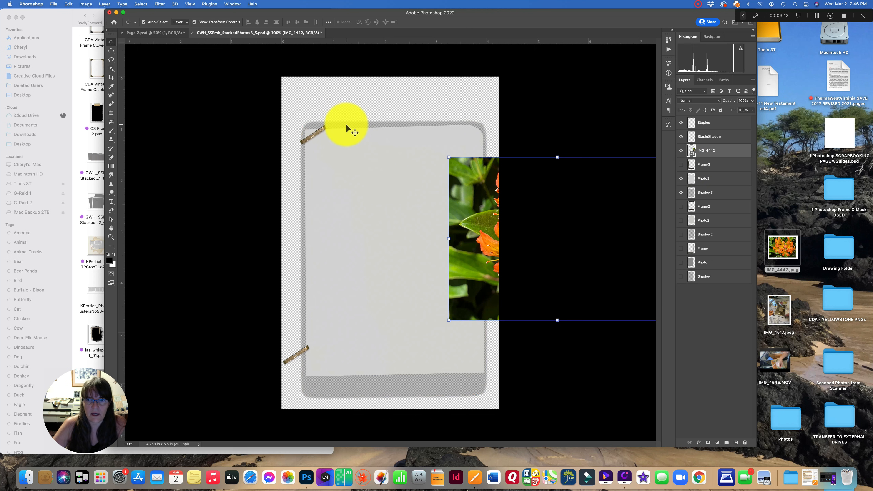
{"action": "left_click", "coordinate": [681, 194]}
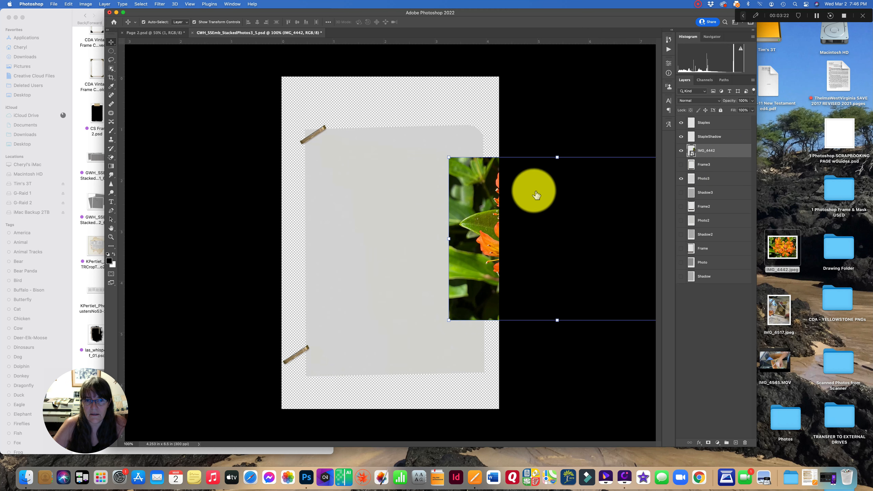
- Enlarge and reposition the flower photo so it fully covers the Photo3 area, then commit the transform
{"action": "left_click_drag", "start_coordinate": [483, 189], "coordinate": [332, 189]}
{"action": "left_click_drag", "start_coordinate": [402, 313], "coordinate": [446, 480]}
{"action": "left_click_drag", "start_coordinate": [407, 322], "coordinate": [404, 241]}
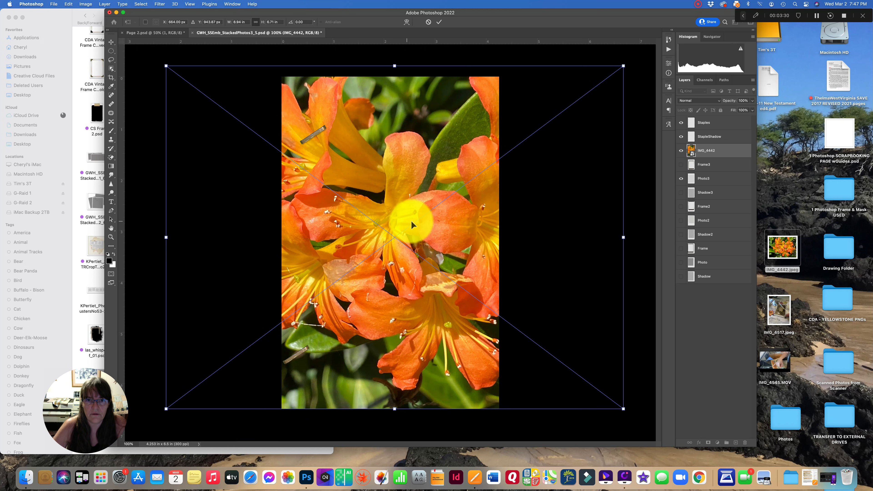
{"action": "left_click", "coordinate": [439, 22]}
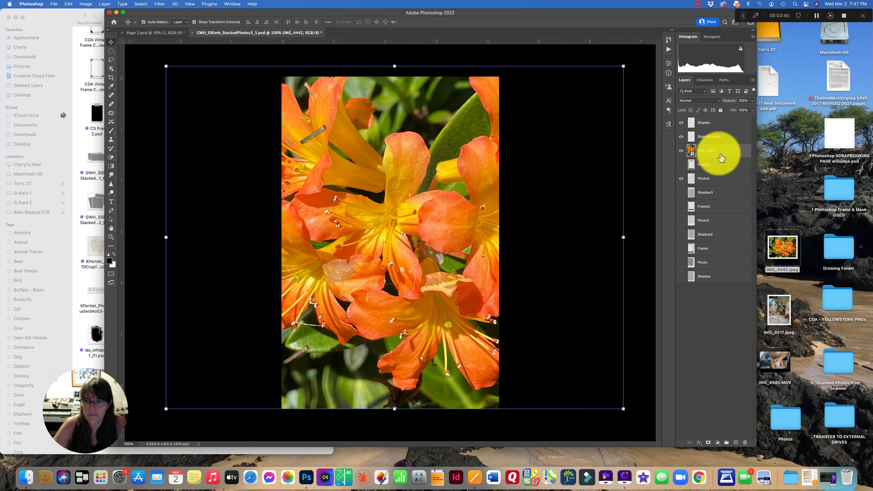
- Move the IMG_4442 layer below Frame3 and clip it to the Photo3 layer with a clipping mask
{"action": "left_click_drag", "start_coordinate": [722, 159], "coordinate": [724, 171]}
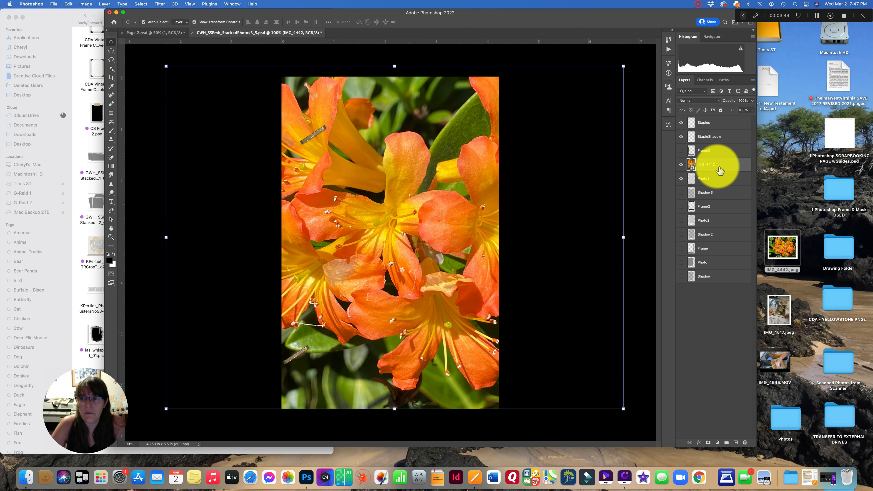
{"action": "right_click", "coordinate": [717, 167]}
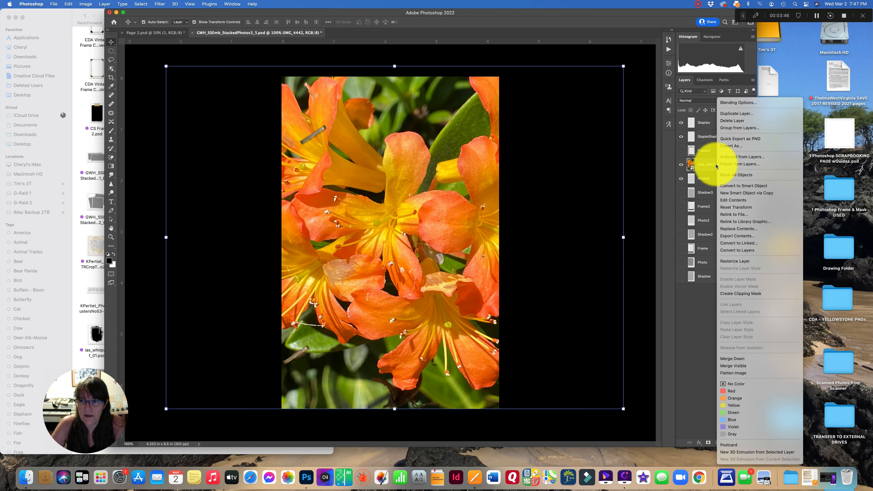
{"action": "left_click", "coordinate": [724, 293]}
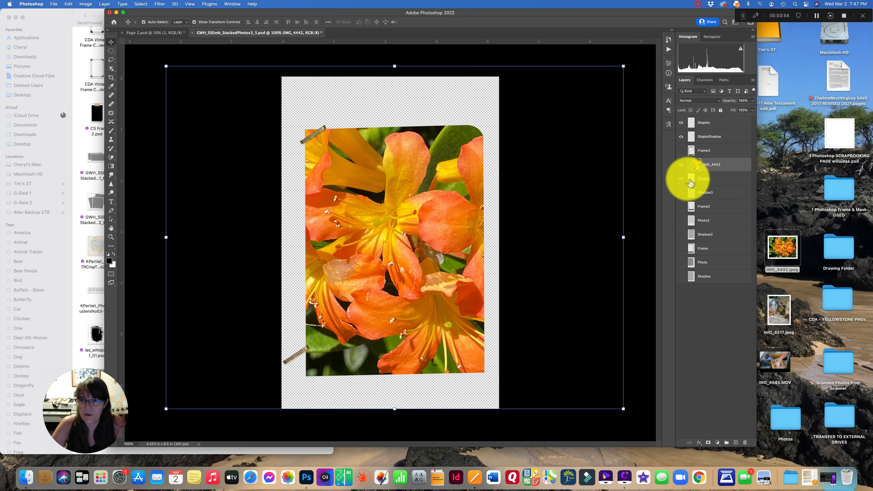
- Show Shadow3 and Frame3 again and shift the flower photo to frame the blossoms better
{"action": "left_click", "coordinate": [681, 193]}
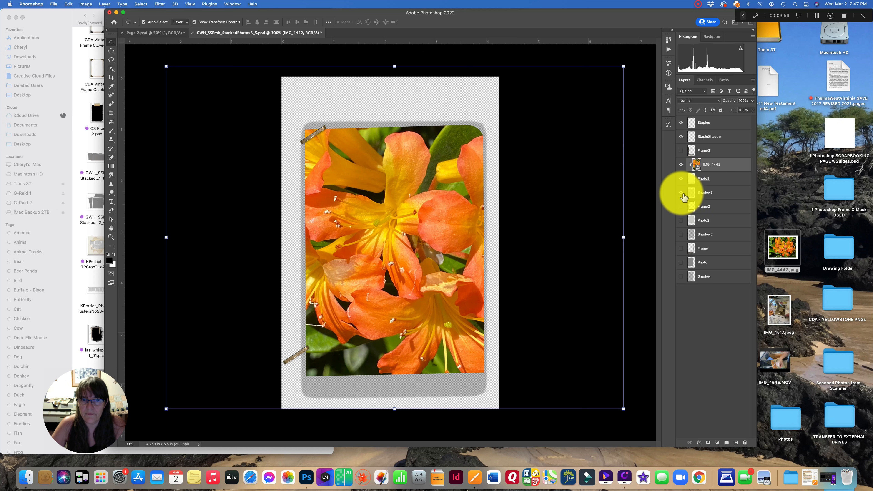
{"action": "left_click", "coordinate": [681, 151]}
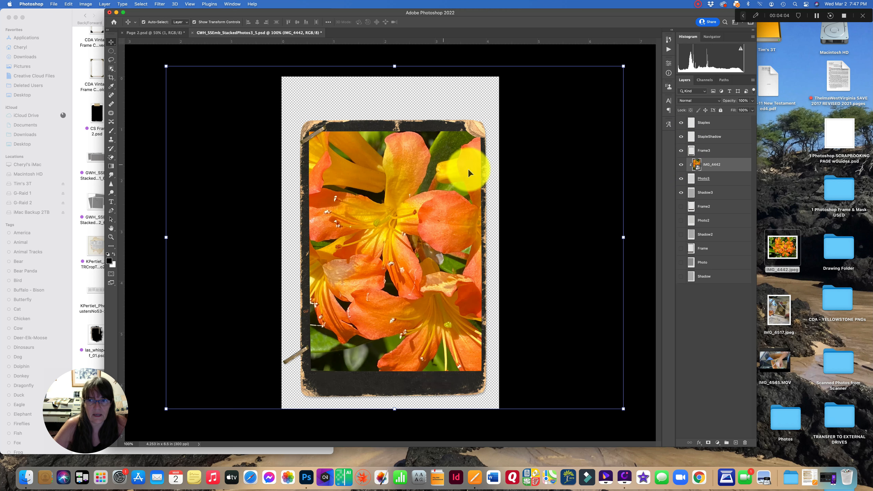
{"action": "left_click_drag", "start_coordinate": [356, 211], "coordinate": [399, 220]}
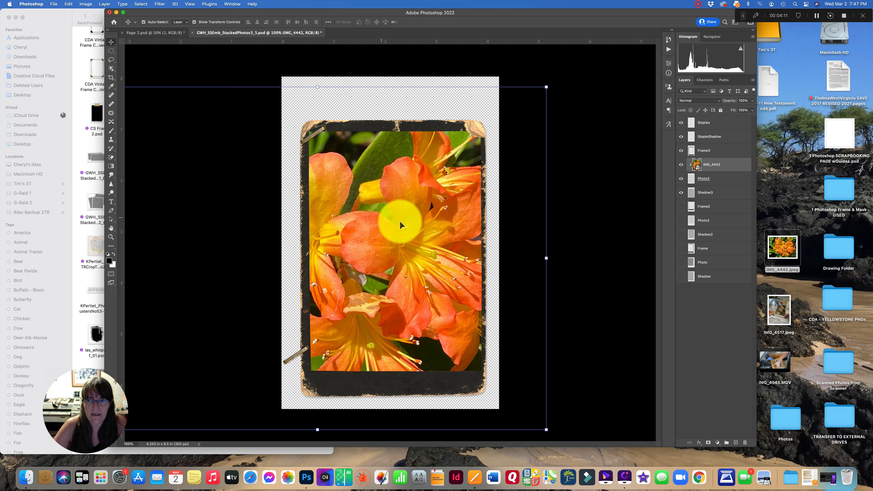
- Toggle visibility of Frame3, IMG_4442 and Shadow3 to inspect the Photo3 shape, then show all layers again
{"action": "left_click", "coordinate": [681, 152]}
{"action": "left_click", "coordinate": [682, 180]}
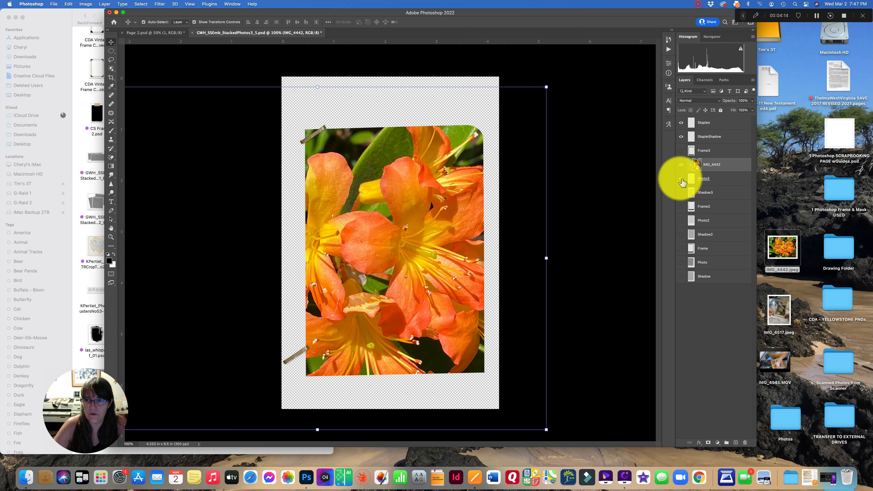
{"action": "left_click", "coordinate": [681, 179]}
{"action": "left_click", "coordinate": [681, 165]}
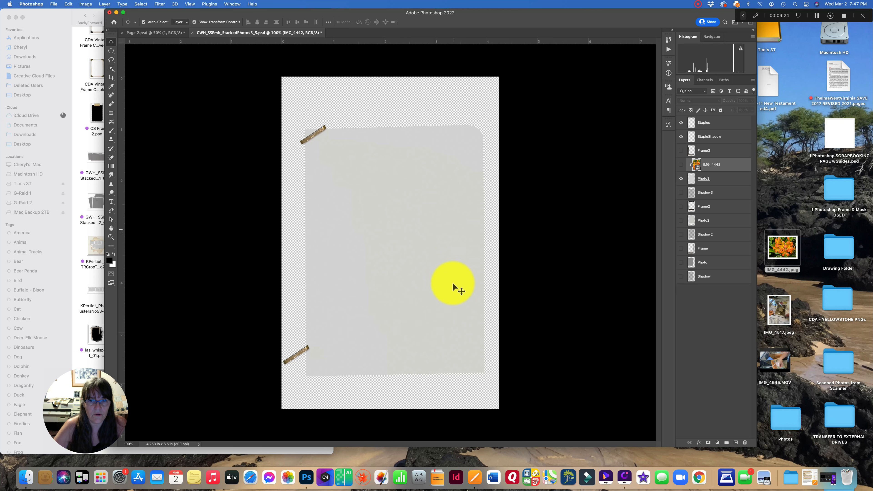
{"action": "left_click_drag", "start_coordinate": [406, 310], "coordinate": [323, 275]}
{"action": "left_click_drag", "start_coordinate": [335, 223], "coordinate": [418, 260]}
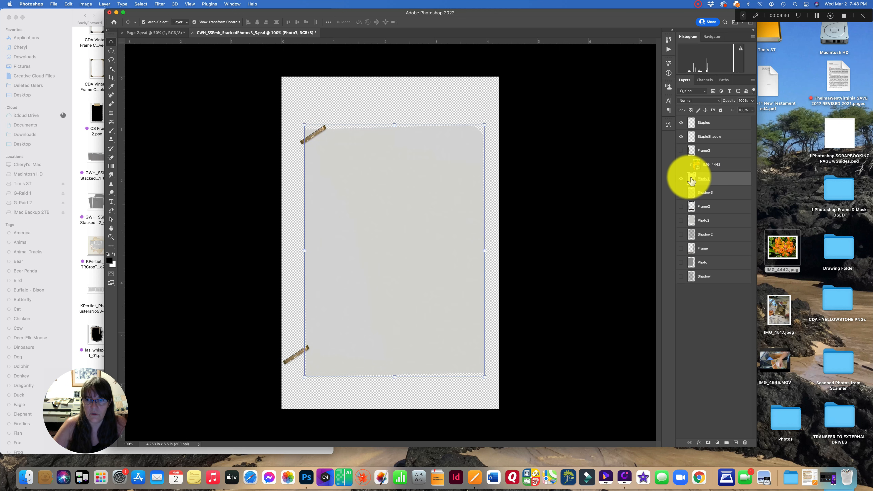
{"action": "left_click", "coordinate": [681, 192]}
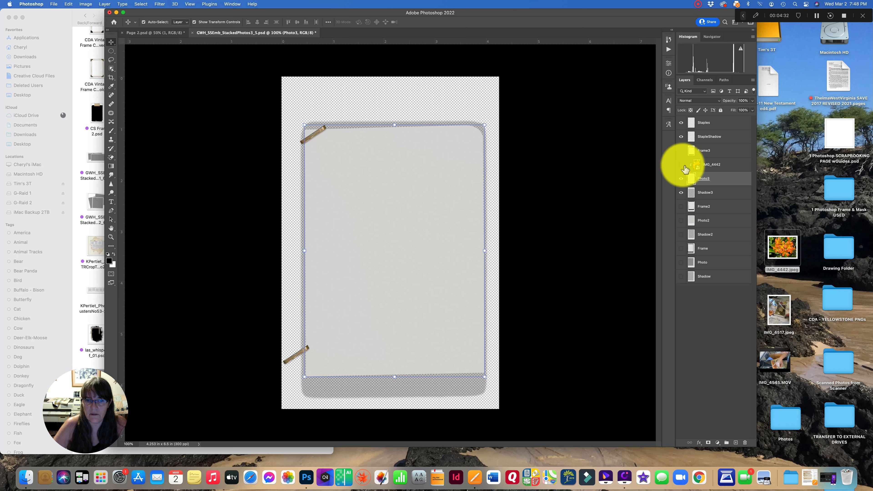
{"action": "left_click", "coordinate": [683, 166]}
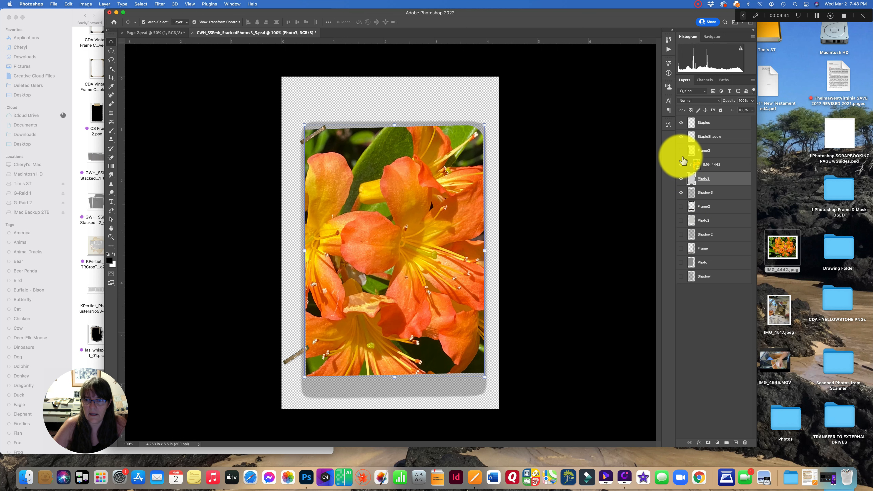
{"action": "left_click", "coordinate": [681, 150]}
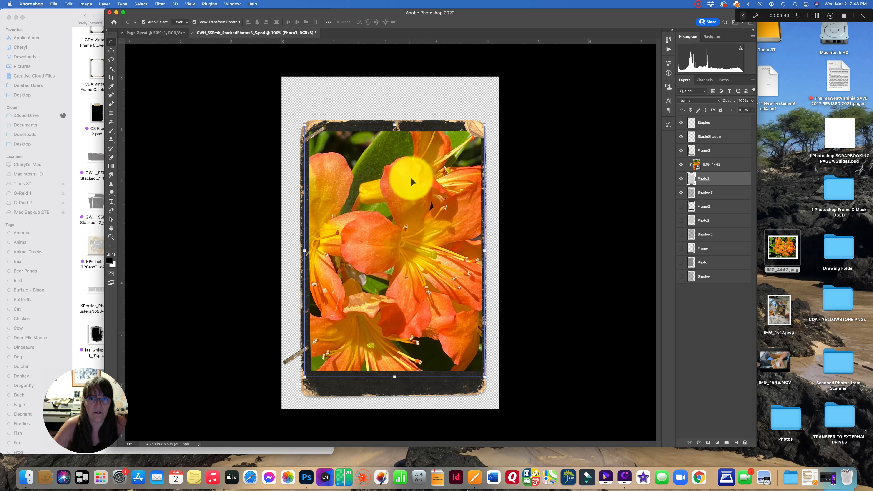
- In Page 2, move the pink dotted circle frame toward the lower right of the page
{"action": "left_click", "coordinate": [140, 32]}
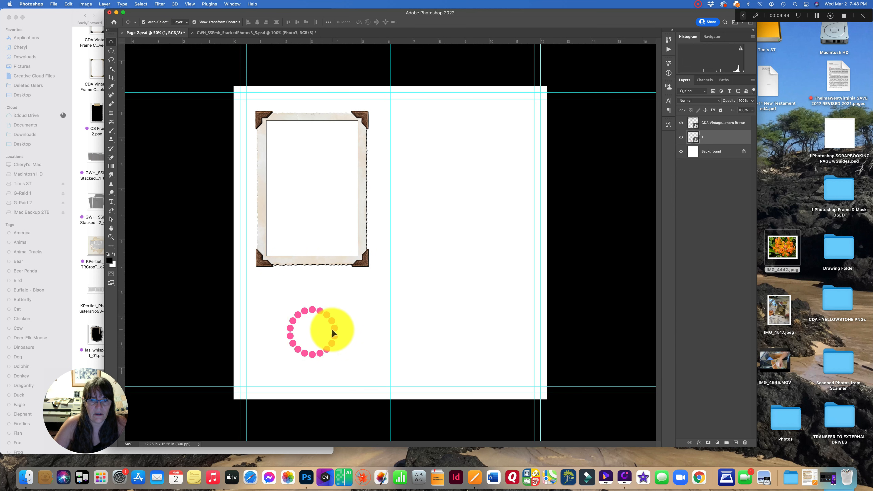
{"action": "left_click_drag", "start_coordinate": [313, 307], "coordinate": [454, 304]}
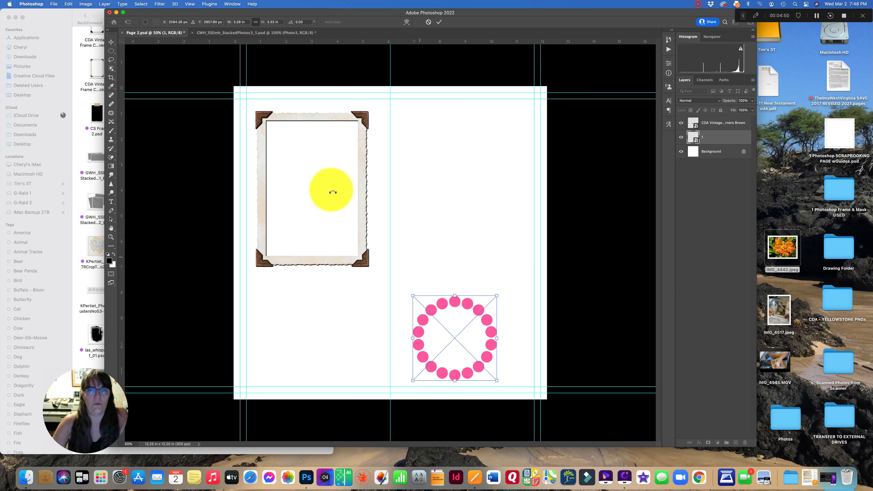
{"action": "key", "text": "Return"}
- Move the vintage corner frame toward the top centre and hide the Background layer
{"action": "left_click_drag", "start_coordinate": [363, 118], "coordinate": [448, 120]}
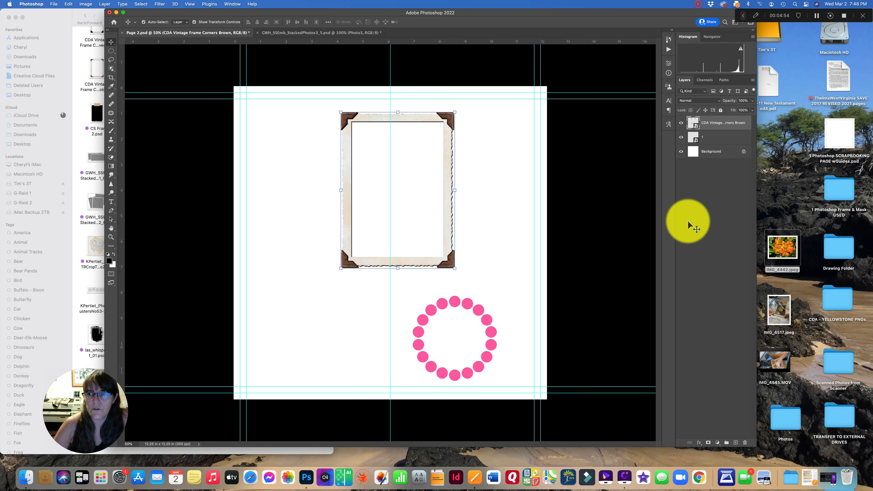
{"action": "left_click", "coordinate": [681, 152]}
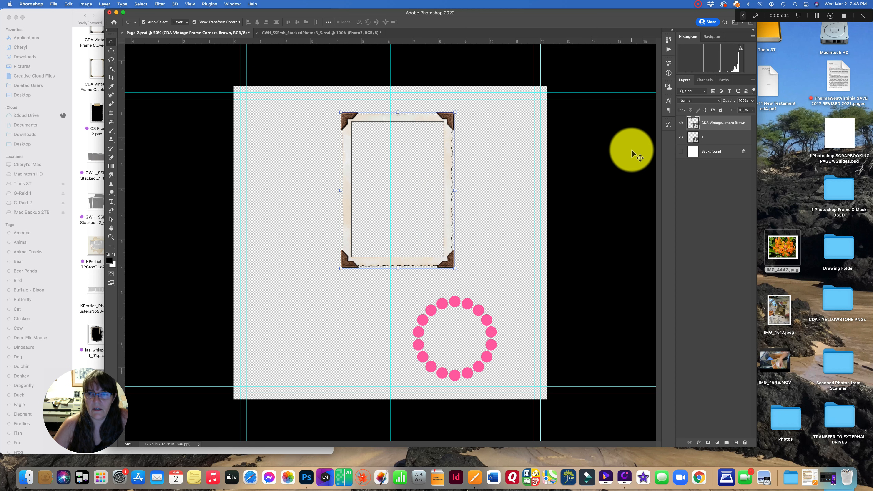
- Place IMG_4442.jpeg from the desktop into the Page 2 document
{"action": "left_click", "coordinate": [785, 253]}
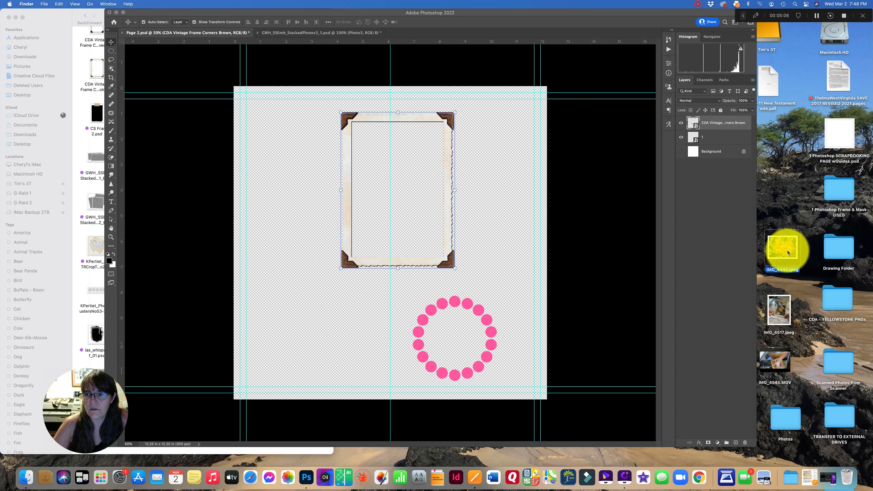
{"action": "left_click_drag", "start_coordinate": [787, 252], "coordinate": [400, 143]}
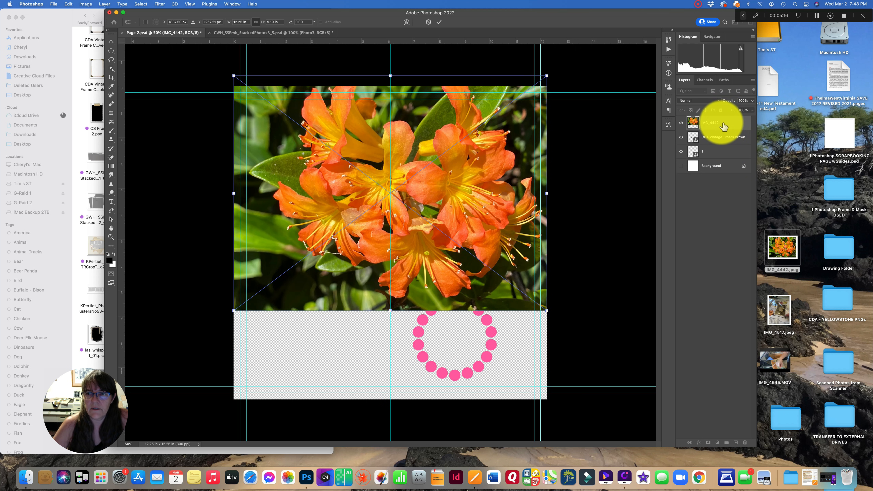
- Clip the flower photo to the vintage frame layer, then undo the clipping mask
{"action": "right_click", "coordinate": [727, 126]}
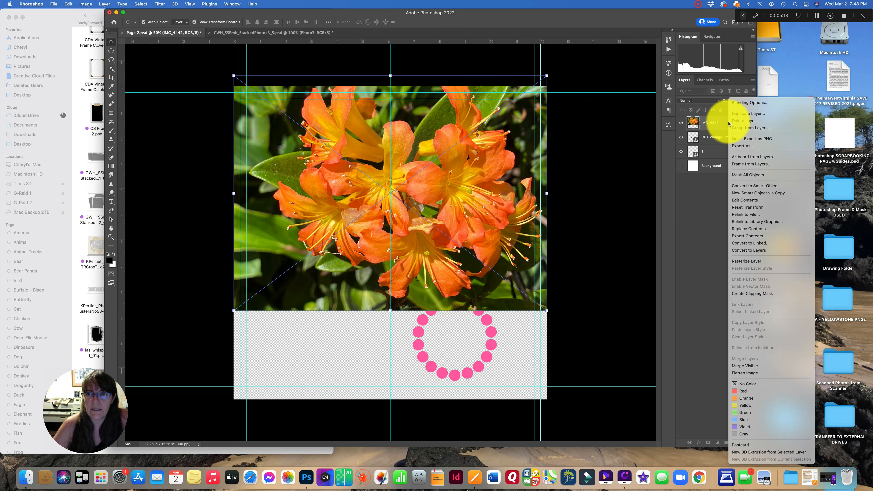
{"action": "left_click", "coordinate": [741, 294]}
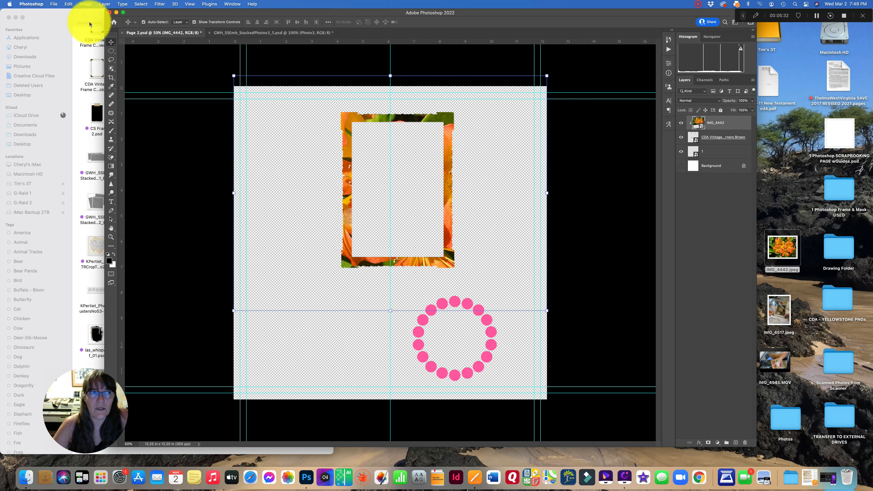
{"action": "left_click", "coordinate": [68, 4]}
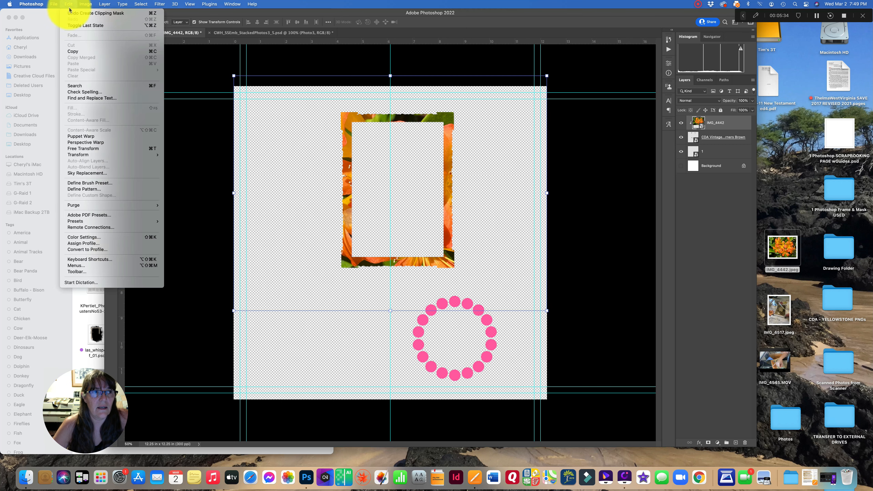
{"action": "left_click", "coordinate": [72, 15]}
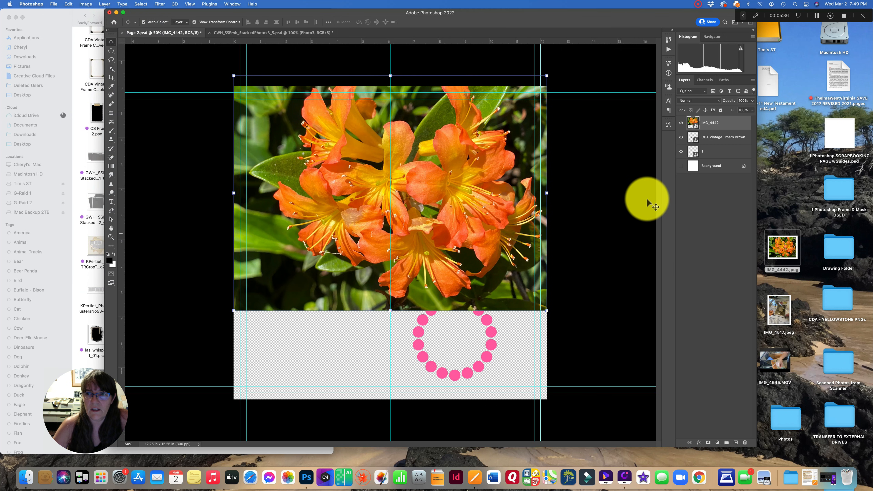
- Hide the flower photo layer and nudge the vintage frame slightly left
{"action": "left_click", "coordinate": [682, 124]}
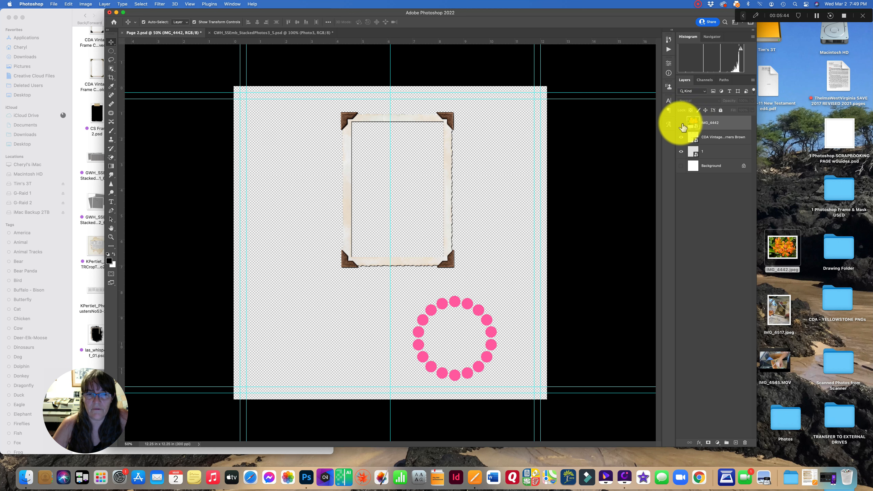
{"action": "left_click_drag", "start_coordinate": [447, 120], "coordinate": [419, 118]}
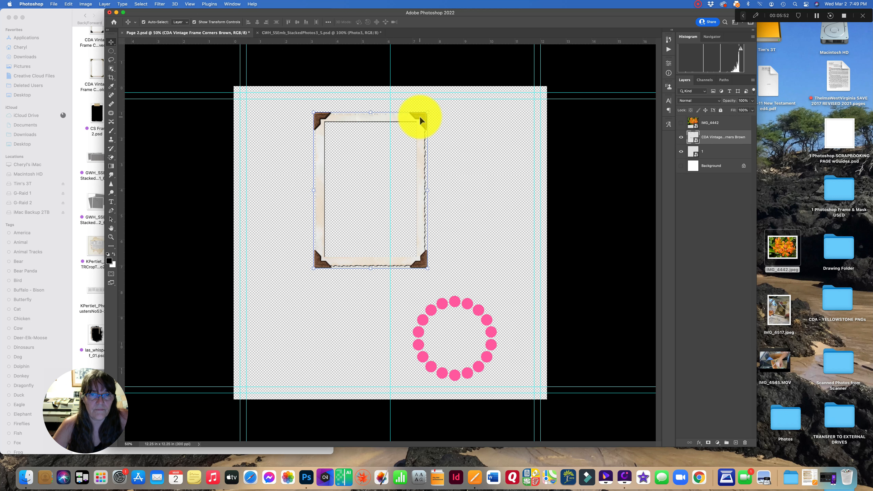
- Show the flower photo again, scale it down, and position it over the vintage frame's opening
{"action": "left_click", "coordinate": [705, 126]}
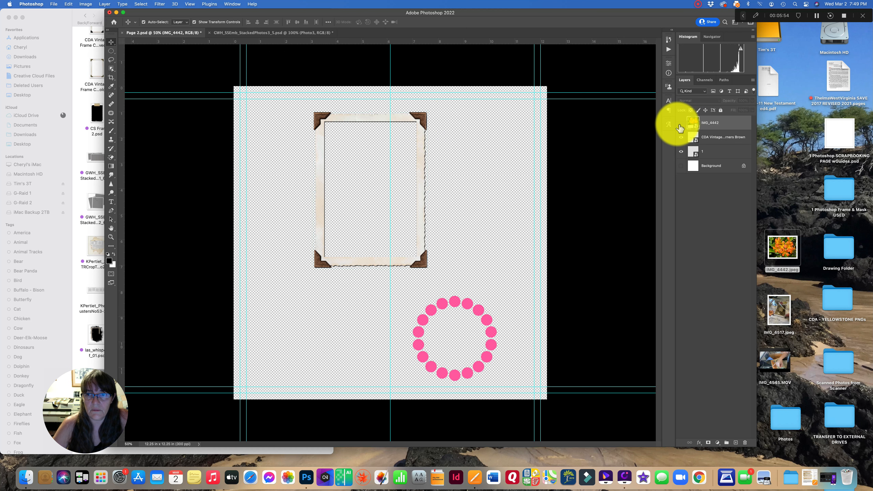
{"action": "left_click", "coordinate": [680, 124]}
{"action": "left_click_drag", "start_coordinate": [535, 179], "coordinate": [523, 191]}
{"action": "left_click_drag", "start_coordinate": [611, 330], "coordinate": [443, 188]}
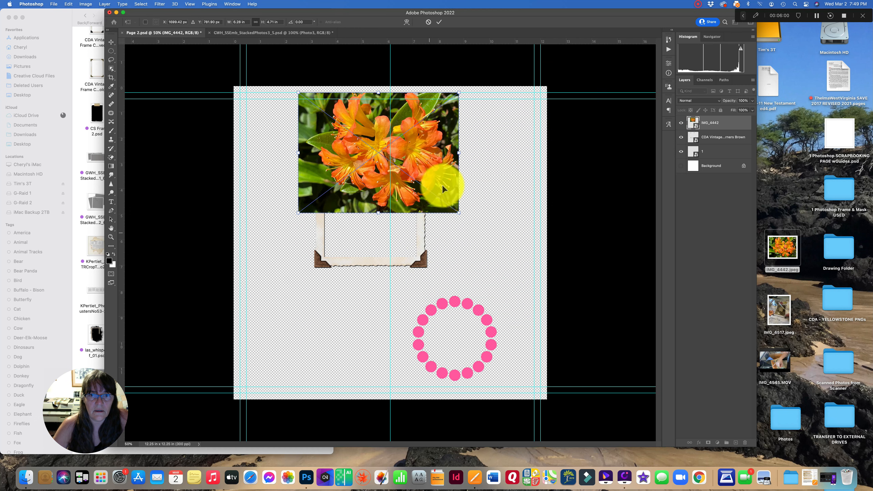
{"action": "left_click_drag", "start_coordinate": [410, 149], "coordinate": [431, 178]}
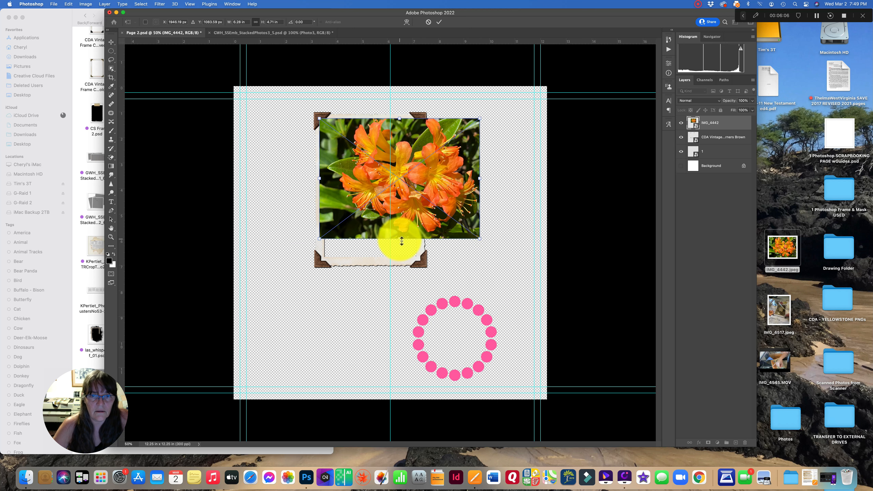
{"action": "mouse_move", "coordinate": [402, 229]}
{"action": "left_mouse_down"}
{"action": "mouse_move", "coordinate": [400, 238]}
{"action": "mouse_move", "coordinate": [405, 217]}
{"action": "left_mouse_up"}
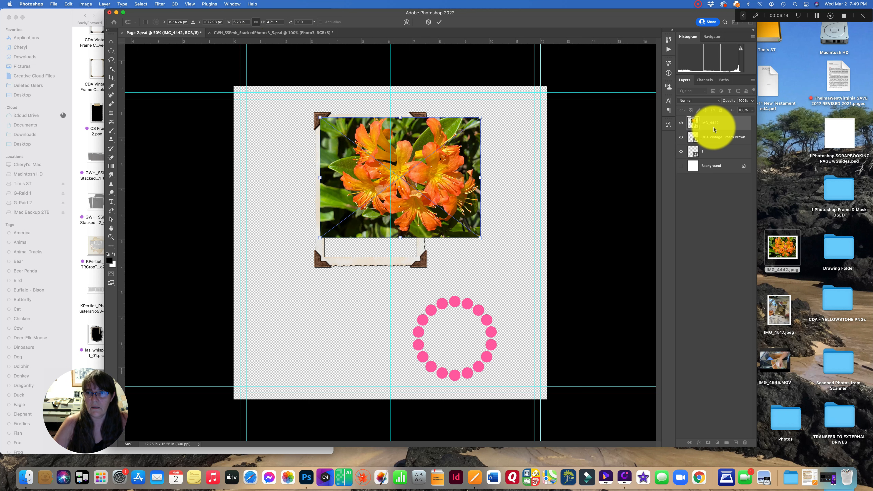
- Move the IMG_4442 layer below the vintage frame layer and select the frame
{"action": "left_click_drag", "start_coordinate": [716, 125], "coordinate": [716, 144]}
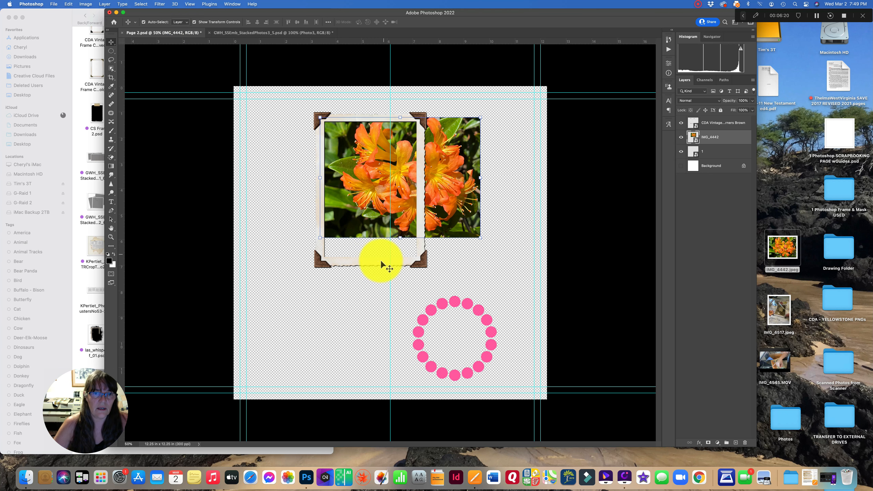
{"action": "left_click", "coordinate": [369, 261]}
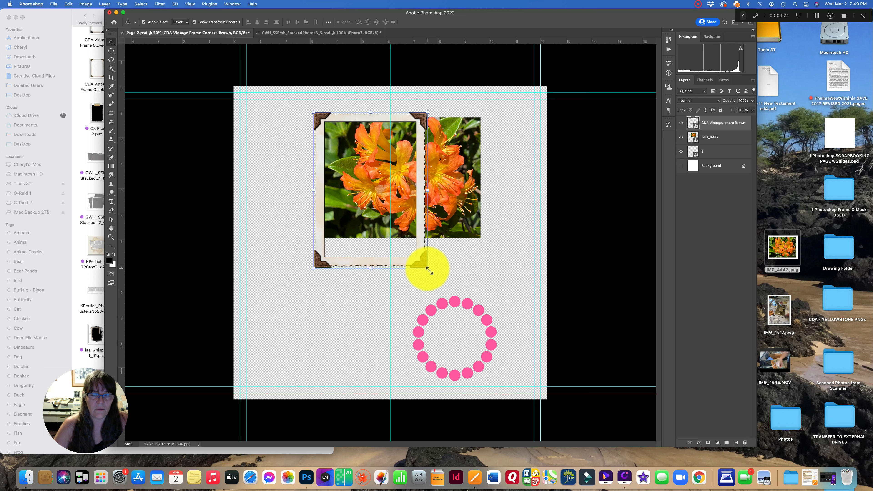
- Resize the vintage frame with Free Transform, pulling its bottom edge up to make it shorter
{"action": "left_click_drag", "start_coordinate": [431, 270], "coordinate": [429, 270]}
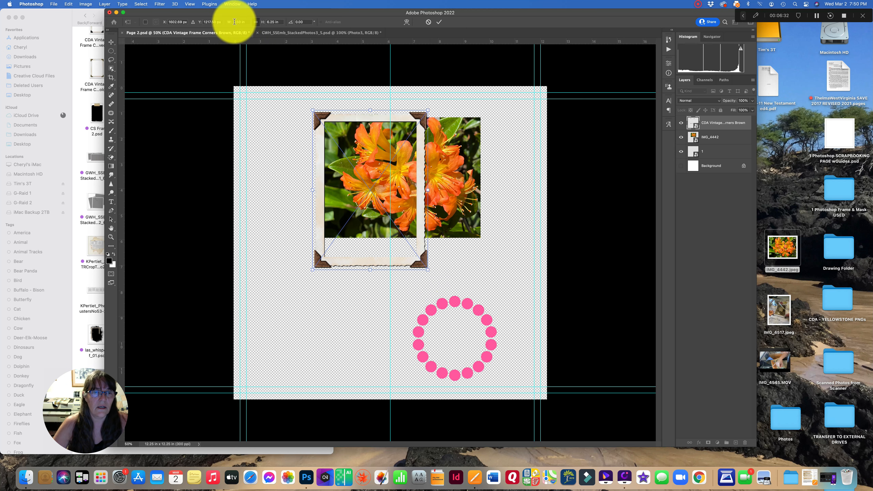
{"action": "left_click", "coordinate": [255, 22]}
{"action": "left_click_drag", "start_coordinate": [371, 269], "coordinate": [372, 248]}
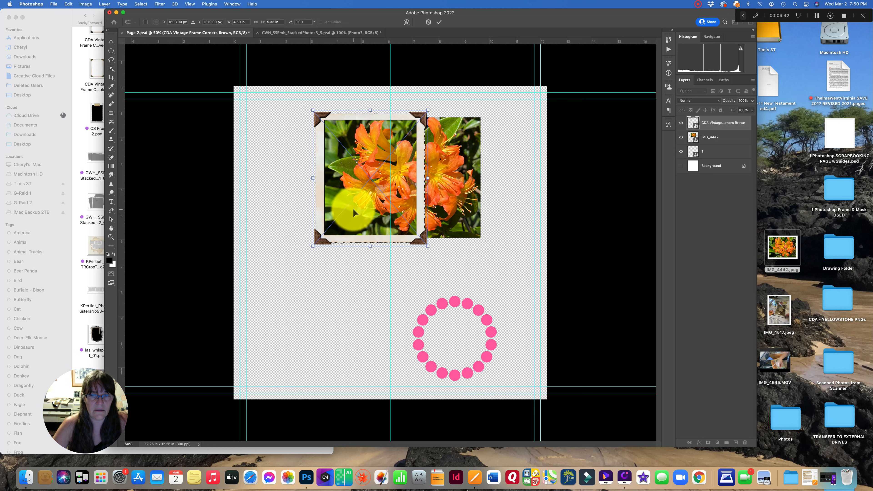
{"action": "left_click", "coordinate": [440, 23]}
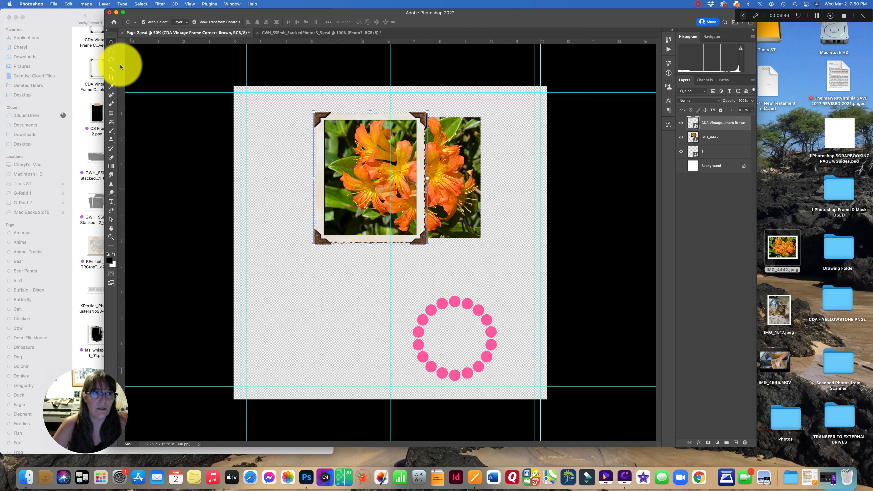
- Rasterize the IMG_4442 layer and delete the part of the photo sticking out right of the frame
{"action": "left_click", "coordinate": [111, 51]}
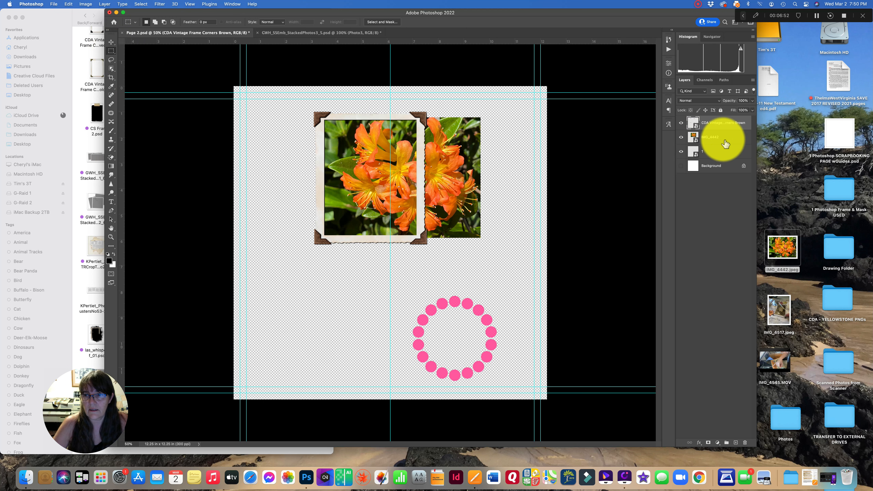
{"action": "left_click", "coordinate": [710, 139]}
{"action": "left_click_drag", "start_coordinate": [423, 104], "coordinate": [502, 258]}
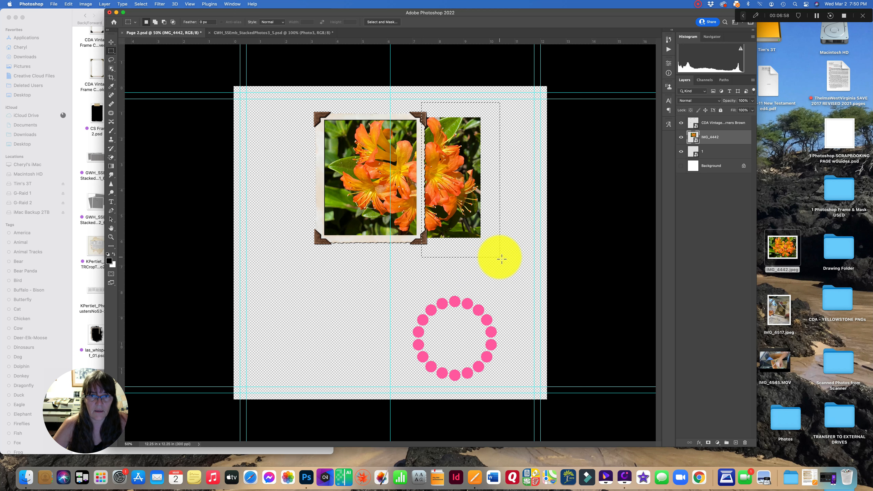
{"action": "key", "text": "BackSpace"}
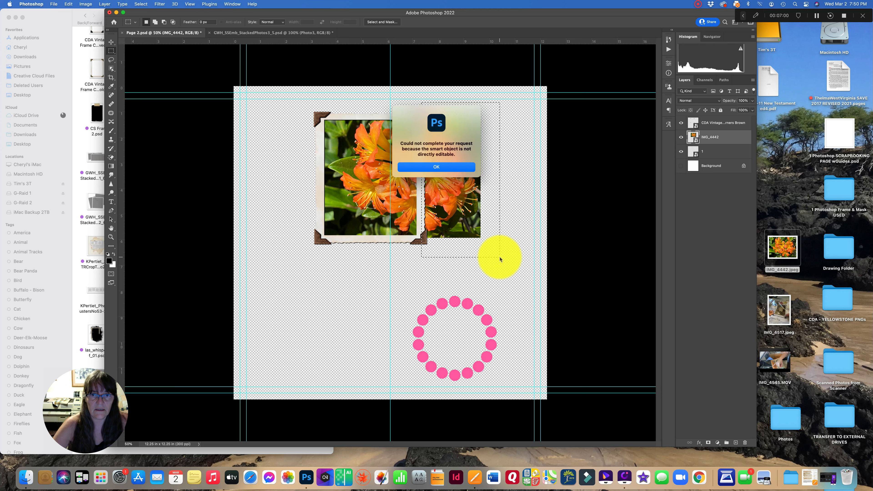
{"action": "left_click", "coordinate": [436, 167]}
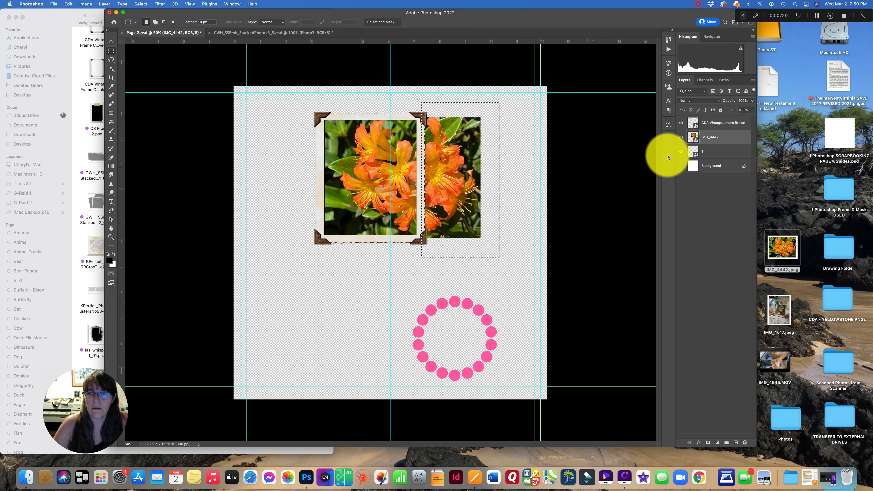
{"action": "right_click", "coordinate": [729, 139]}
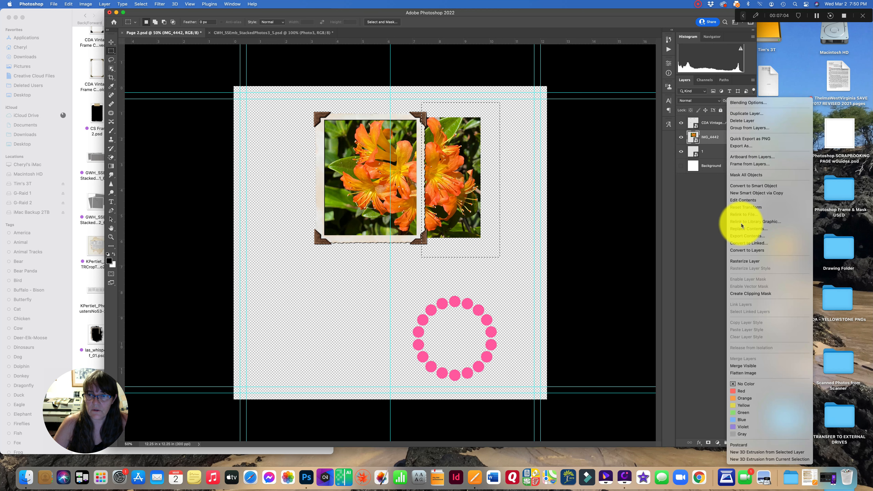
{"action": "left_click", "coordinate": [748, 263]}
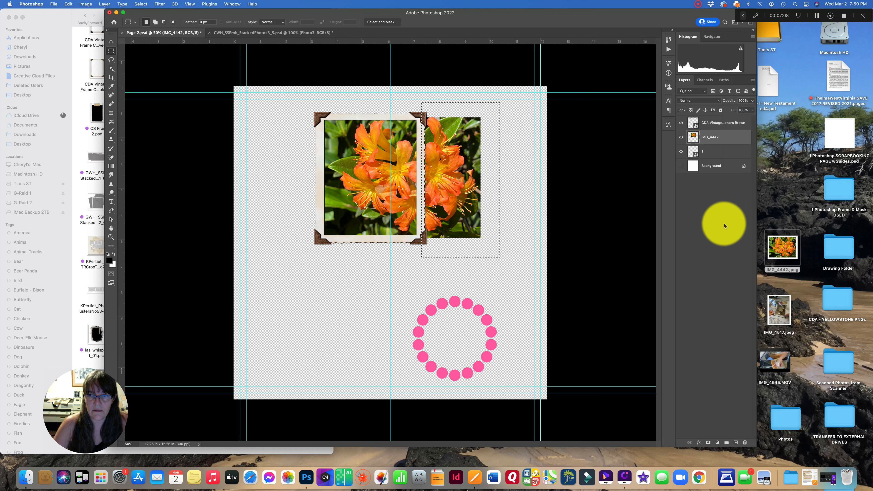
{"action": "right_click", "coordinate": [722, 138]}
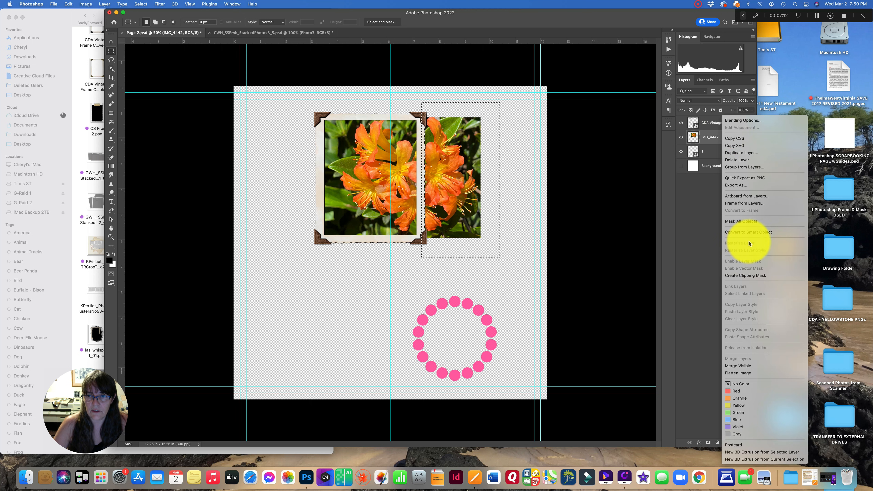
{"action": "left_click", "coordinate": [476, 160]}
{"action": "key", "text": "Delete"}
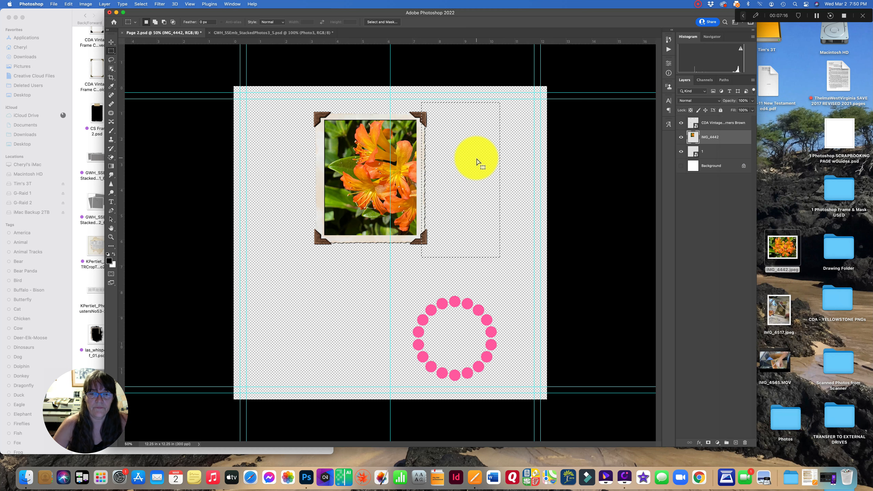
{"action": "left_click", "coordinate": [476, 152]}
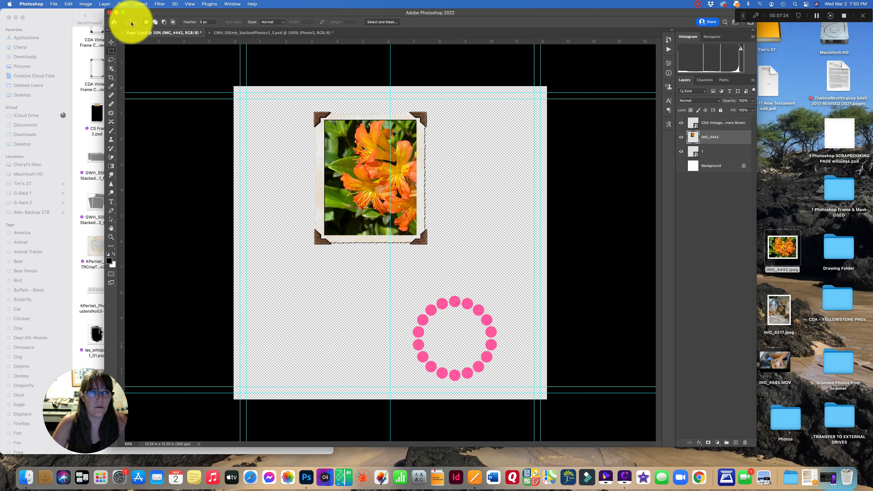
- Undo the recent edits until the full photo and the original frame height return
{"action": "left_click", "coordinate": [69, 4]}
{"action": "left_click", "coordinate": [74, 13]}
{"action": "left_click", "coordinate": [69, 4]}
{"action": "left_click", "coordinate": [74, 13]}
{"action": "left_click", "coordinate": [68, 4]}
{"action": "left_click", "coordinate": [73, 13]}
{"action": "left_click", "coordinate": [68, 4]}
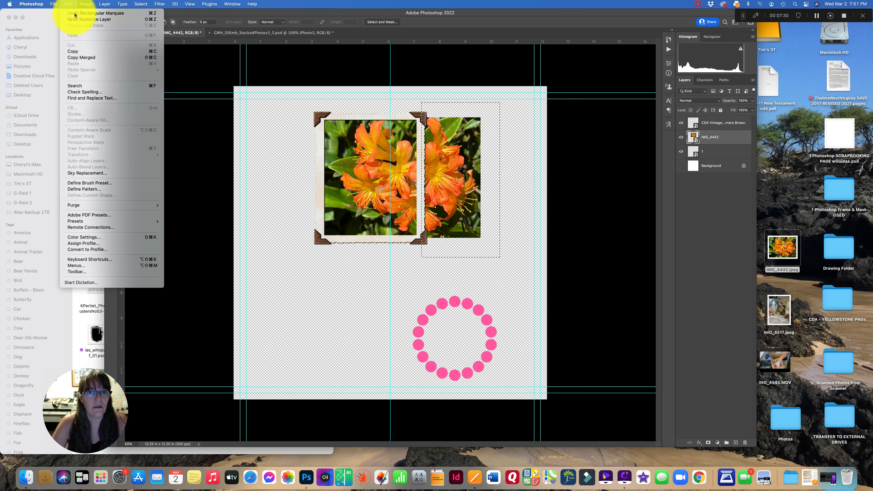
{"action": "left_click", "coordinate": [75, 14]}
{"action": "left_click", "coordinate": [68, 5]}
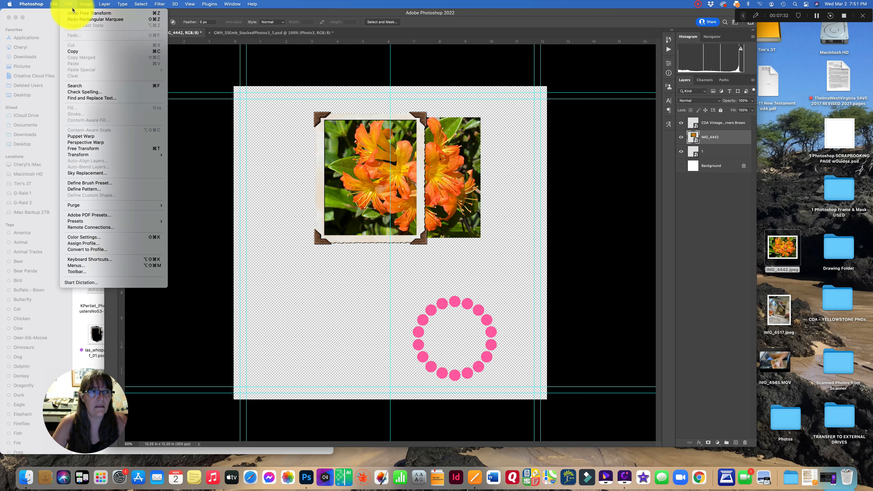
{"action": "left_click", "coordinate": [74, 14]}
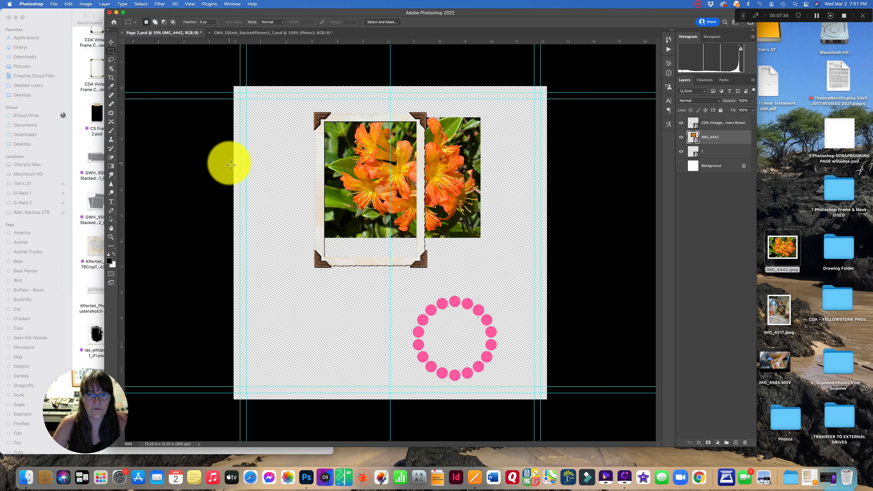
- Select the vintage frame and nudge its lower-right corner slightly with Free Transform
{"action": "left_click", "coordinate": [110, 43]}
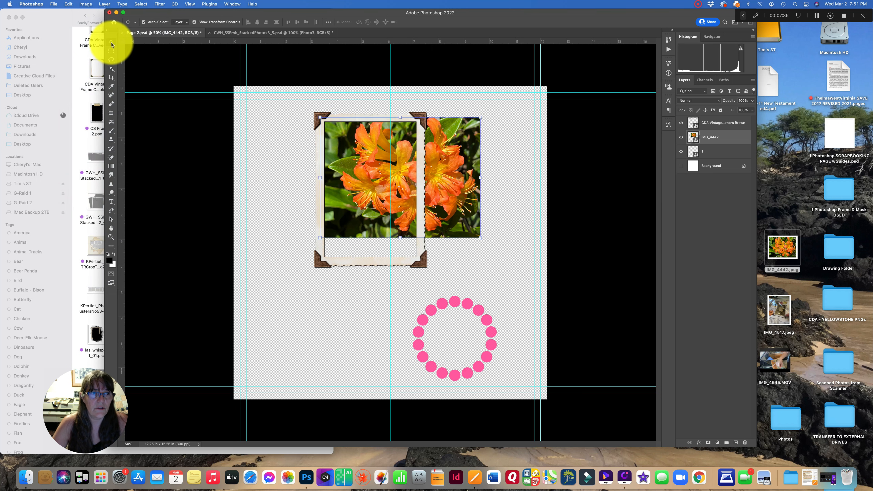
{"action": "left_click", "coordinate": [353, 261]}
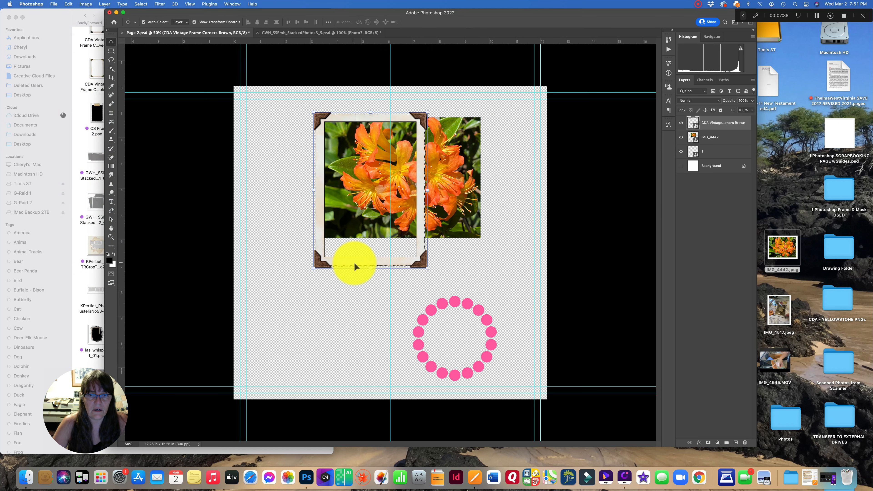
{"action": "left_click", "coordinate": [370, 268]}
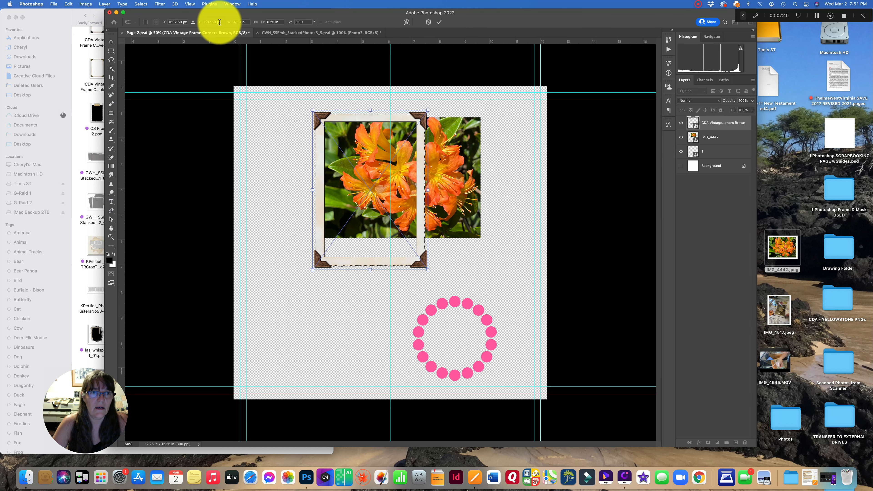
{"action": "left_click", "coordinate": [255, 22]}
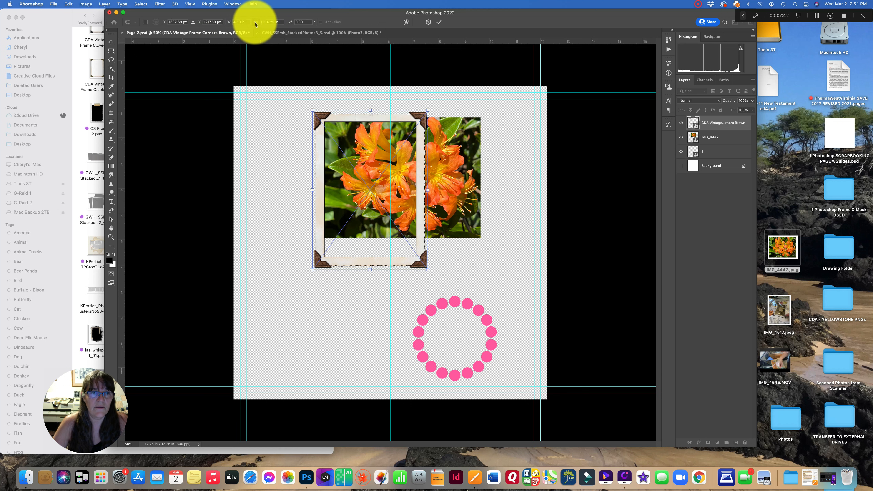
{"action": "mouse_move", "coordinate": [427, 269]}
{"action": "left_mouse_down"}
{"action": "mouse_move", "coordinate": [351, 186]}
{"action": "mouse_move", "coordinate": [428, 271]}
{"action": "left_mouse_up"}
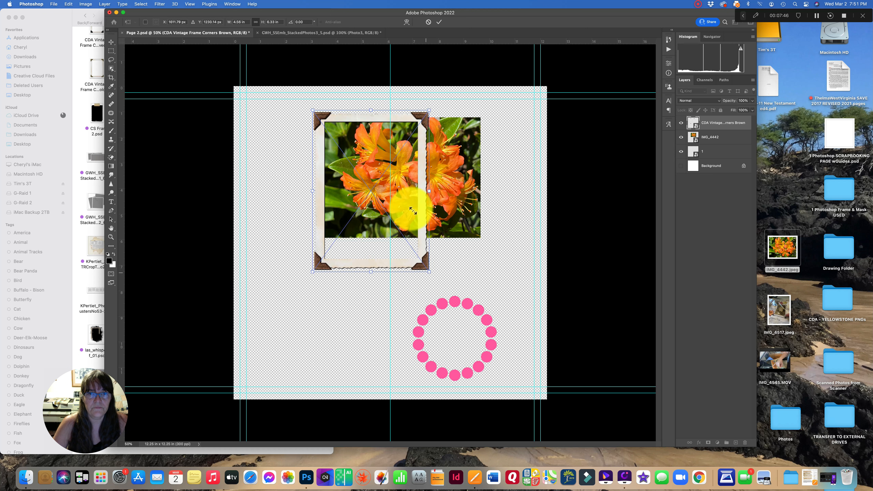
{"action": "left_click", "coordinate": [440, 23]}
- Move the flower photo off to the right and shift the vintage frame up and left
{"action": "left_click_drag", "start_coordinate": [461, 170], "coordinate": [593, 163]}
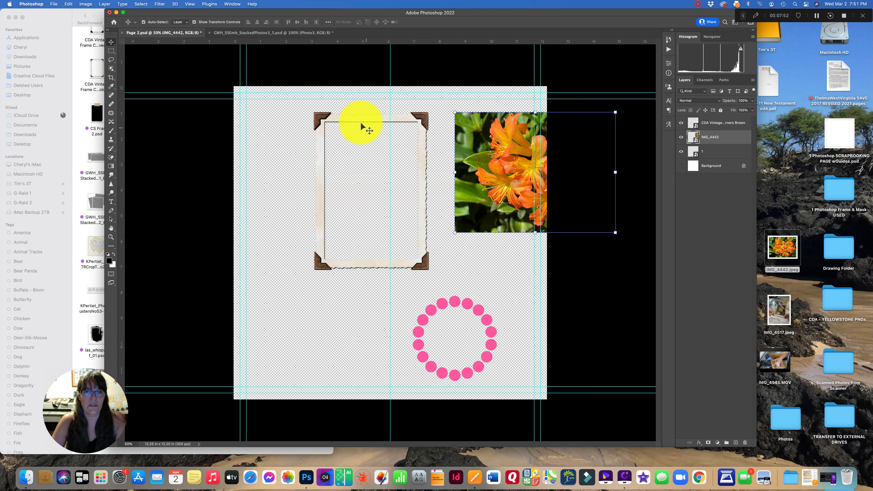
{"action": "left_click_drag", "start_coordinate": [327, 124], "coordinate": [298, 113]}
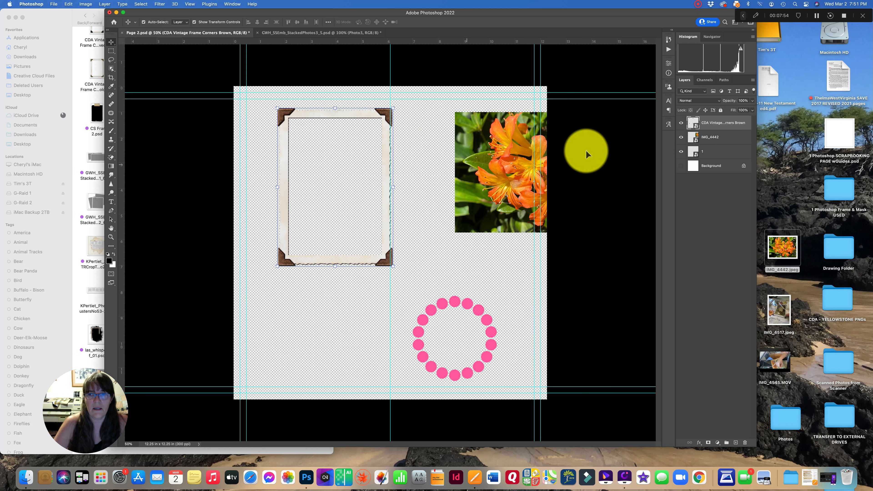
- Add a new layer below the vintage frame layer and show the Background layer
{"action": "left_click", "coordinate": [735, 443]}
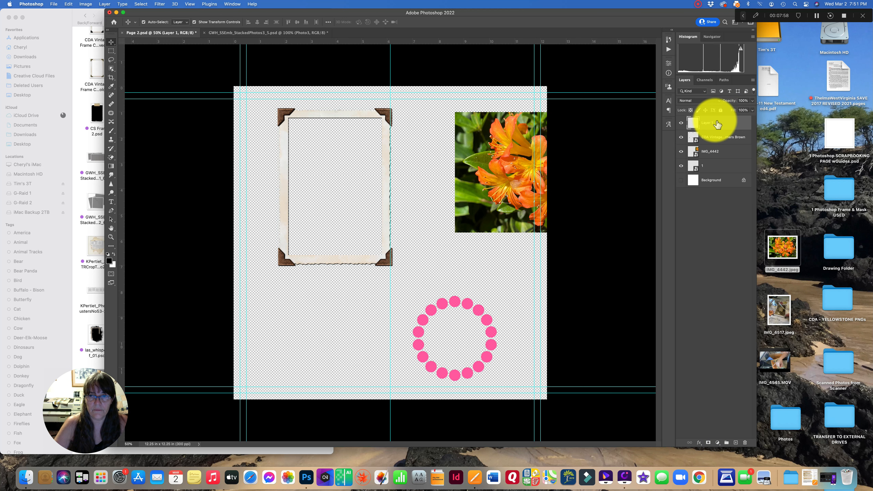
{"action": "left_click_drag", "start_coordinate": [720, 126], "coordinate": [718, 142]}
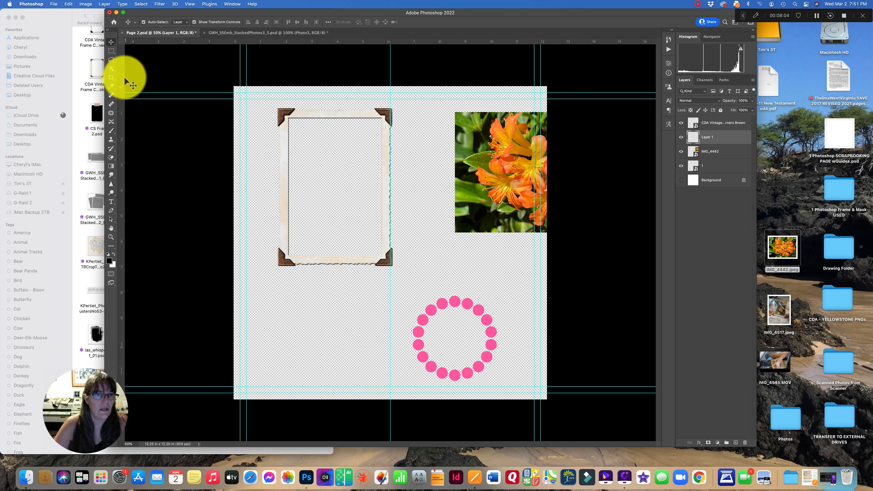
{"action": "left_click", "coordinate": [112, 52]}
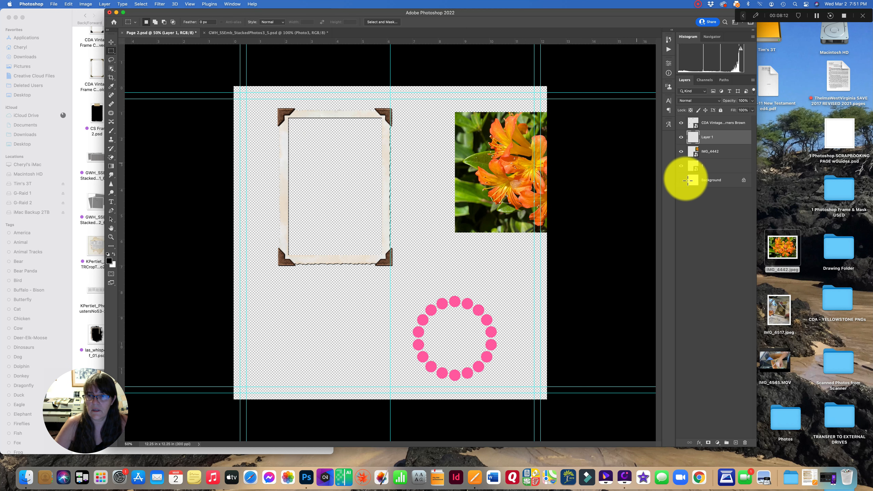
{"action": "left_click", "coordinate": [681, 180]}
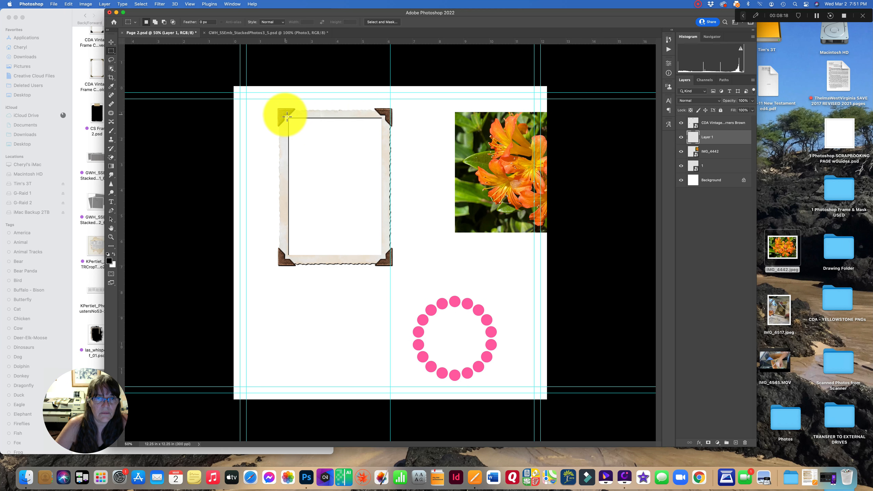
- Fill a rectangular selection inside the vintage frame's opening with black on the new layer, then deselect
{"action": "left_click_drag", "start_coordinate": [286, 115], "coordinate": [388, 262]}
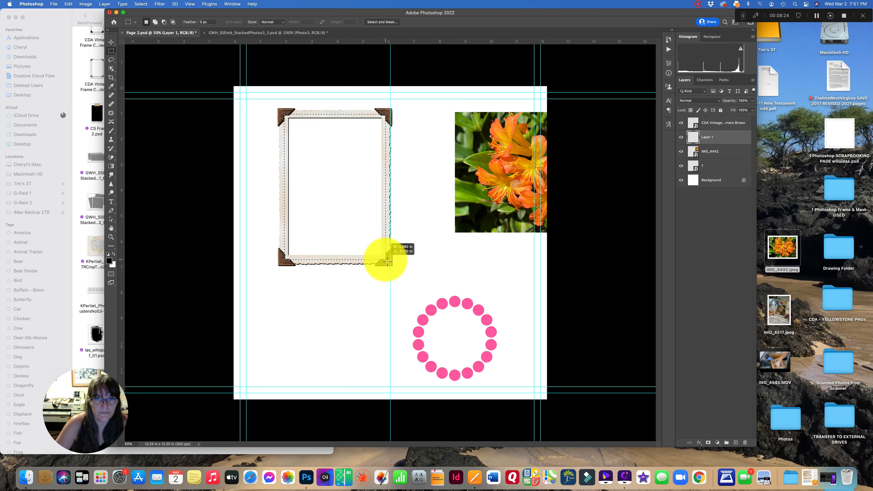
{"action": "left_click", "coordinate": [112, 247]}
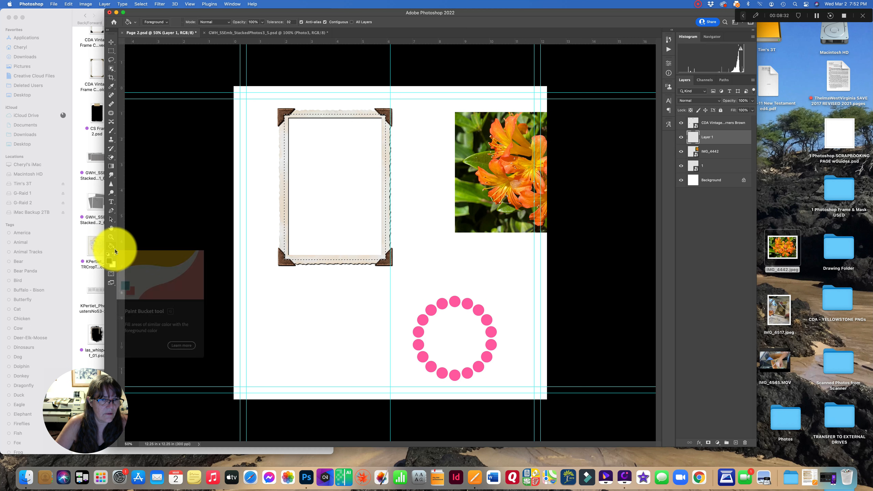
{"action": "left_click", "coordinate": [116, 251]}
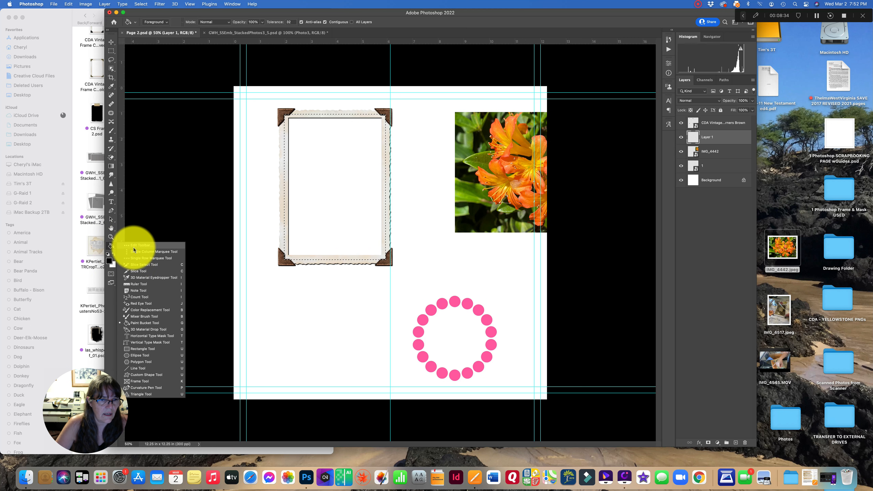
{"action": "left_click", "coordinate": [136, 326]}
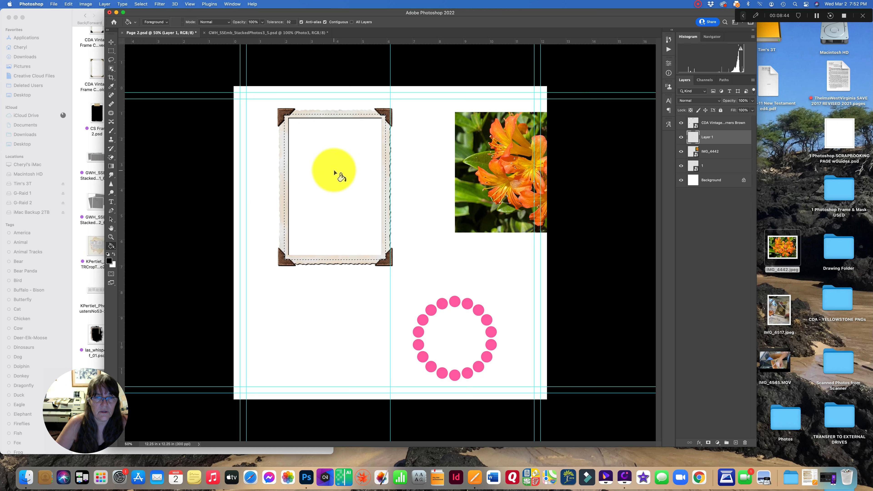
{"action": "left_click", "coordinate": [327, 171]}
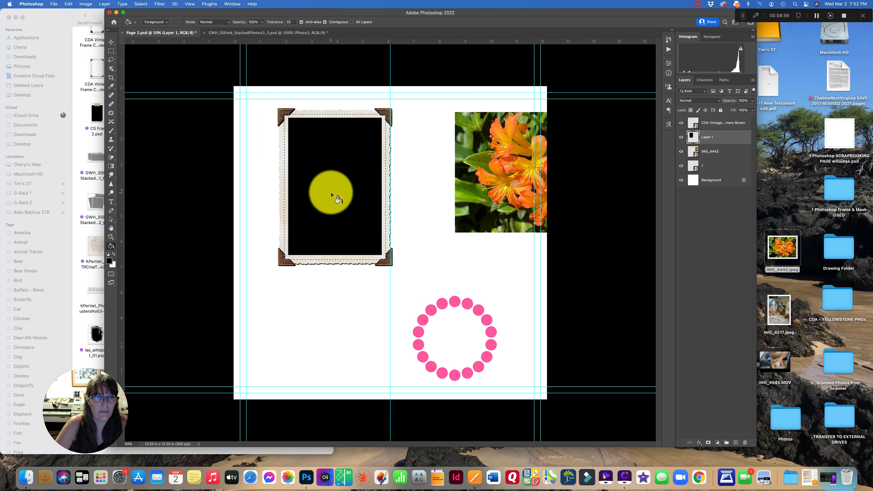
{"action": "key", "text": "super+d"}
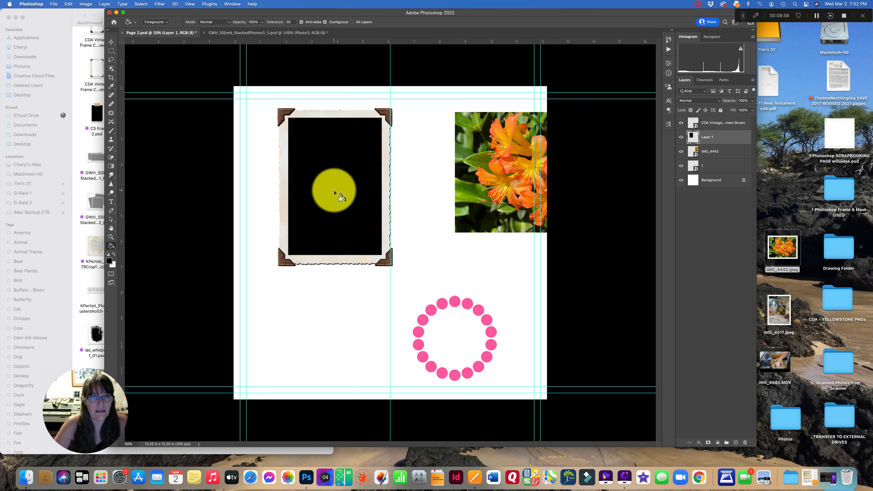
- Toggle the vintage frame layer's visibility off and on to check the black rectangle behind it
{"action": "left_click", "coordinate": [111, 42]}
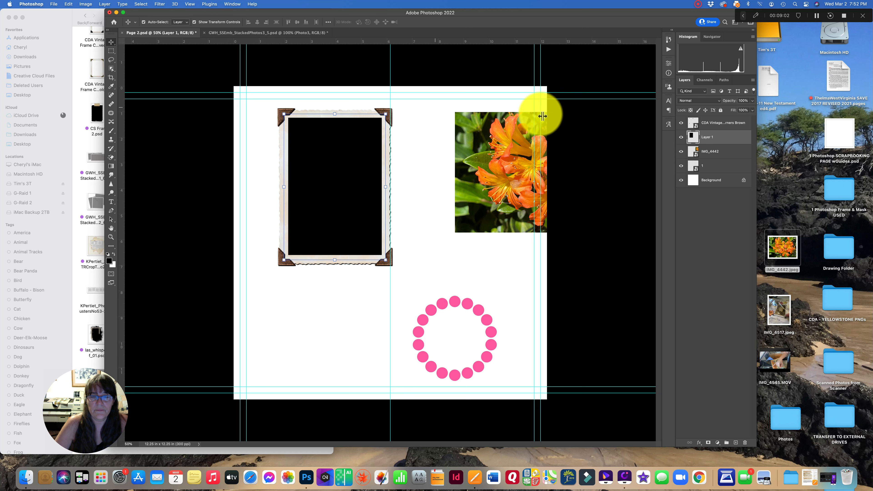
{"action": "left_click", "coordinate": [682, 125]}
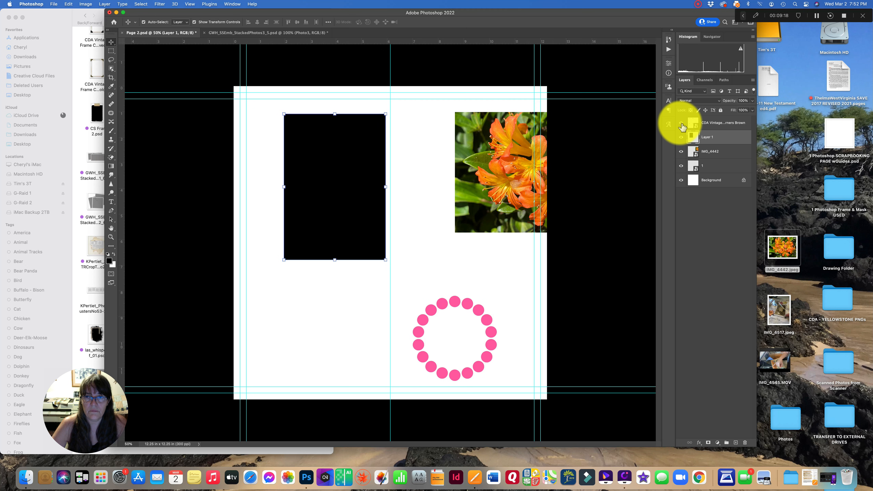
{"action": "left_click", "coordinate": [682, 124]}
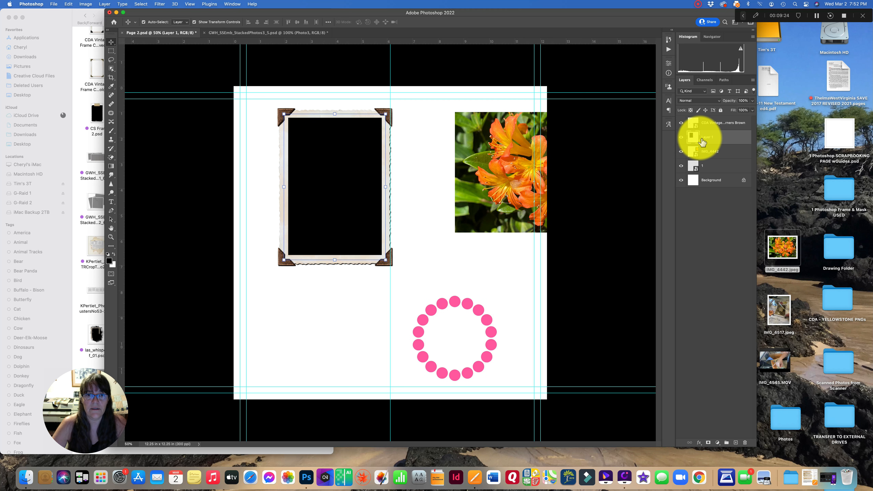
- Move the flower photo layer above the black rectangle layer, then position and enlarge the photo over the vintage frame
{"action": "left_click", "coordinate": [494, 143]}
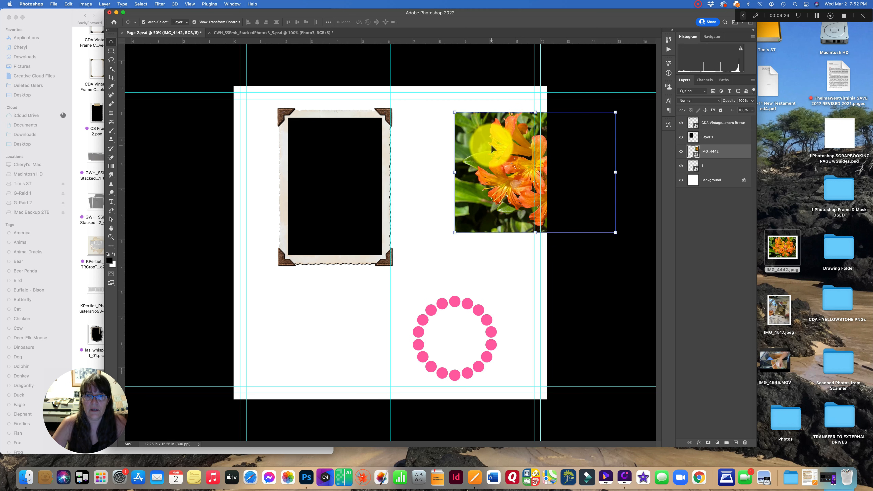
{"action": "left_click_drag", "start_coordinate": [501, 146], "coordinate": [453, 169]}
{"action": "left_click_drag", "start_coordinate": [725, 155], "coordinate": [724, 138]}
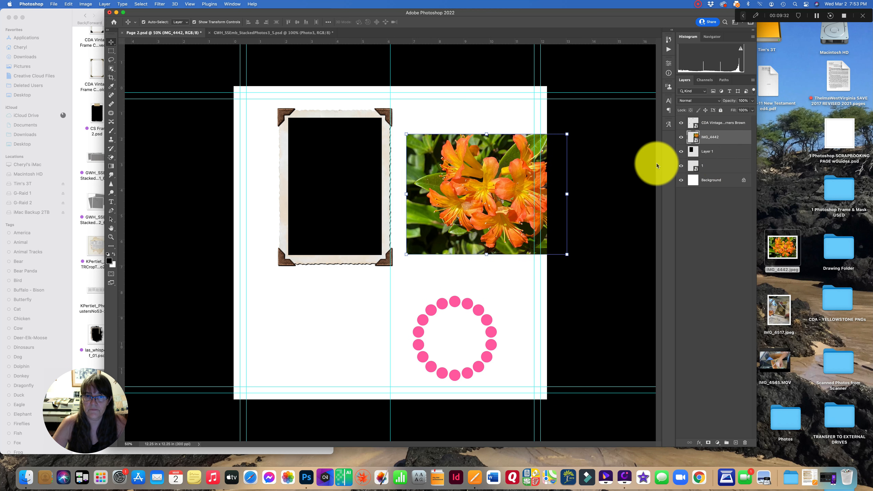
{"action": "left_click_drag", "start_coordinate": [486, 178], "coordinate": [356, 171]}
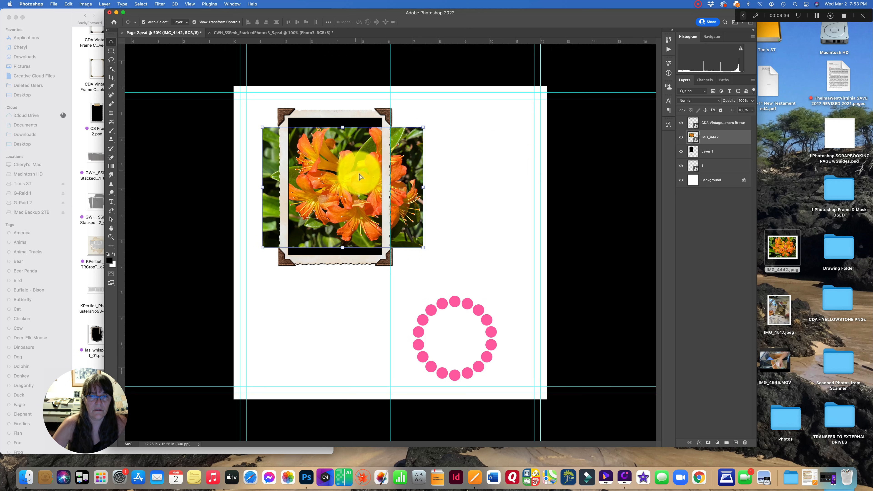
{"action": "left_click_drag", "start_coordinate": [425, 245], "coordinate": [560, 326]}
{"action": "left_click_drag", "start_coordinate": [474, 234], "coordinate": [415, 194]}
{"action": "left_click", "coordinate": [440, 21]}
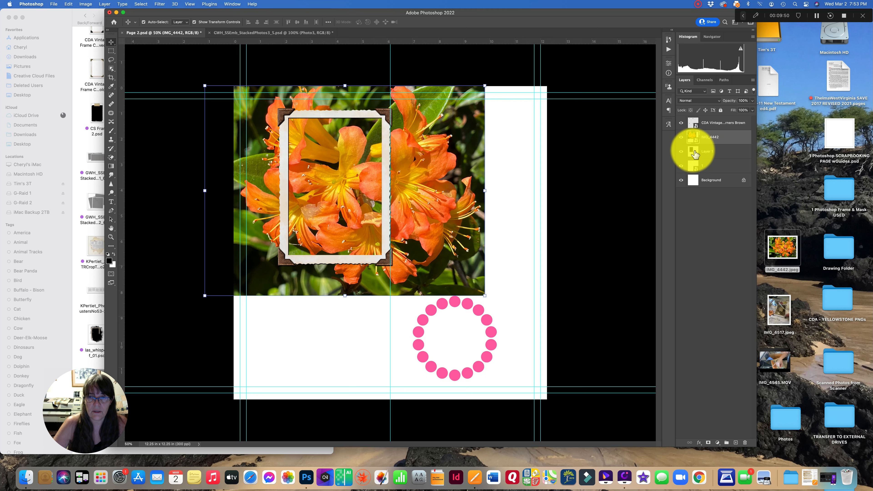
- Create a clipping mask so the flower photo is clipped to the black rectangle
{"action": "right_click", "coordinate": [722, 138]}
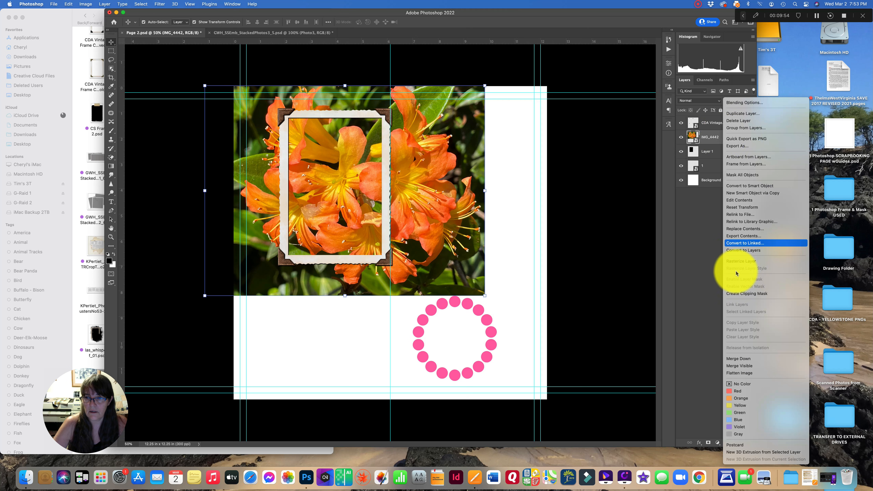
{"action": "left_click", "coordinate": [736, 294]}
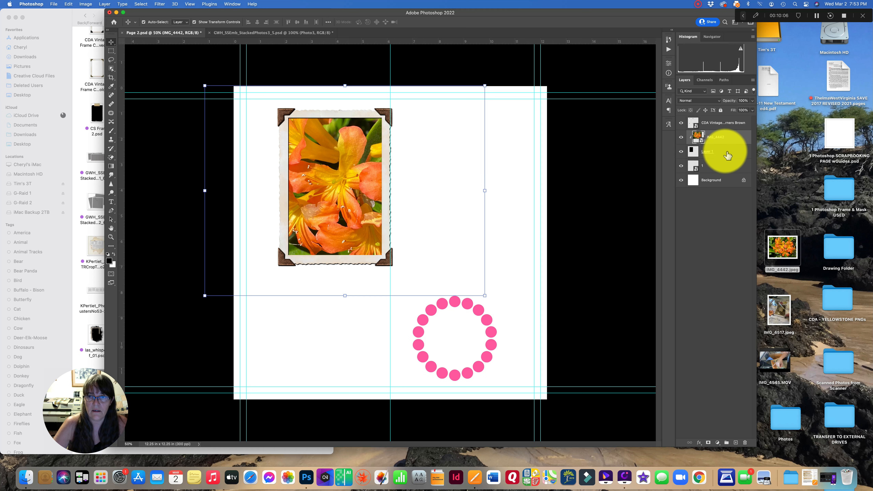
- Narrow the clipped flower photo from both sides so it fits the frame opening, and commit the transform
{"action": "left_click", "coordinate": [722, 123]}
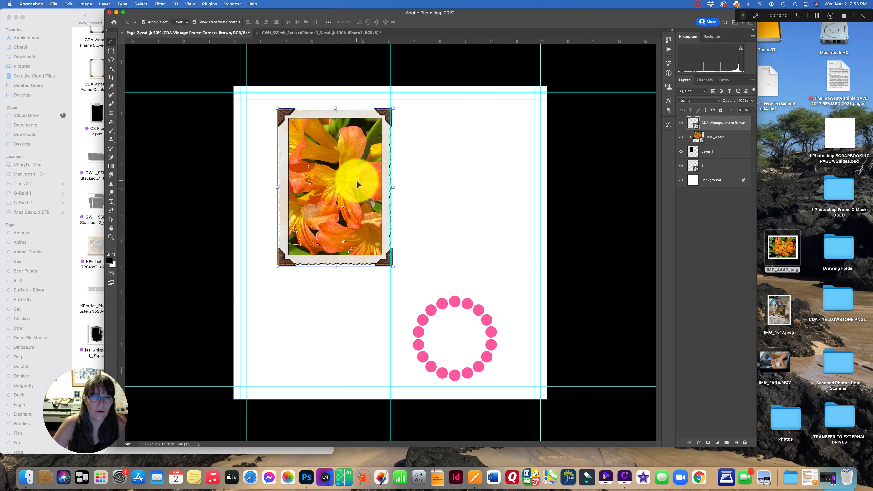
{"action": "left_click", "coordinate": [711, 137]}
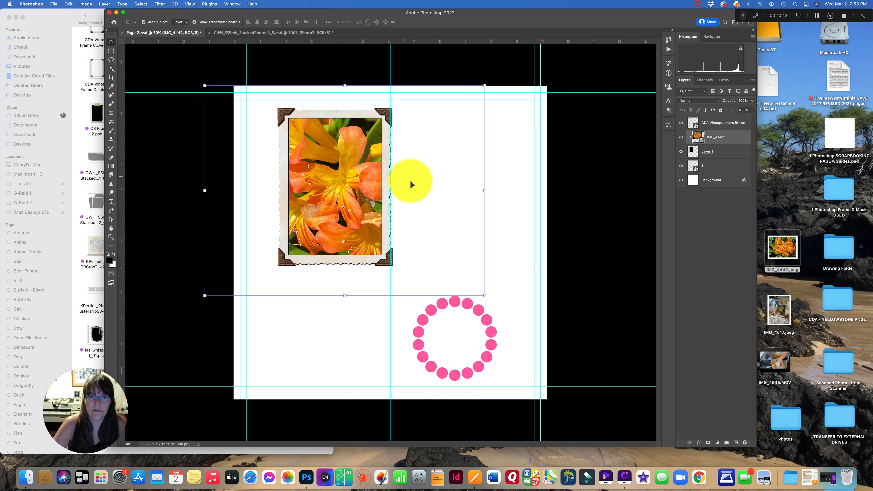
{"action": "left_click_drag", "start_coordinate": [484, 191], "coordinate": [425, 190]}
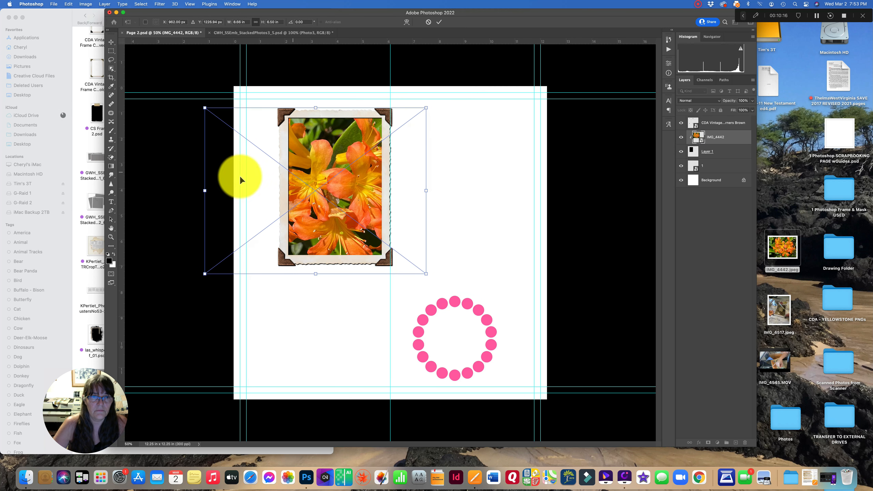
{"action": "left_click_drag", "start_coordinate": [207, 191], "coordinate": [216, 192]}
{"action": "key", "text": "Return"}
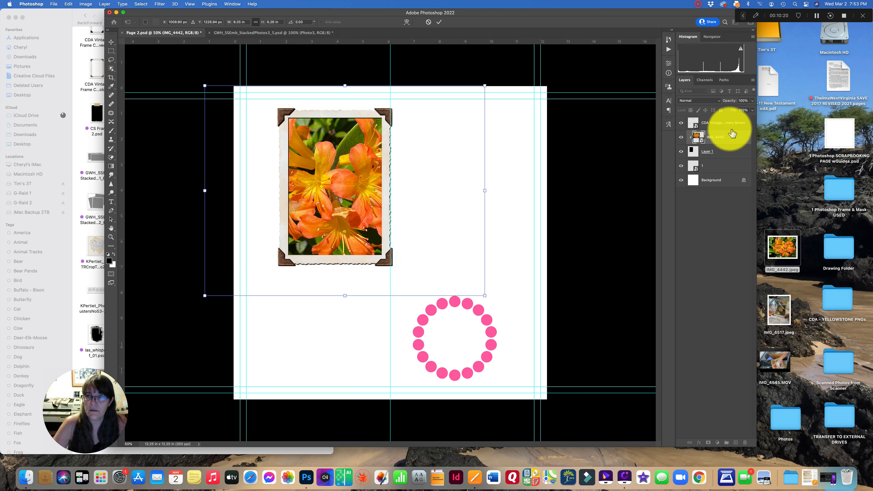
- Merge the clipped photo and black rectangle down into the vintage frame layer
{"action": "left_click", "coordinate": [730, 153]}
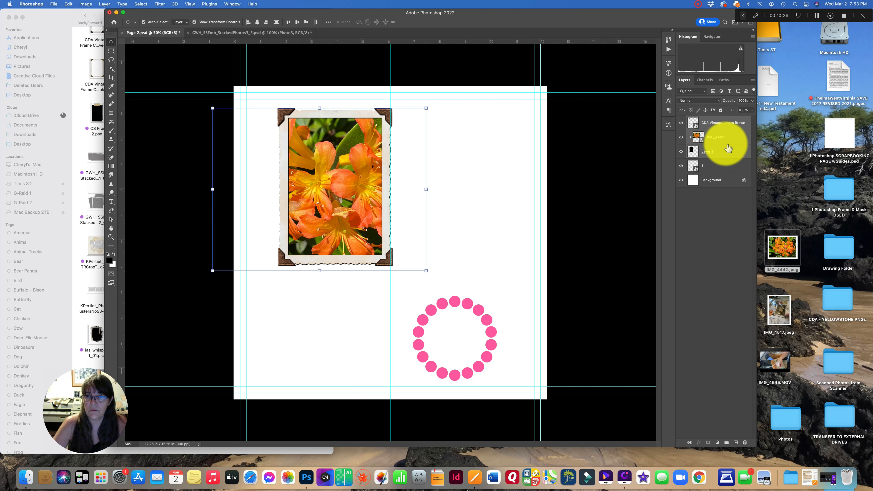
{"action": "right_click", "coordinate": [728, 141]}
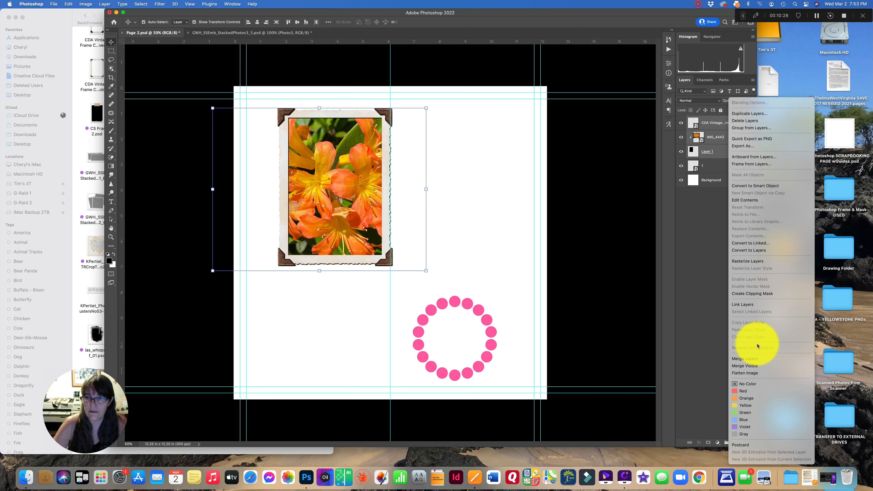
{"action": "left_click", "coordinate": [744, 360]}
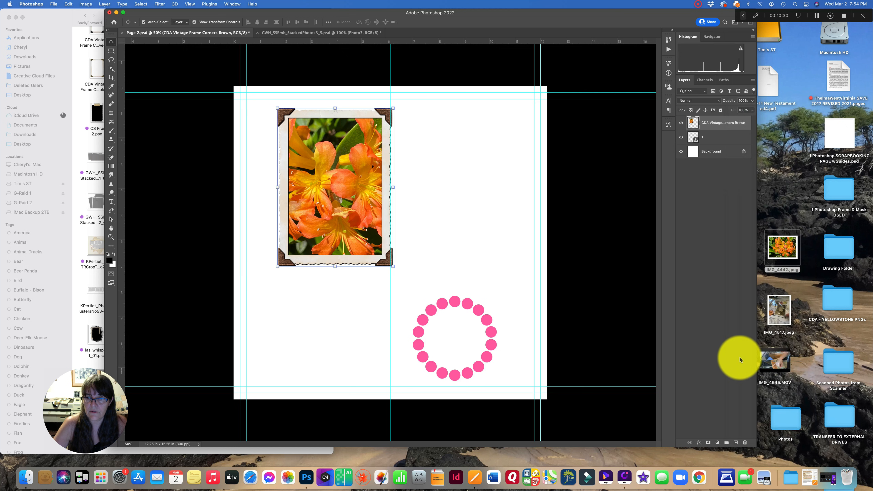
- Move the framed photo up and left, and move the pink dotted circle higher on the page
{"action": "left_click_drag", "start_coordinate": [390, 186], "coordinate": [340, 178]}
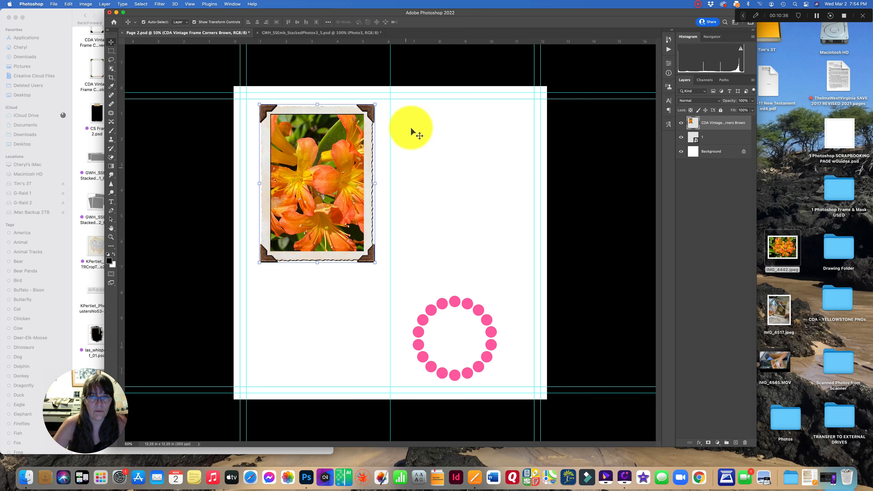
{"action": "left_click", "coordinate": [471, 67]}
{"action": "left_click_drag", "start_coordinate": [454, 305], "coordinate": [469, 222]}
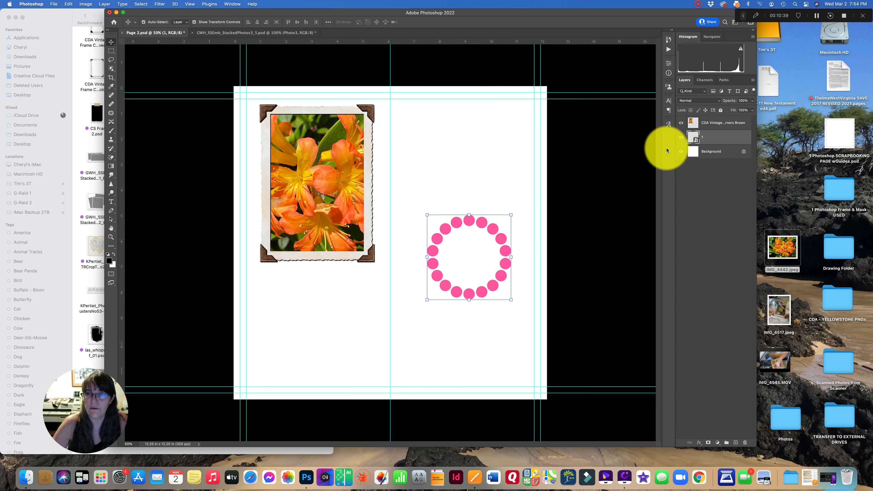
- Enlarge the pink dotted circle with Free Transform and move it lower, hiding the Background layer while working
{"action": "left_click", "coordinate": [681, 151]}
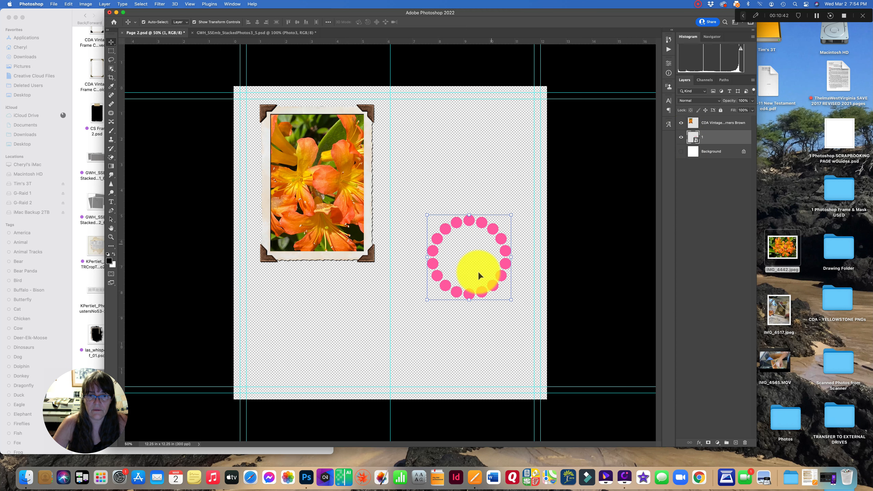
{"action": "key", "text": "super+t"}
{"action": "left_click_drag", "start_coordinate": [427, 214], "coordinate": [392, 179]}
{"action": "left_click_drag", "start_coordinate": [456, 192], "coordinate": [458, 260]}
{"action": "left_click", "coordinate": [681, 152]}
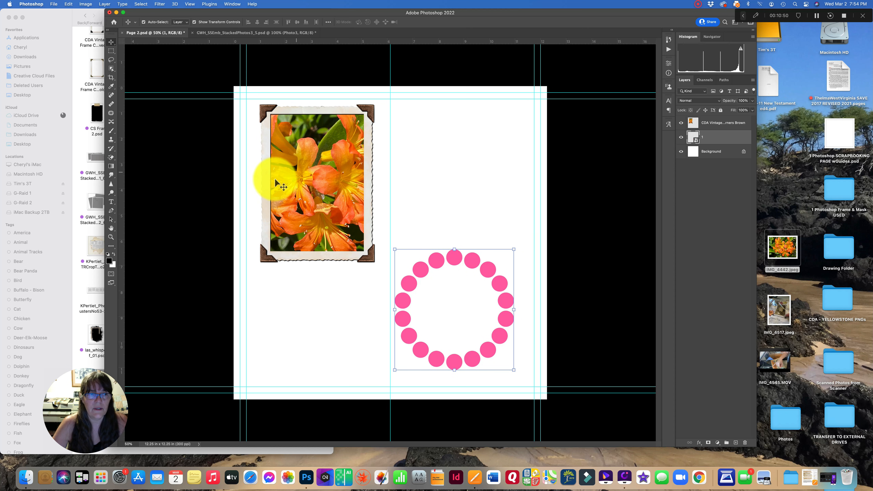
- Draw an elliptical selection covering the inside of the pink dotted circle
{"action": "left_click", "coordinate": [116, 55]}
{"action": "right_click", "coordinate": [115, 56]}
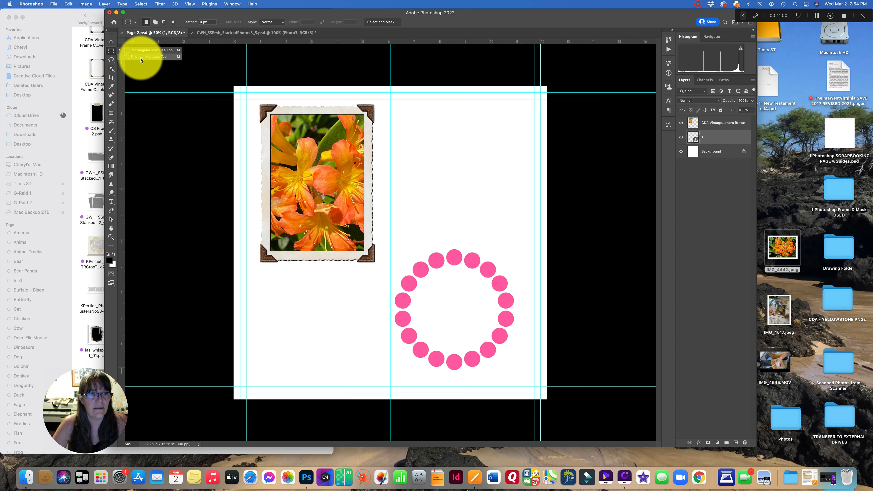
{"action": "left_click", "coordinate": [149, 58]}
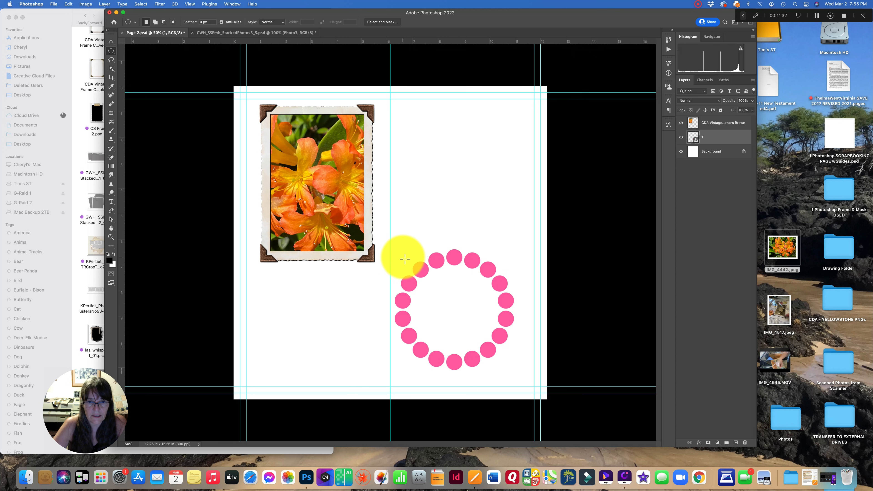
{"action": "left_click_drag", "start_coordinate": [405, 259], "coordinate": [509, 365]}
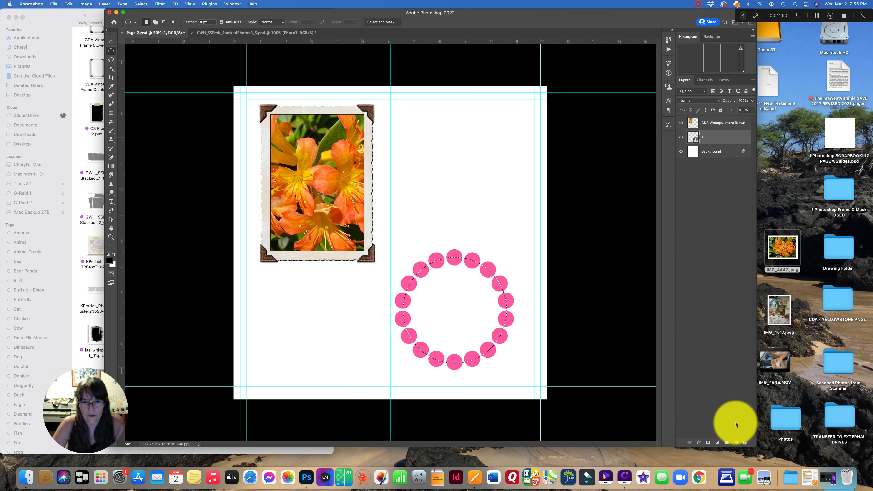
- Add a new layer below the circle layer, fill the elliptical selection with black, then deselect
{"action": "left_click", "coordinate": [736, 444]}
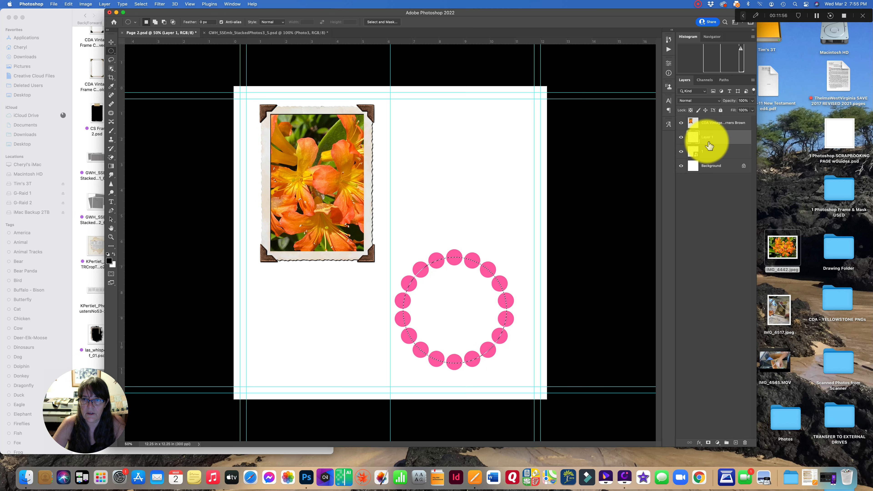
{"action": "left_click_drag", "start_coordinate": [720, 142], "coordinate": [720, 158]}
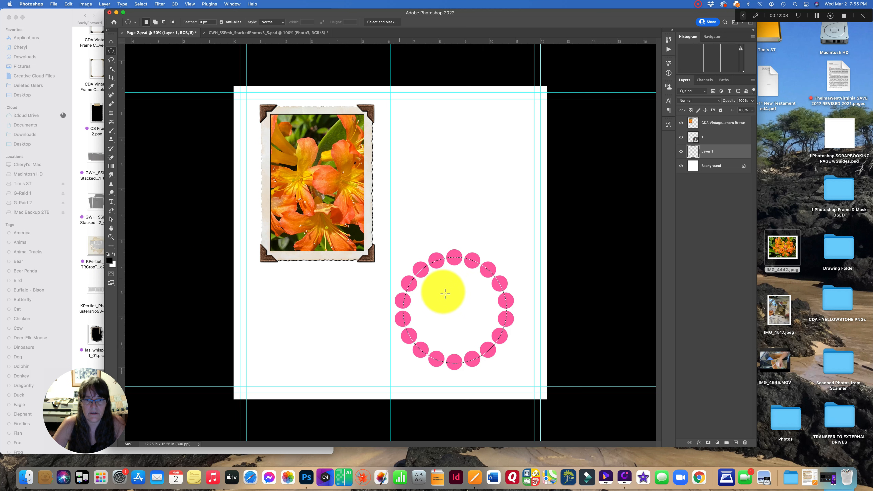
{"action": "left_click", "coordinate": [113, 245]}
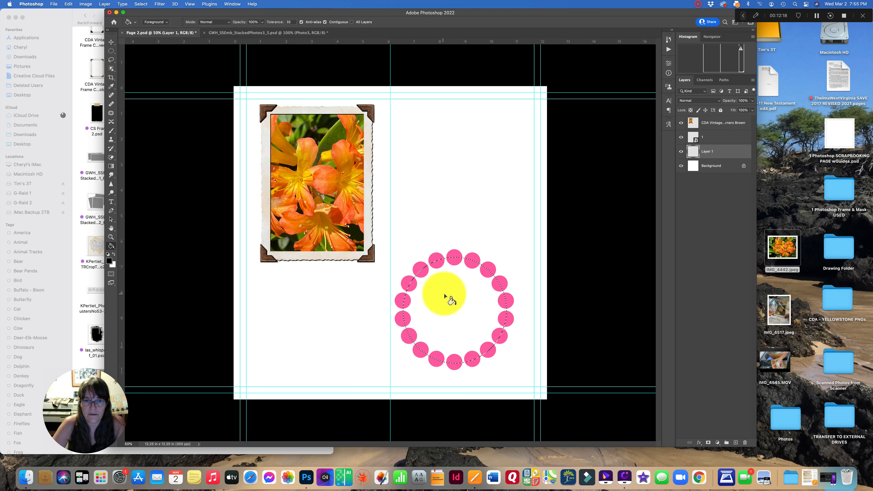
{"action": "left_click", "coordinate": [445, 296]}
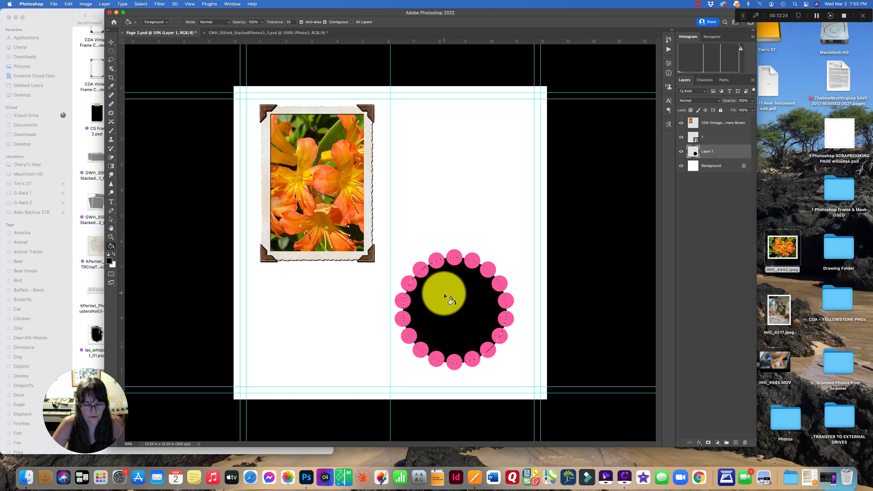
{"action": "key", "text": "super+d"}
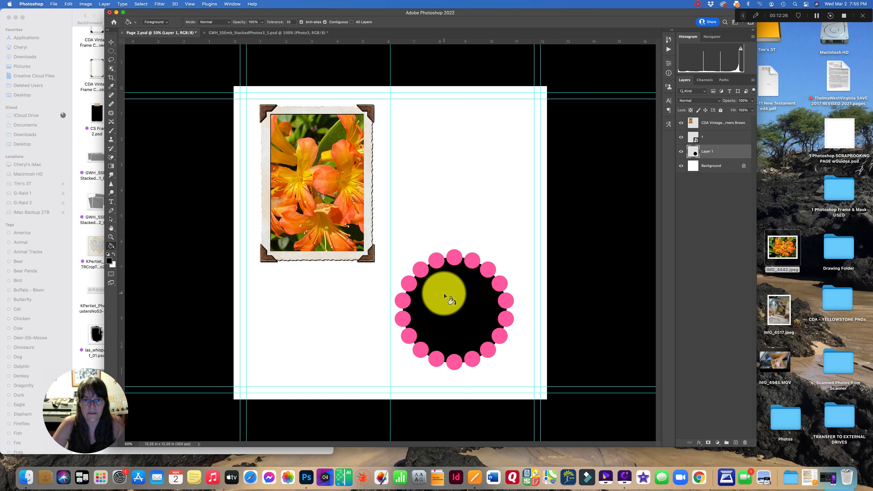
- Nudge the framed photo slightly up-left, then bring IMG_4442 from the desktop into the page over the circle
{"action": "left_click", "coordinate": [111, 42]}
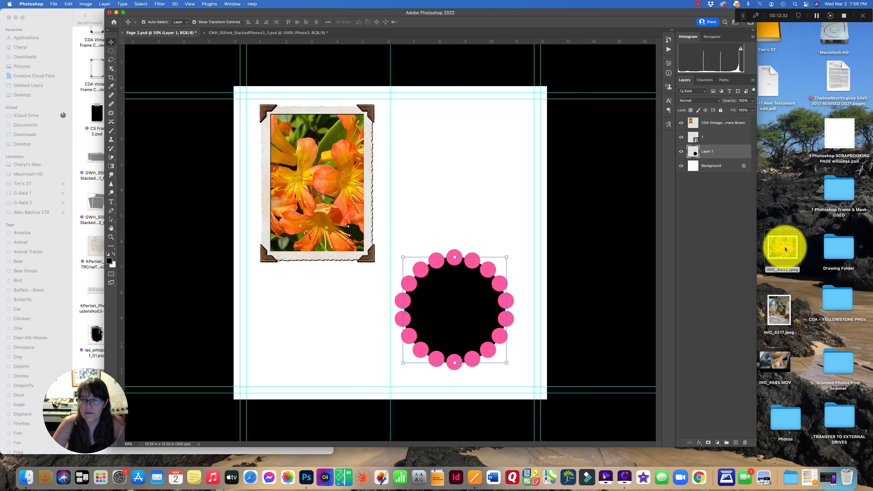
{"action": "mouse_move", "coordinate": [304, 187]}
{"action": "left_mouse_down"}
{"action": "mouse_move", "coordinate": [291, 173]}
{"action": "mouse_move", "coordinate": [292, 181]}
{"action": "left_mouse_up"}
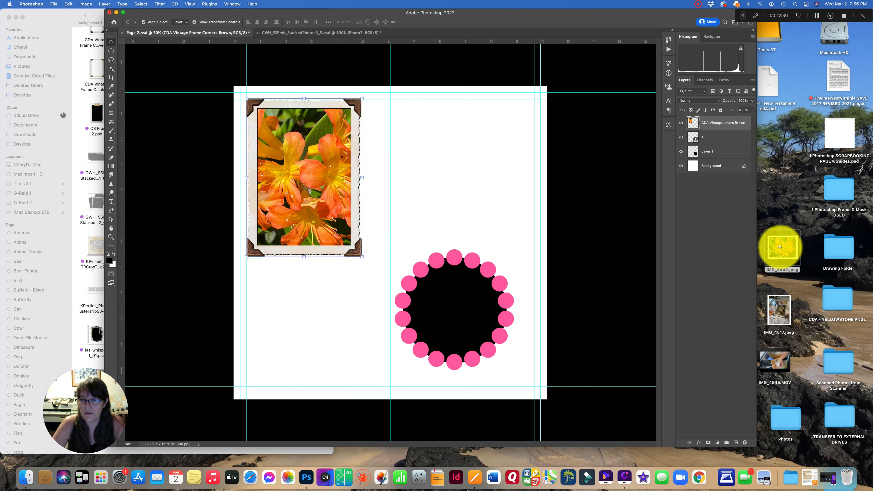
{"action": "left_click_drag", "start_coordinate": [781, 248], "coordinate": [453, 299]}
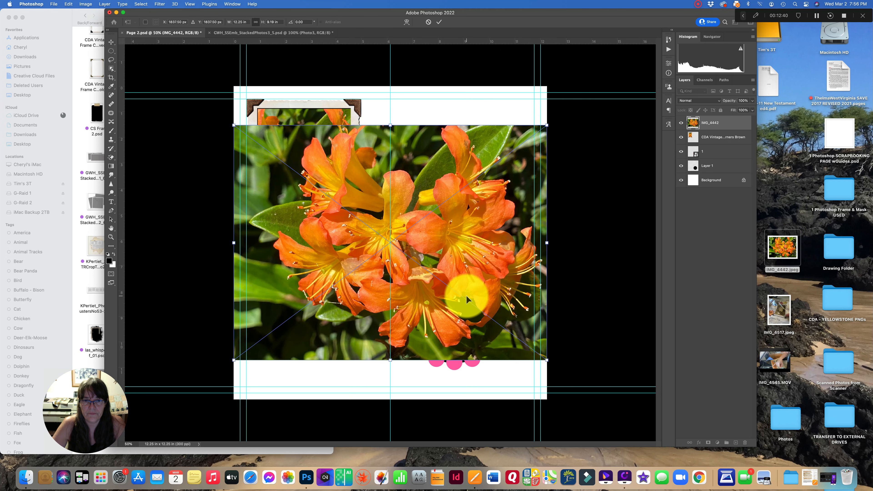
{"action": "left_click_drag", "start_coordinate": [397, 228], "coordinate": [443, 290]}
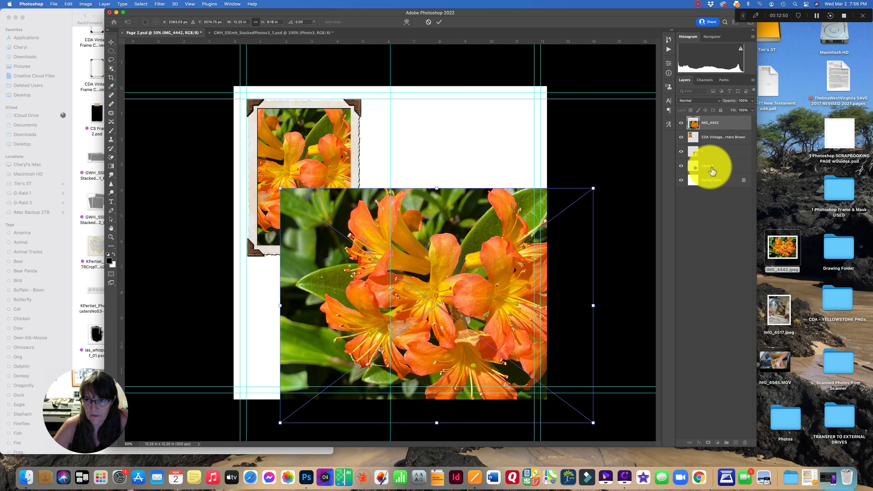
- Move the IMG_4442 layer just above the black circle layer and clip it to that layer
{"action": "left_click_drag", "start_coordinate": [715, 133], "coordinate": [715, 156]}
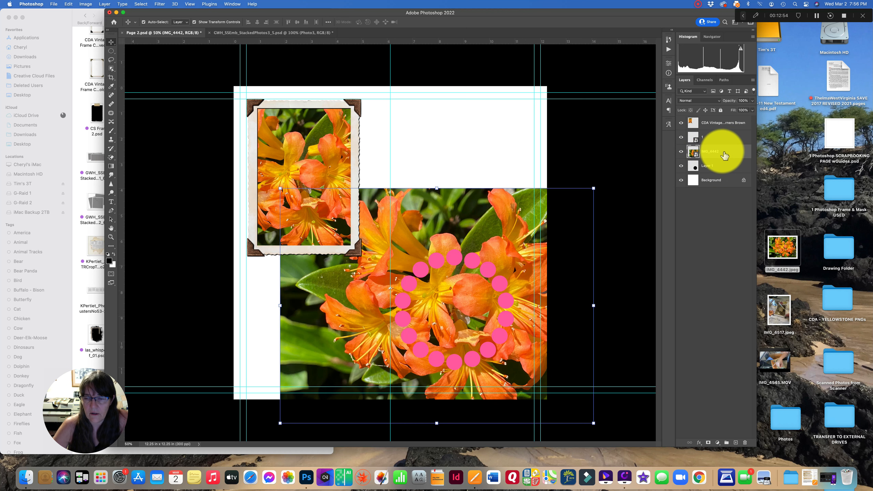
{"action": "right_click", "coordinate": [723, 154]}
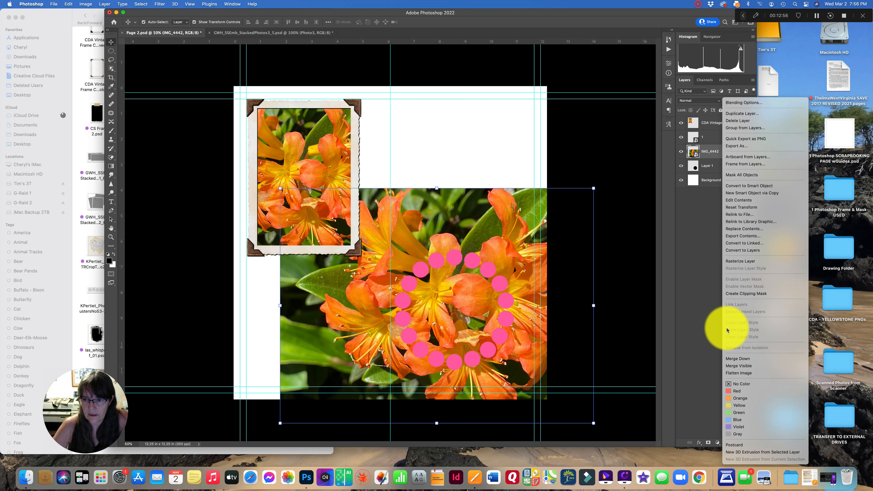
{"action": "left_click", "coordinate": [747, 296]}
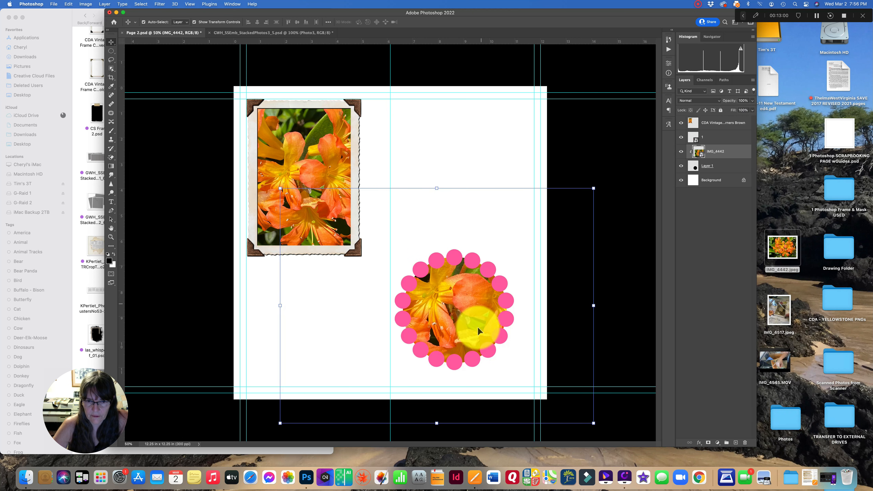
- Scale down and reposition the clipped IMG_4442 photo inside the pink circle, then commit the transform
{"action": "left_click_drag", "start_coordinate": [594, 188], "coordinate": [528, 237]}
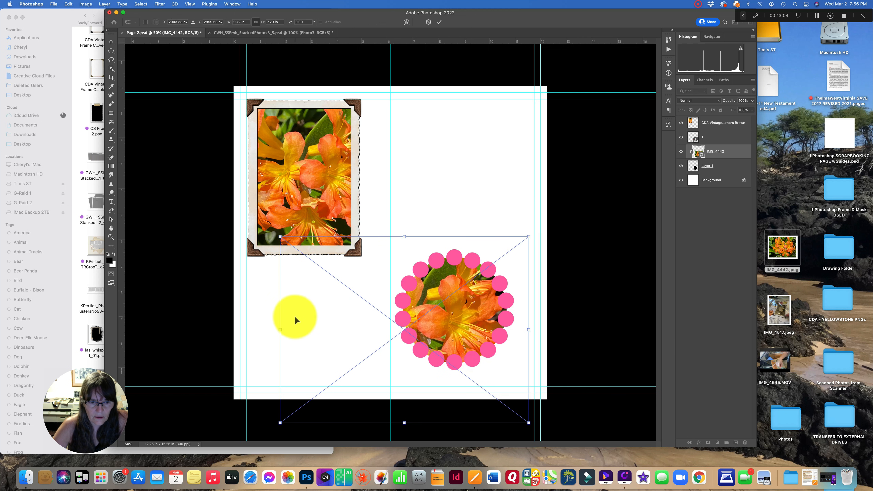
{"action": "left_click_drag", "start_coordinate": [283, 331], "coordinate": [355, 328]}
{"action": "left_click_drag", "start_coordinate": [437, 322], "coordinate": [439, 307]}
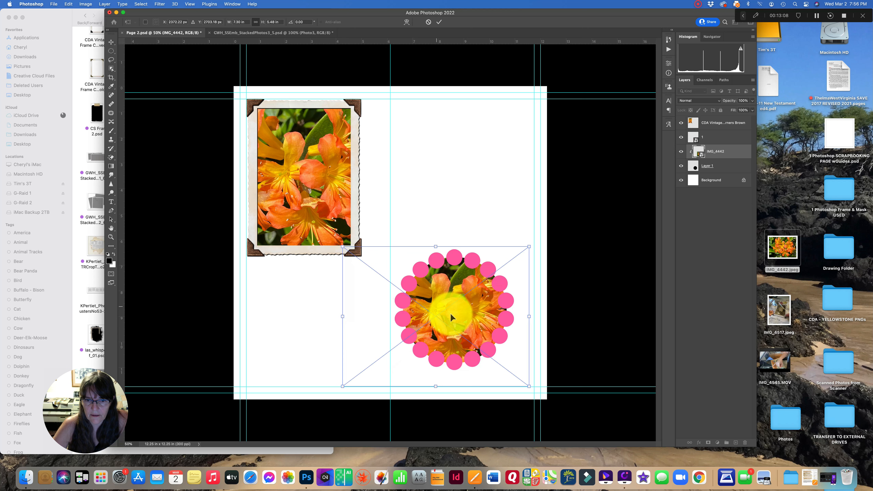
{"action": "left_click", "coordinate": [440, 22]}
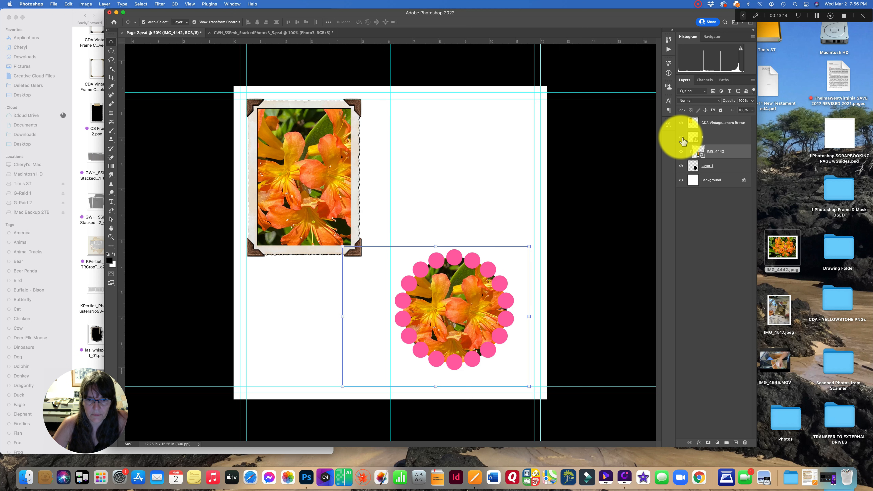
- Add a drop shadow to the pink dotted circle layer's layer style
{"action": "left_click", "coordinate": [682, 140]}
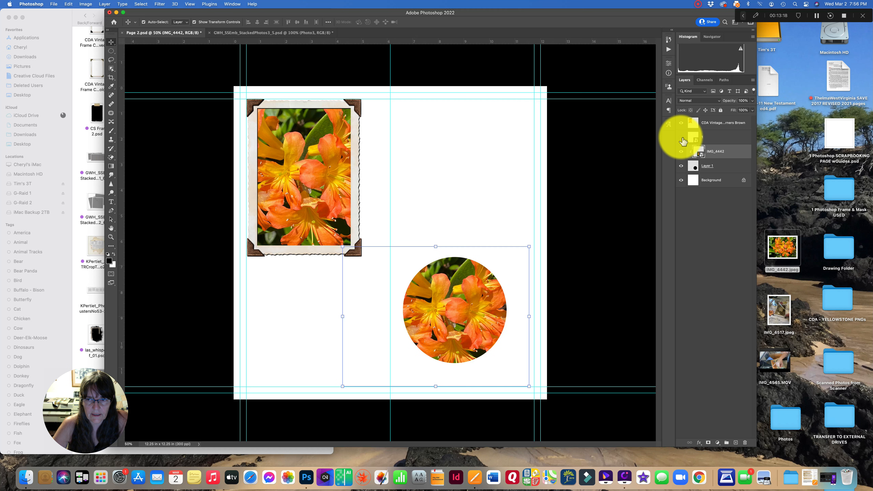
{"action": "left_click", "coordinate": [683, 140]}
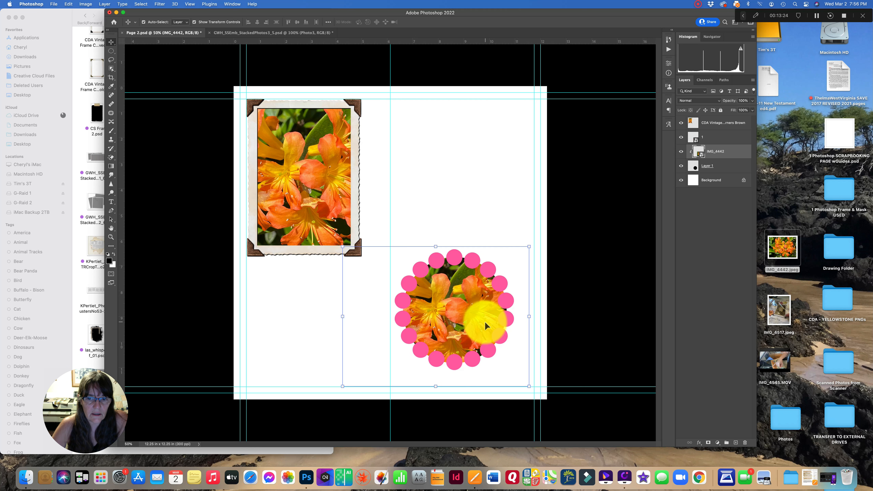
{"action": "left_click", "coordinate": [723, 139]}
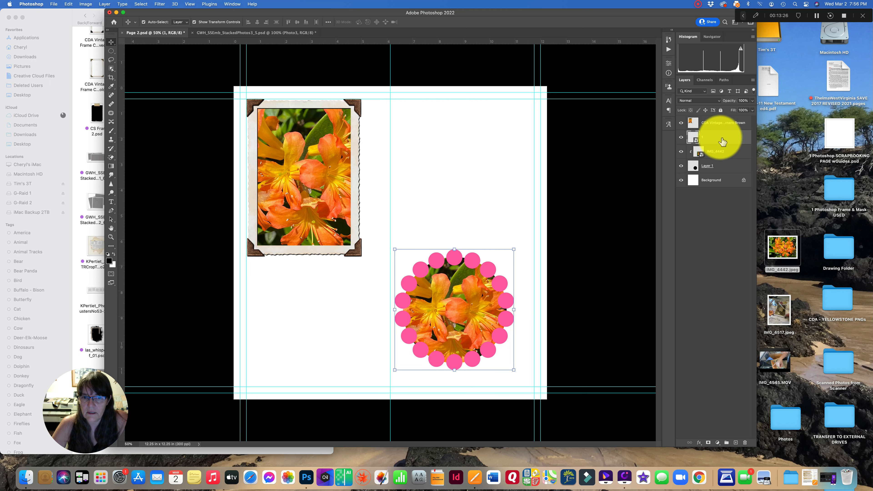
{"action": "double_click", "coordinate": [728, 141]}
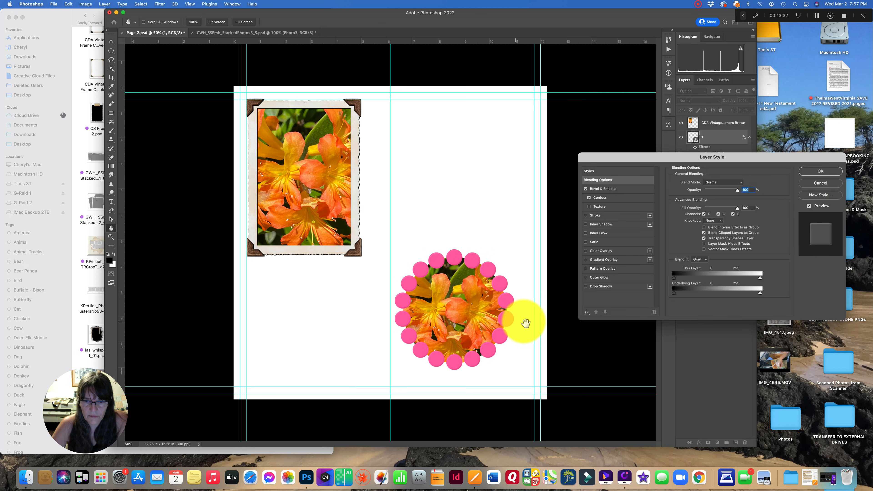
{"action": "left_click", "coordinate": [595, 289]}
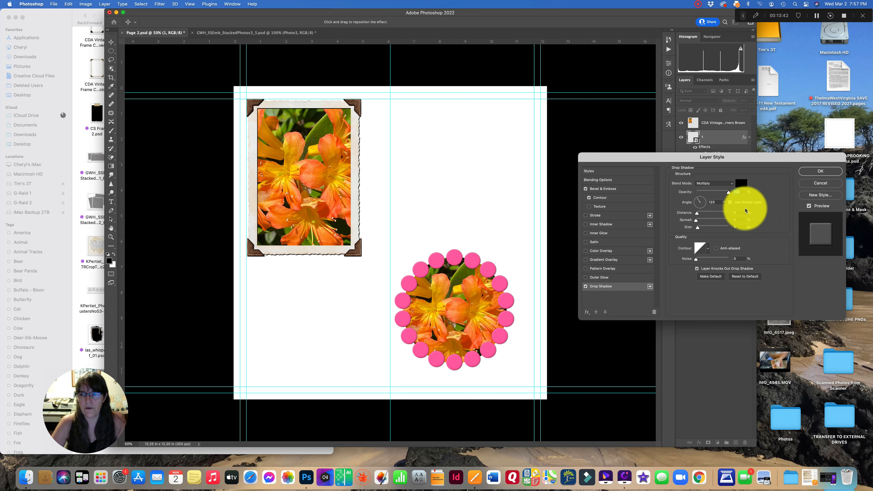
{"action": "left_click", "coordinate": [820, 171]}
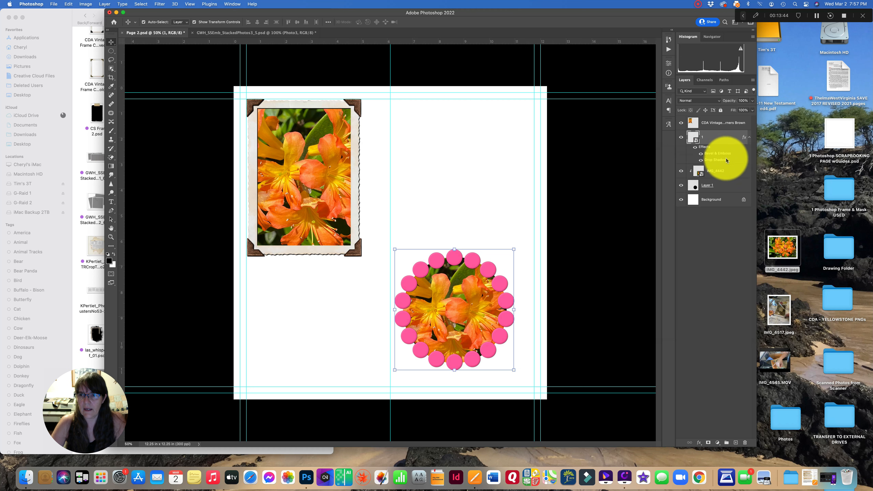
- Merge the pink circle, clipped IMG_4442 photo and black circle layers into one layer
{"action": "left_click", "coordinate": [726, 188], "text": "shift"}
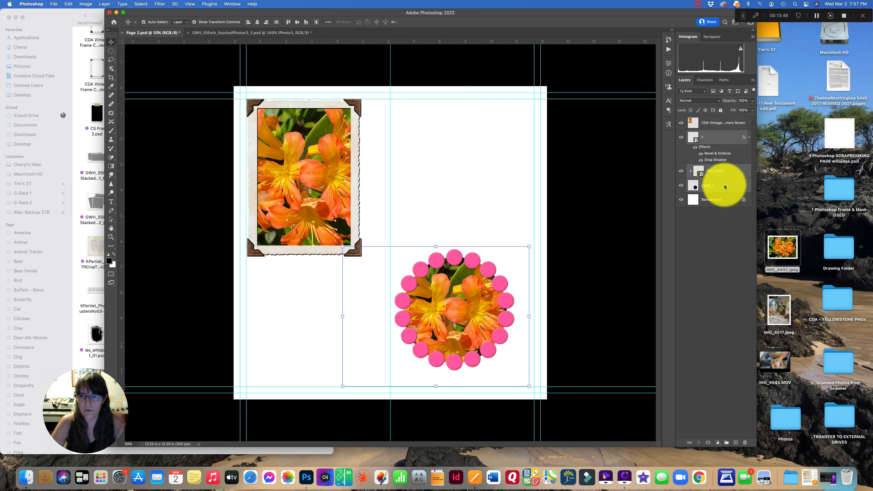
{"action": "right_click", "coordinate": [727, 188]}
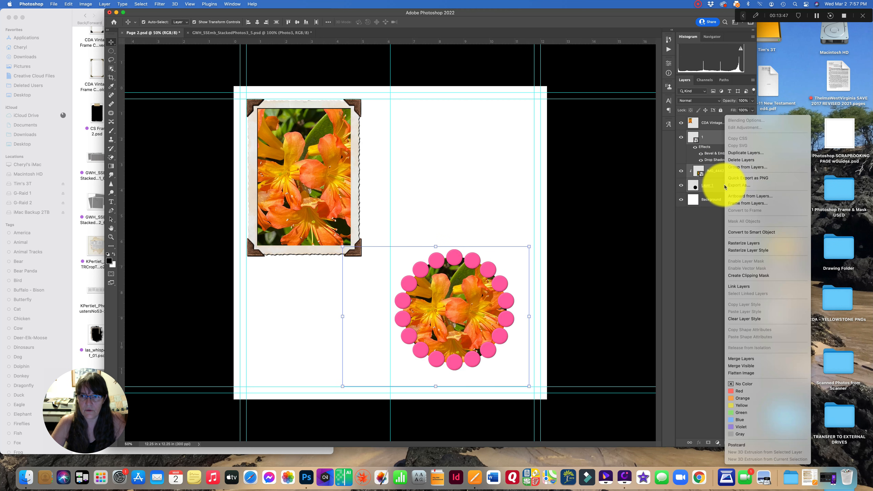
{"action": "left_click", "coordinate": [735, 359]}
- Move the merged circle photo to the page's lower-left area, below the framed photo
{"action": "left_click_drag", "start_coordinate": [439, 312], "coordinate": [301, 333]}
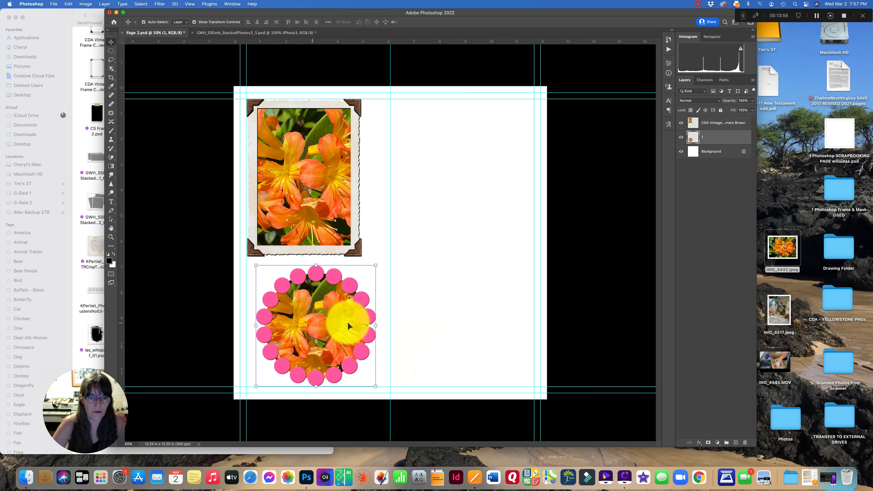
{"action": "left_click", "coordinate": [215, 70]}
{"action": "left_click", "coordinate": [55, 5]}
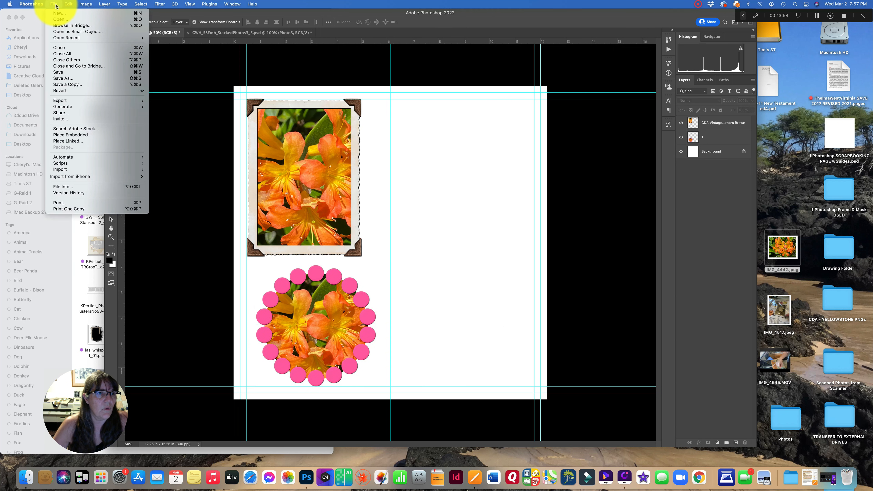
{"action": "left_click", "coordinate": [49, 20]}
{"action": "left_click", "coordinate": [65, 21]}
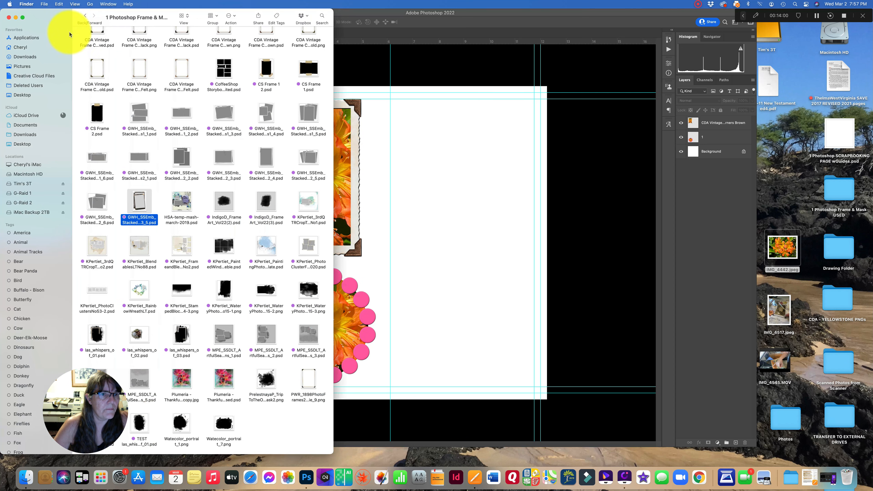
{"action": "left_click", "coordinate": [401, 51]}
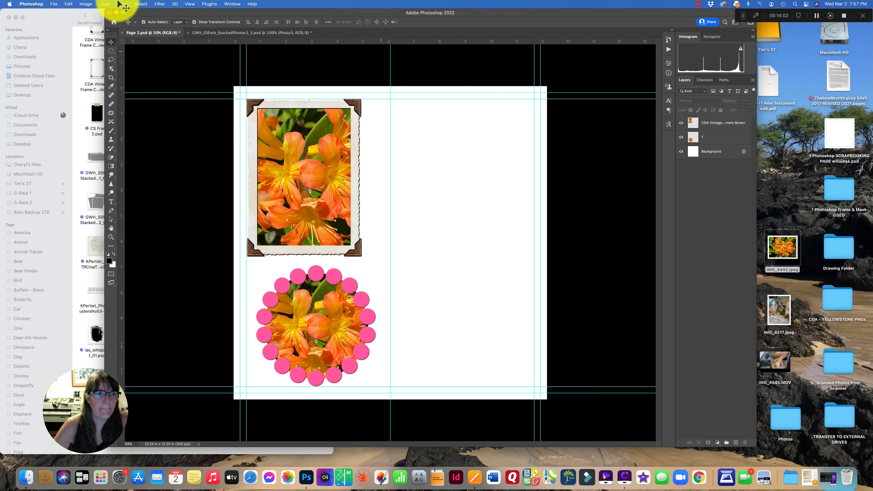
- Open the Calendar 8 5 x 11.psd template from the 1 Photoshop Frame & Mask USED folder on the Desktop
{"action": "left_click", "coordinate": [54, 4]}
{"action": "mouse_move", "coordinate": [55, 38]}
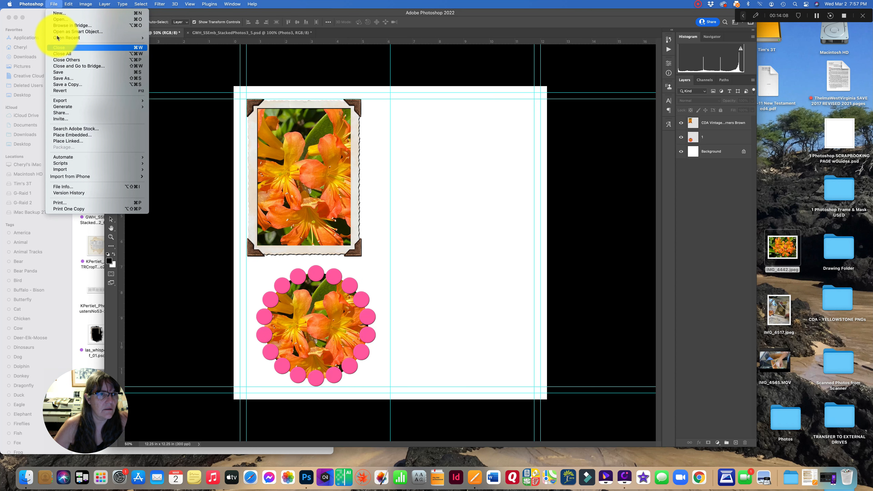
{"action": "left_click", "coordinate": [58, 20]}
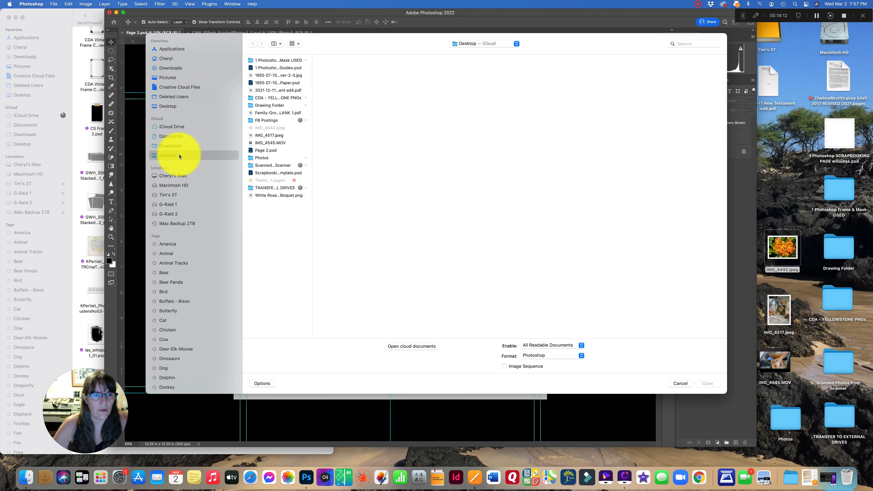
{"action": "left_click", "coordinate": [173, 108]}
{"action": "left_click", "coordinate": [288, 62]}
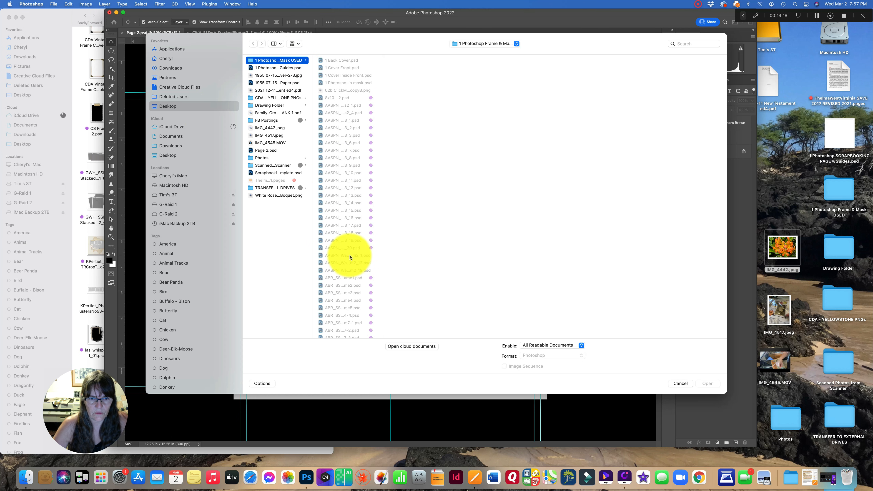
{"action": "scroll", "coordinate": [345, 261], "scroll_direction": "down", "scroll_amount": 10}
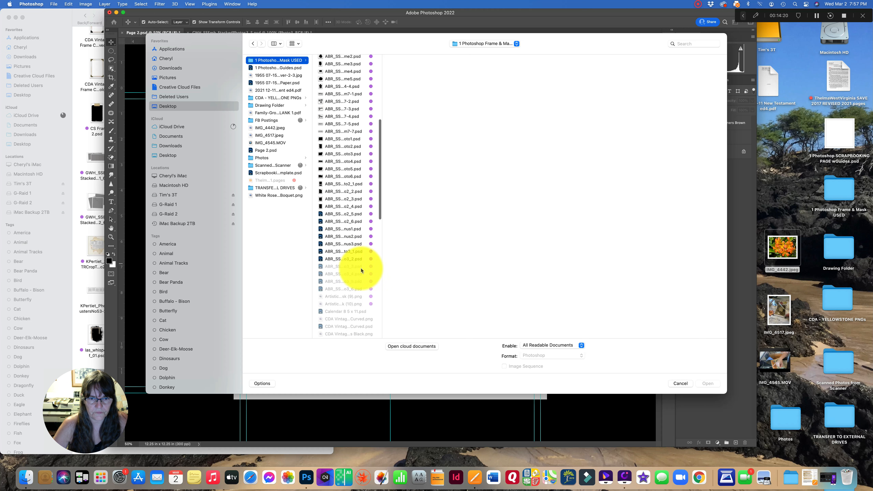
{"action": "scroll", "coordinate": [344, 262], "scroll_direction": "up", "scroll_amount": 1}
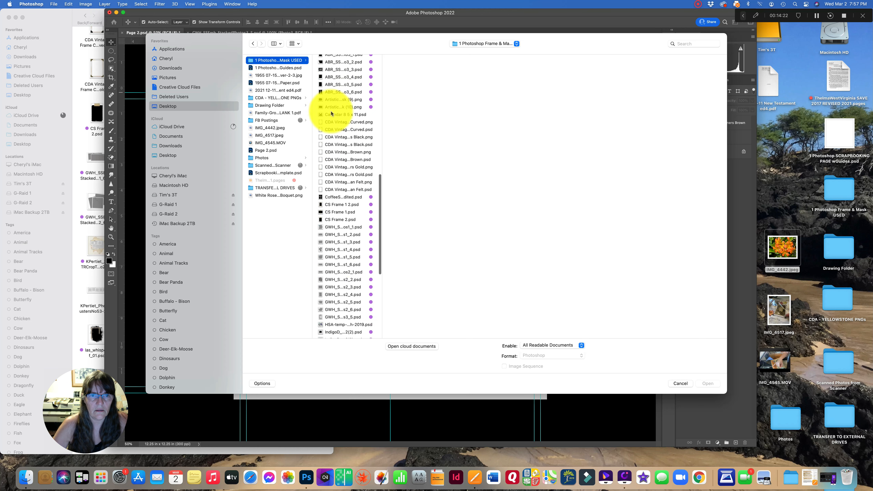
{"action": "left_click", "coordinate": [332, 116]}
{"action": "left_click", "coordinate": [708, 383]}
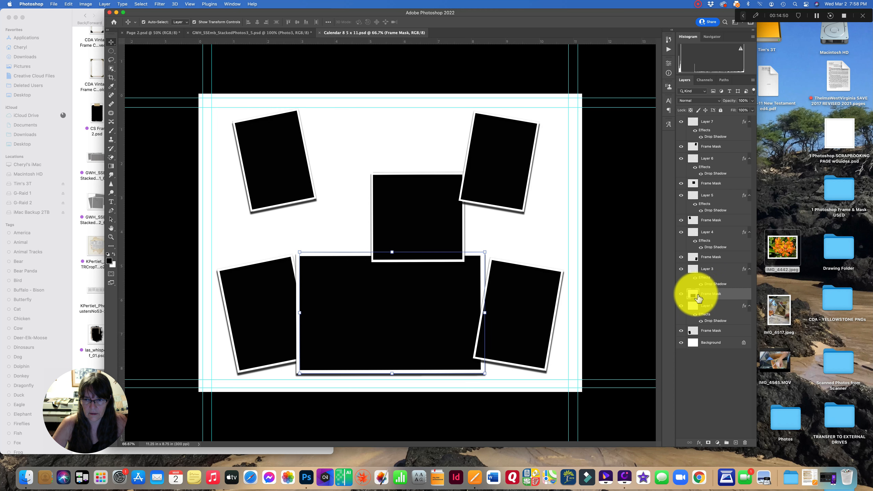
- Bring the template's large rectangular frame and Frame Mask layers into Page 2's upper-right area
{"action": "left_click", "coordinate": [719, 275], "text": "shift"}
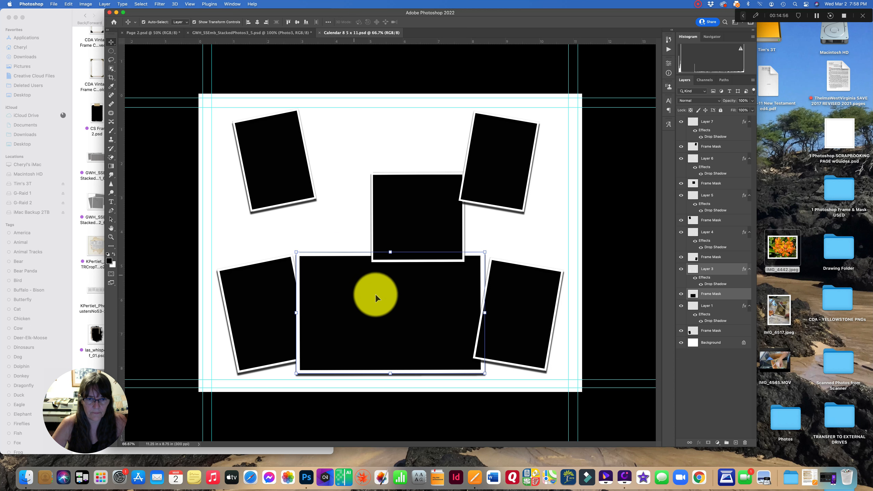
{"action": "left_click_drag", "start_coordinate": [379, 265], "coordinate": [284, 18]}
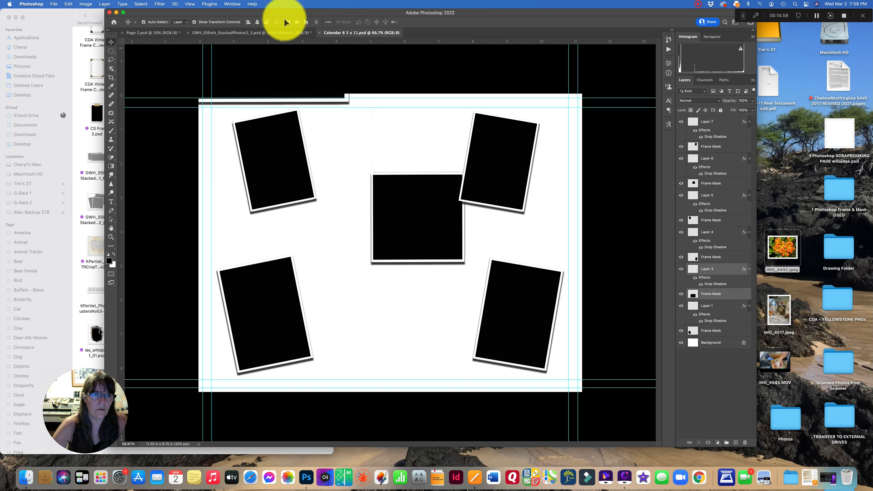
{"action": "left_click_drag", "start_coordinate": [149, 34], "coordinate": [440, 187]}
{"action": "left_click", "coordinate": [586, 166]}
{"action": "left_click", "coordinate": [435, 150]}
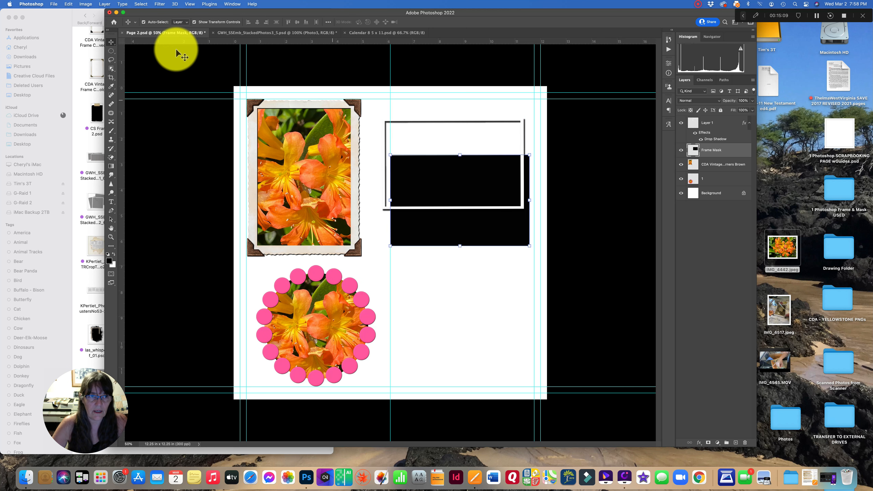
{"action": "left_click", "coordinate": [70, 4]}
{"action": "left_click", "coordinate": [122, 25]}
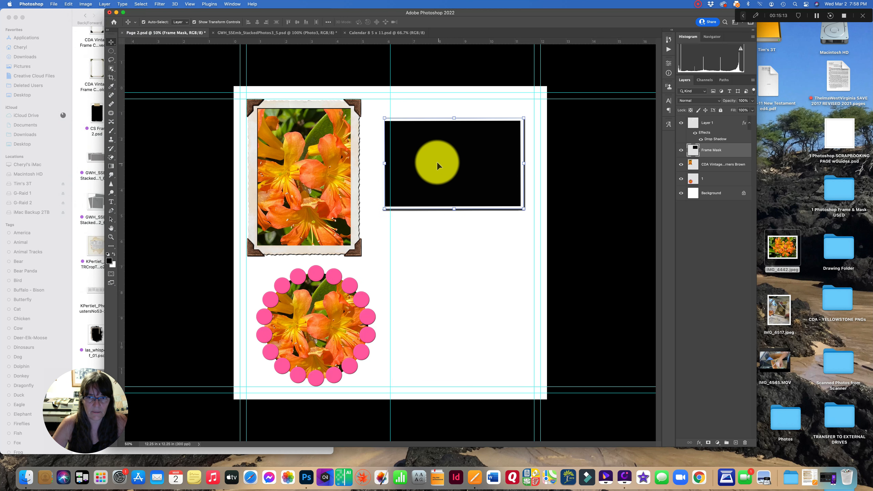
{"action": "left_click", "coordinate": [464, 64]}
- Place IMG_4442 from the desktop into Page 2 over the rectangular frame
{"action": "left_click_drag", "start_coordinate": [786, 250], "coordinate": [453, 155]}
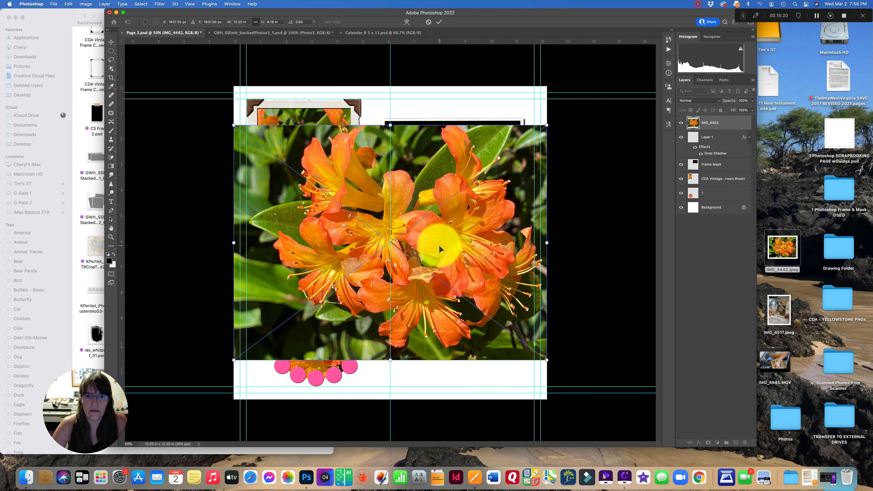
{"action": "left_click_drag", "start_coordinate": [442, 245], "coordinate": [466, 165]}
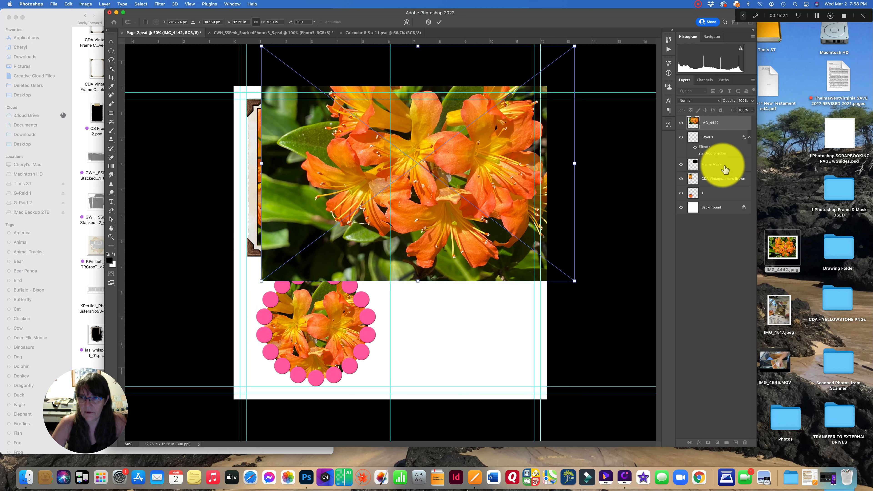
- Move the IMG_4442 layer just above the Frame Mask layer and clip it to that layer
{"action": "left_click_drag", "start_coordinate": [722, 127], "coordinate": [719, 155]}
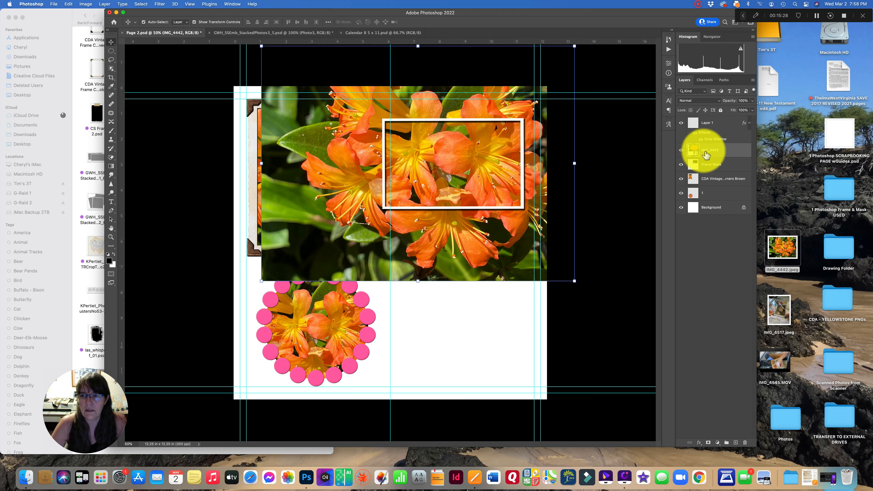
{"action": "right_click", "coordinate": [722, 150]}
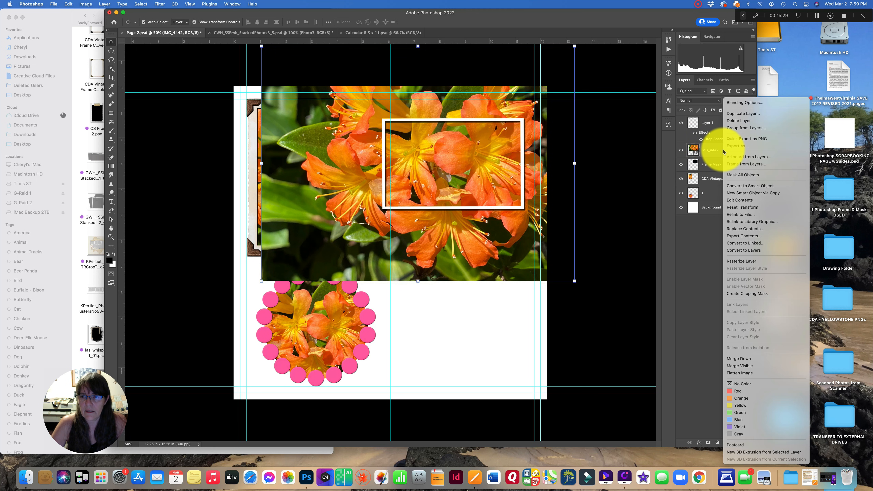
{"action": "left_click", "coordinate": [736, 294]}
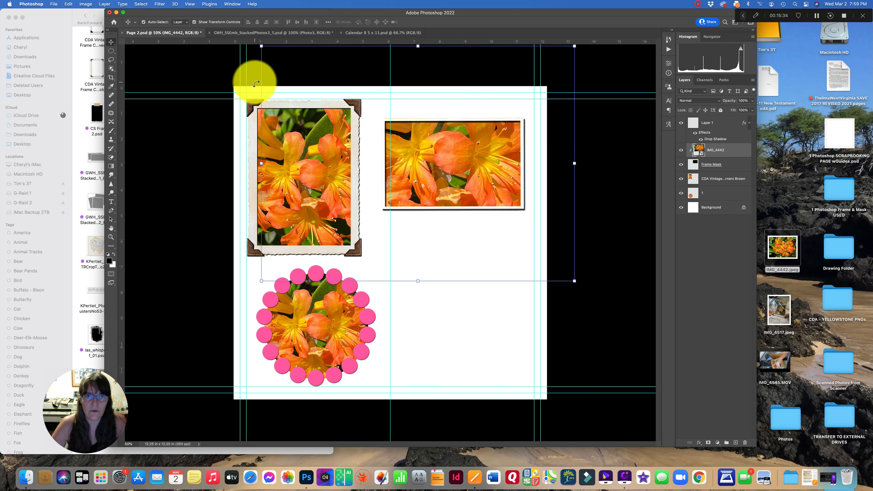
- Scale down and reposition the clipped IMG_4442 photo inside the rectangular frame, then commit the transform
{"action": "left_click_drag", "start_coordinate": [261, 46], "coordinate": [384, 99]}
{"action": "left_click_drag", "start_coordinate": [442, 150], "coordinate": [421, 106]}
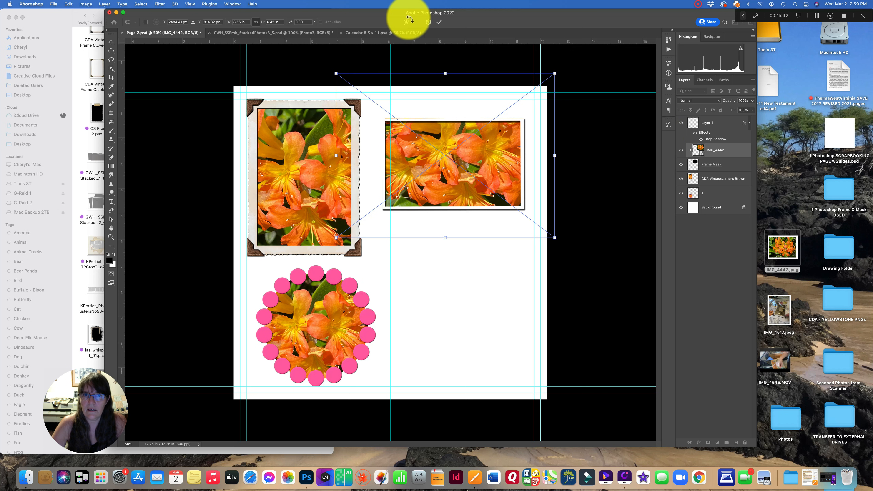
{"action": "left_click", "coordinate": [440, 23]}
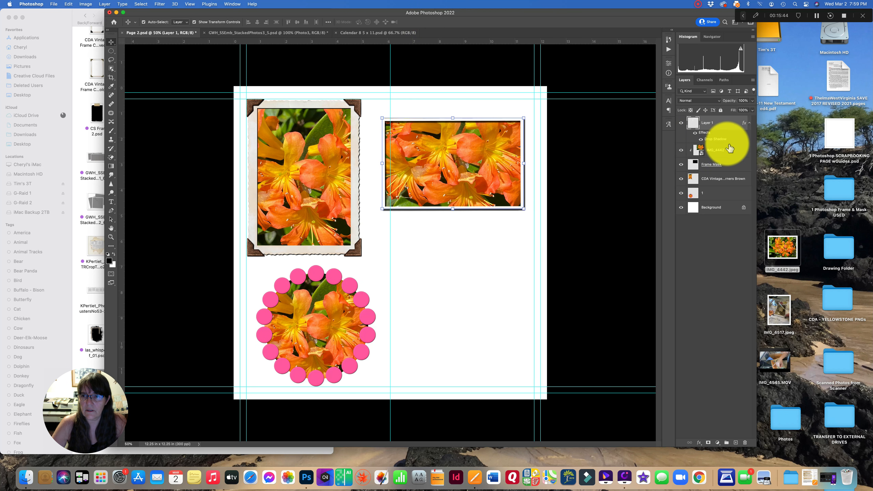
- Merge the rectangular frame, photo and mask layers, then nudge the merged frame slightly up
{"action": "right_click", "coordinate": [728, 168]}
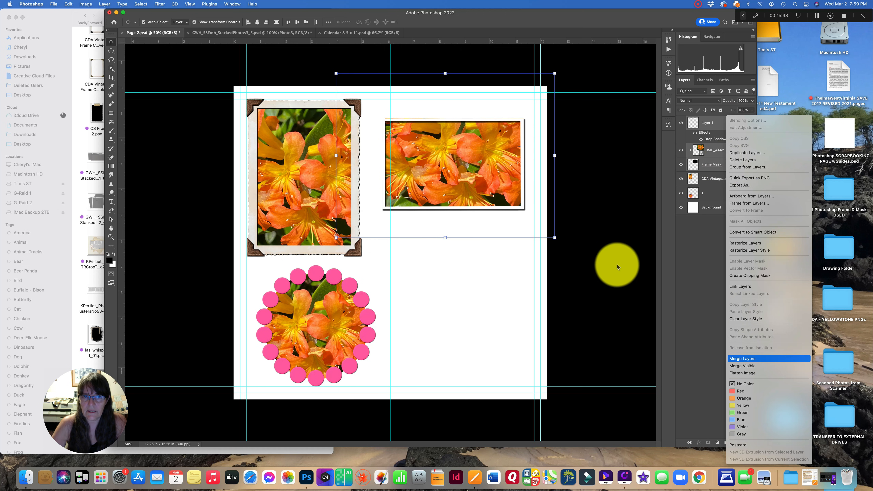
{"action": "key", "text": "Return"}
{"action": "mouse_move", "coordinate": [426, 154]}
{"action": "left_mouse_down"}
{"action": "mouse_move", "coordinate": [433, 234]}
{"action": "mouse_move", "coordinate": [429, 145]}
{"action": "mouse_move", "coordinate": [455, 171]}
{"action": "mouse_move", "coordinate": [423, 133]}
{"action": "mouse_move", "coordinate": [414, 136]}
{"action": "mouse_move", "coordinate": [426, 147]}
{"action": "left_mouse_up"}
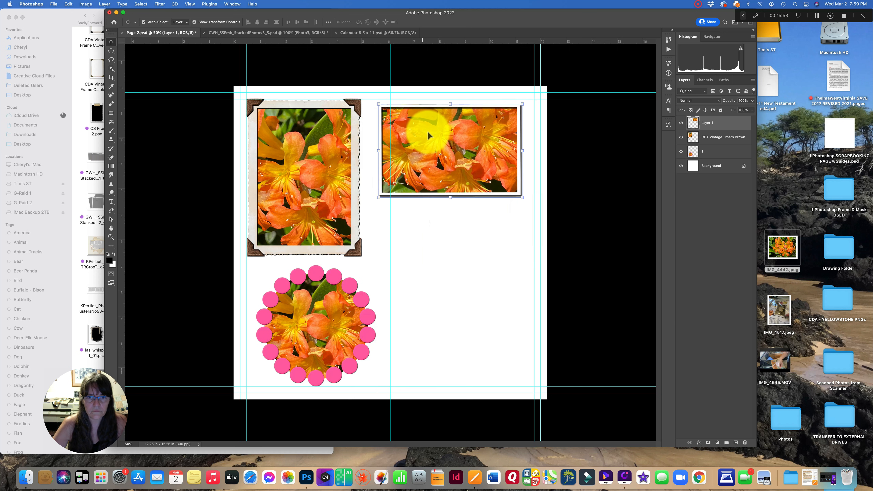
- Switch to Finder and browse the 1 Photoshop Frame & Mask folder's template files
{"action": "left_click", "coordinate": [54, 5]}
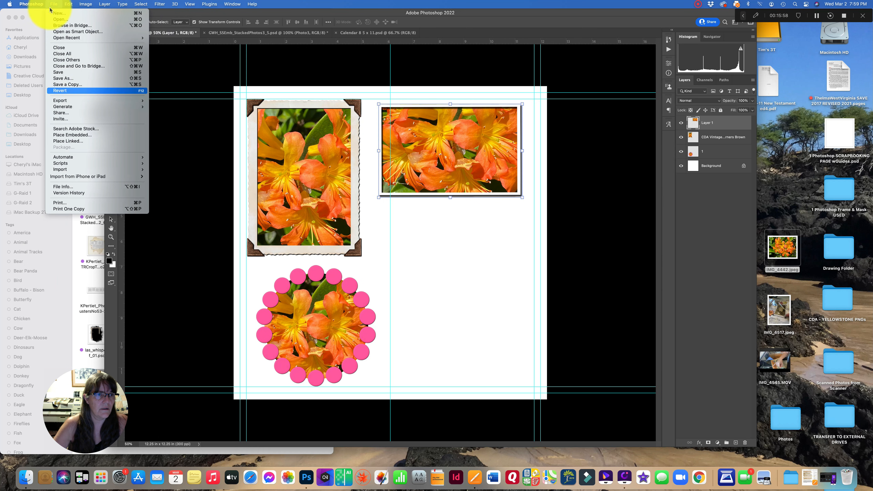
{"action": "left_click", "coordinate": [483, 18]}
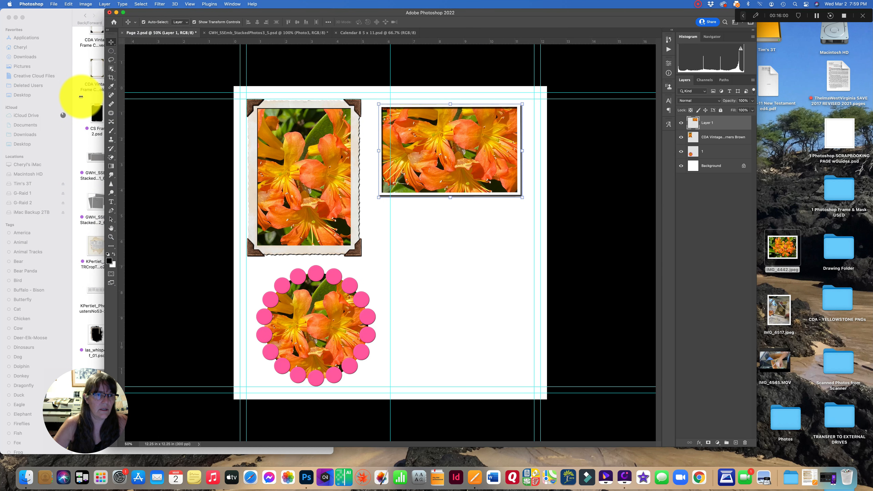
{"action": "left_click", "coordinate": [81, 96]}
{"action": "scroll", "coordinate": [158, 165], "scroll_direction": "up", "scroll_amount": 5}
{"action": "scroll", "coordinate": [158, 165], "scroll_direction": "down", "scroll_amount": 5}
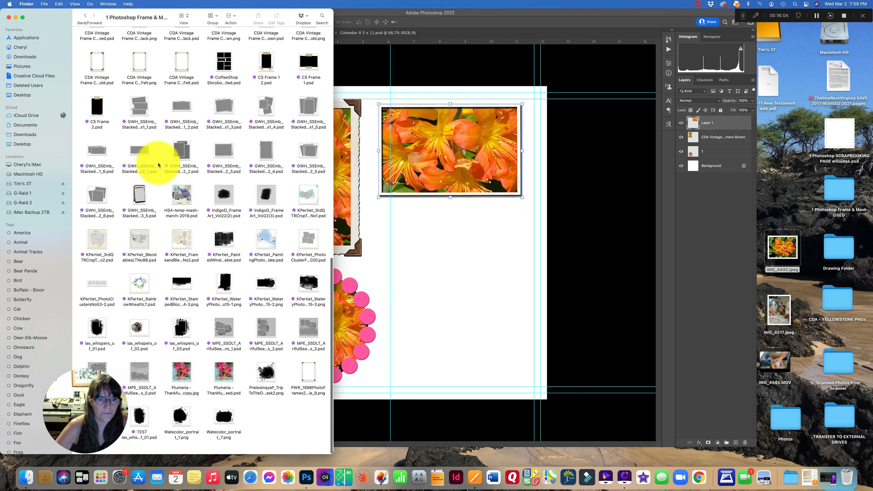
{"action": "scroll", "coordinate": [158, 162], "scroll_direction": "up", "scroll_amount": 8}
{"action": "scroll", "coordinate": [158, 162], "scroll_direction": "up", "scroll_amount": 7}
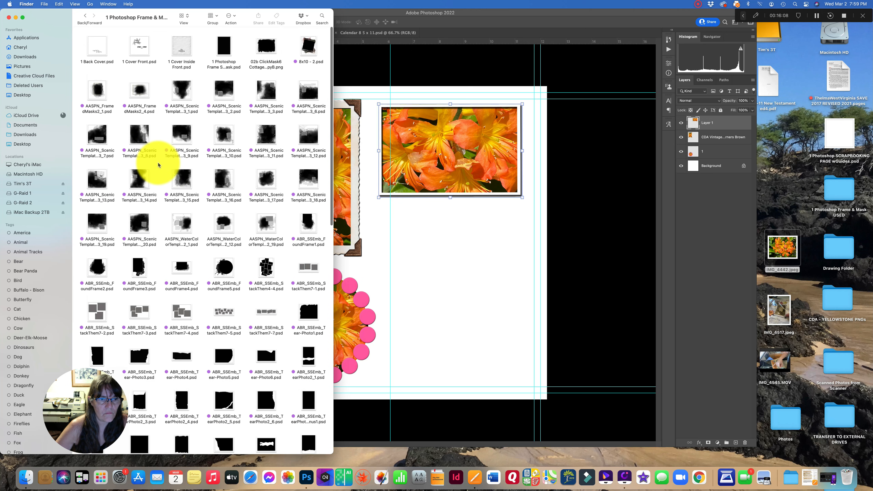
- Open the ABR_SSEmb_FoundFrame2.psd template, assigning the working RGB profile, and zoom out to see it whole
{"action": "scroll", "coordinate": [154, 164], "scroll_direction": "down", "scroll_amount": 3}
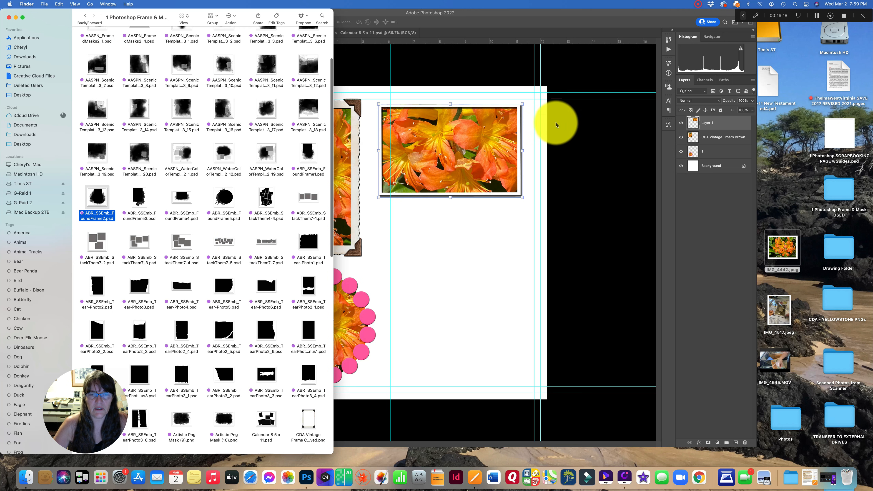
{"action": "double_click", "coordinate": [98, 195]}
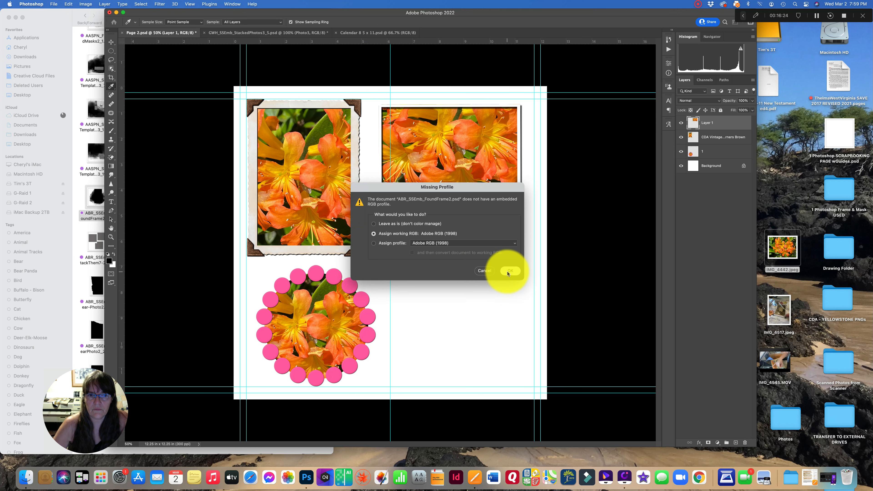
{"action": "left_click", "coordinate": [508, 271]}
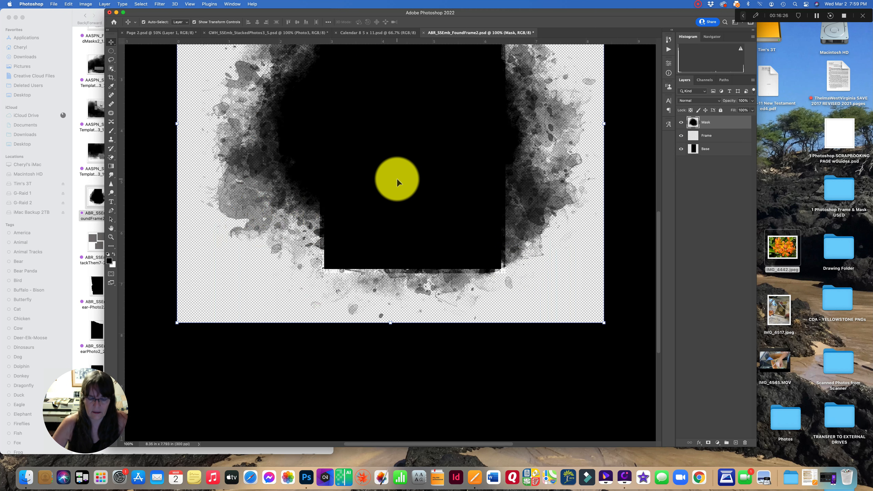
{"action": "key", "text": "super+minus"}
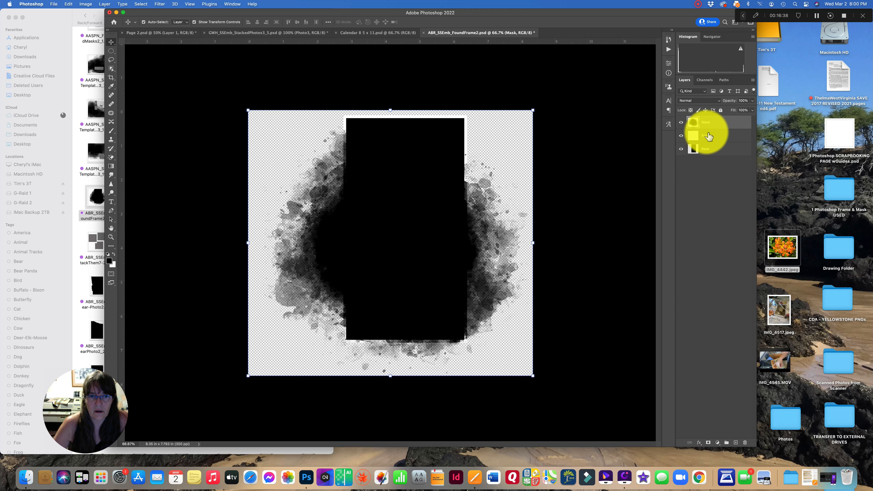
- Add Bevel & Emboss with Contour, Stroke and Drop Shadow styles to the Frame layer, hiding Mask and Base while editing
{"action": "left_click", "coordinate": [681, 123]}
{"action": "left_click", "coordinate": [681, 149]}
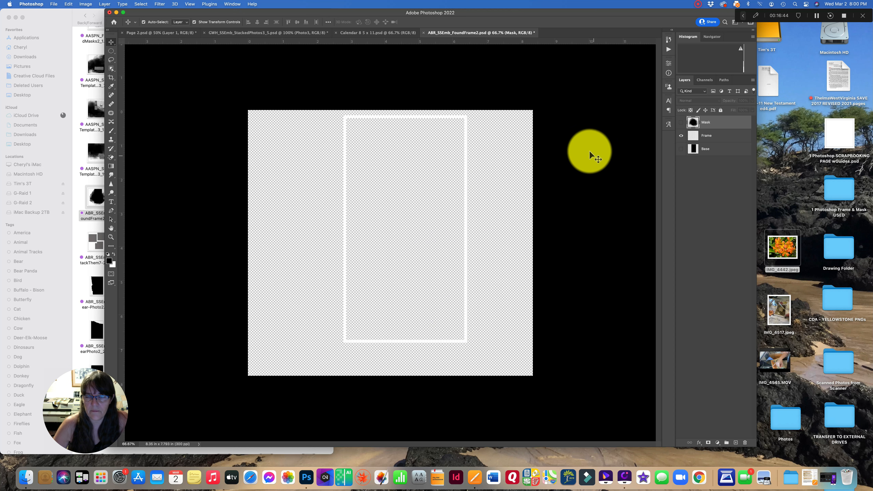
{"action": "double_click", "coordinate": [722, 139]}
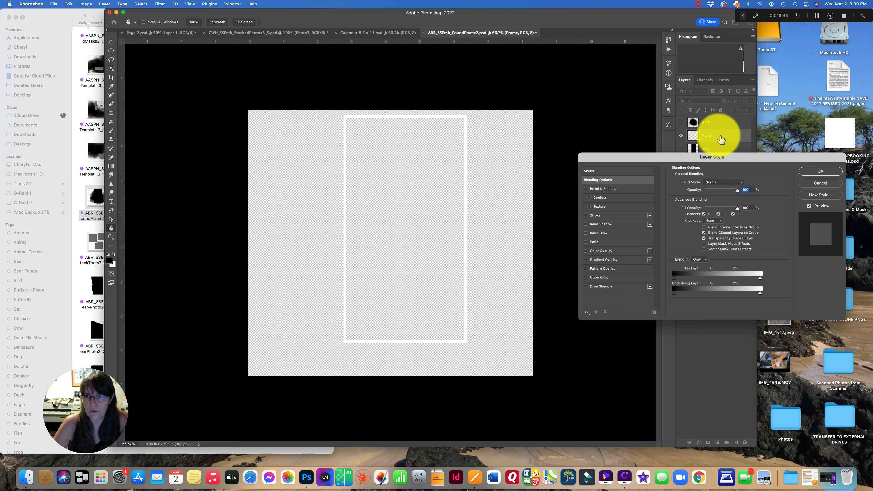
{"action": "left_click", "coordinate": [597, 200]}
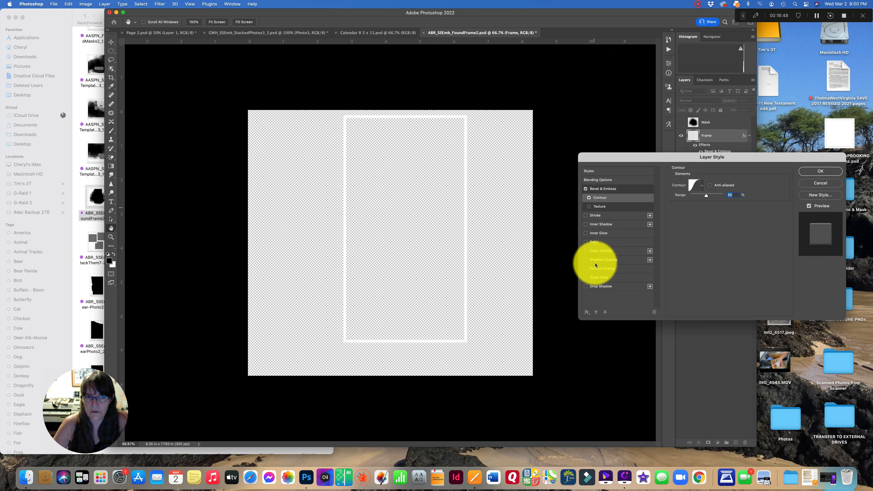
{"action": "left_click", "coordinate": [592, 288]}
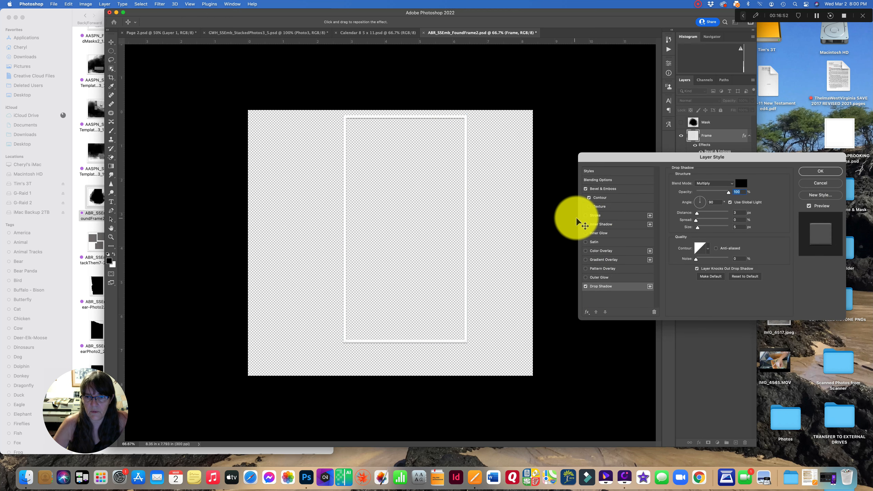
{"action": "left_click", "coordinate": [587, 216]}
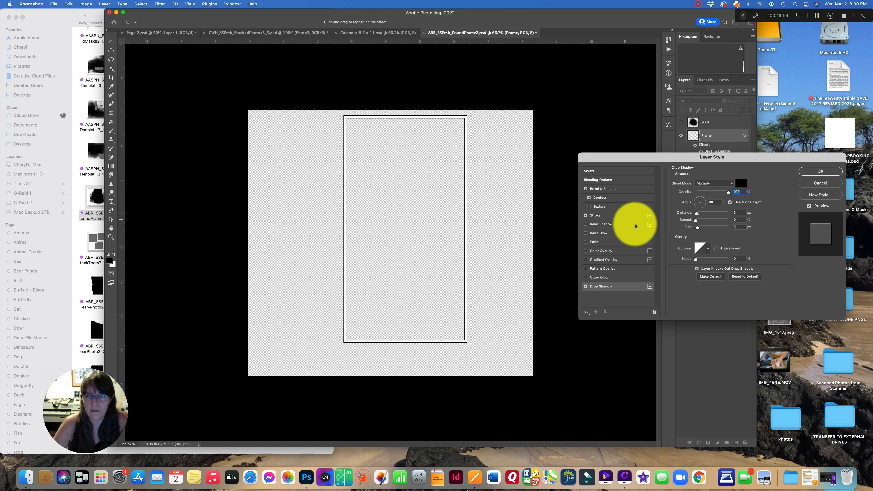
{"action": "left_click", "coordinate": [821, 171]}
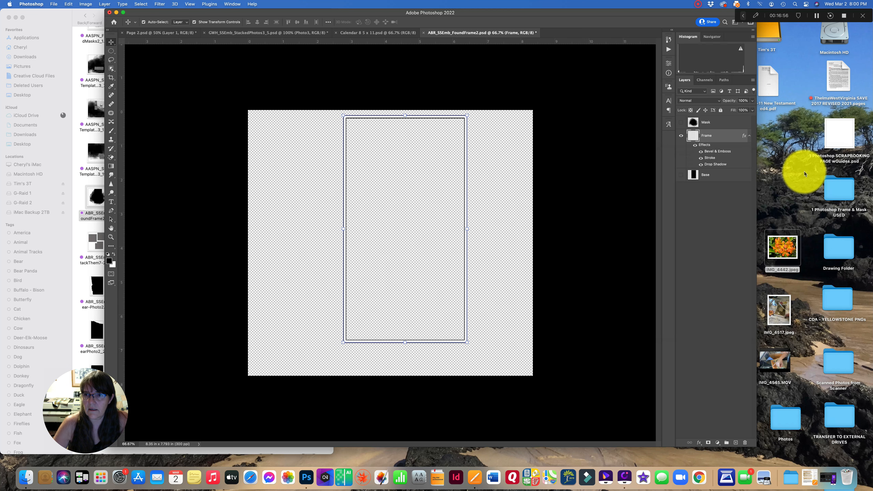
{"action": "left_click", "coordinate": [682, 122]}
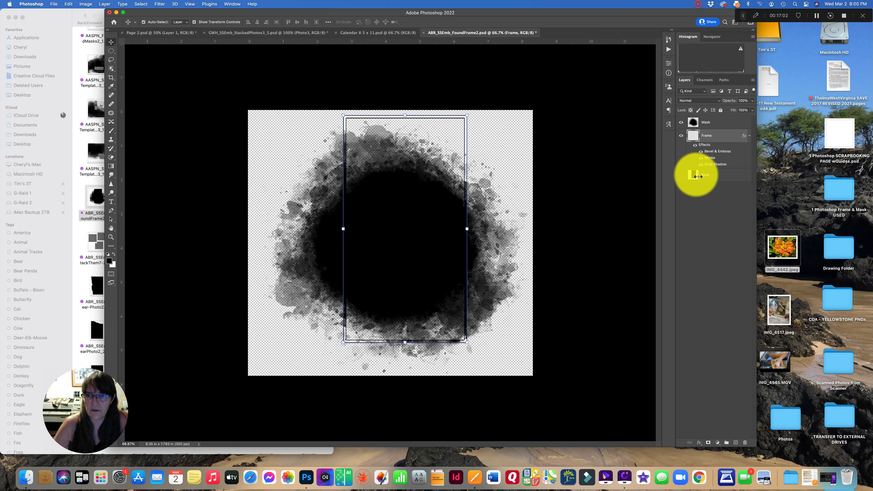
{"action": "left_click", "coordinate": [681, 175]}
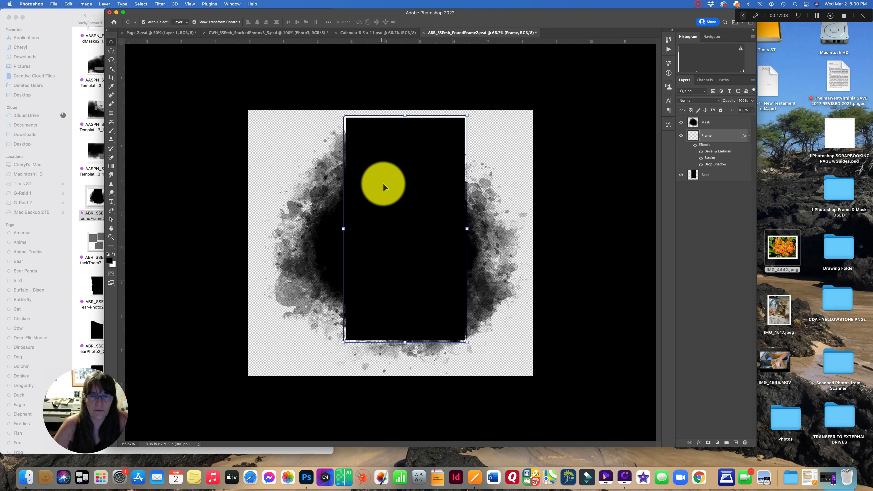
- Place the IMG_4442 photo into the template and enlarge it to about 11.9 × 8.9 in before committing
{"action": "left_click", "coordinate": [575, 118]}
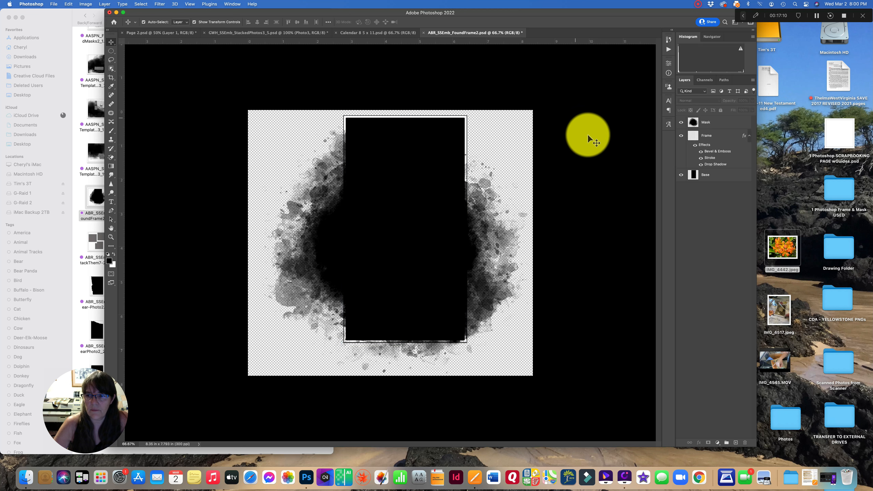
{"action": "left_click_drag", "start_coordinate": [786, 251], "coordinate": [382, 233]}
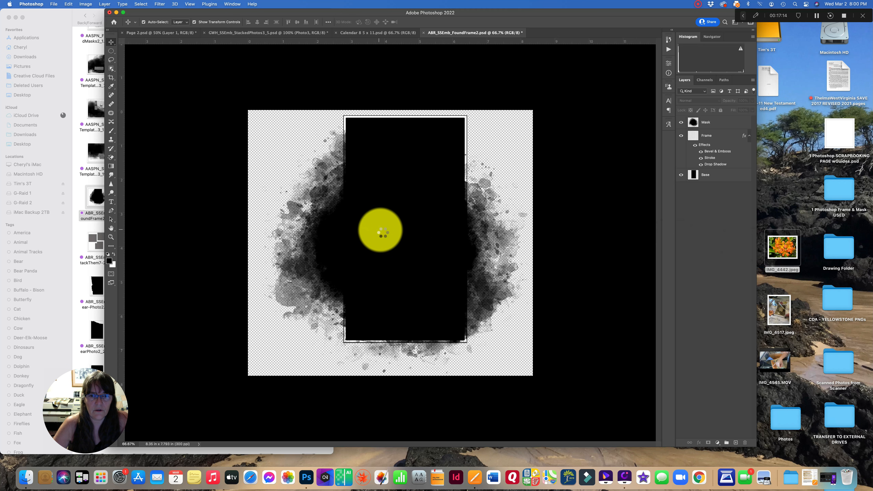
{"action": "left_click_drag", "start_coordinate": [391, 138], "coordinate": [390, 79]}
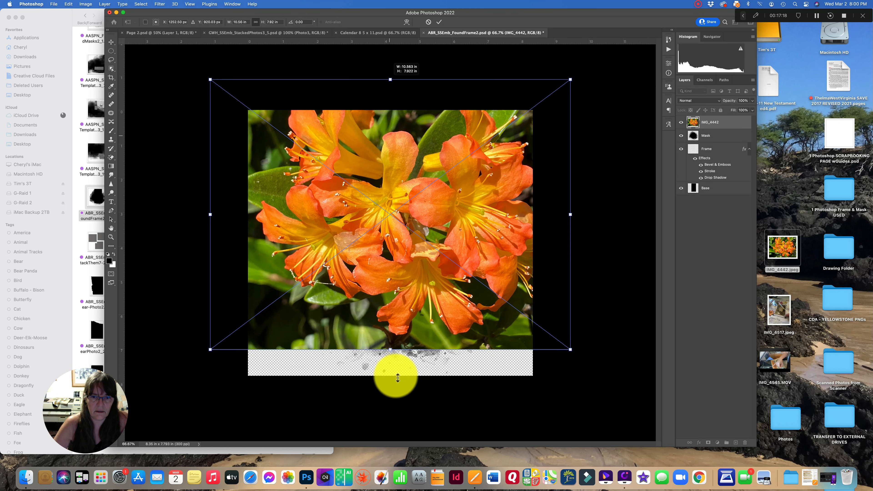
{"action": "left_click_drag", "start_coordinate": [391, 351], "coordinate": [394, 387]}
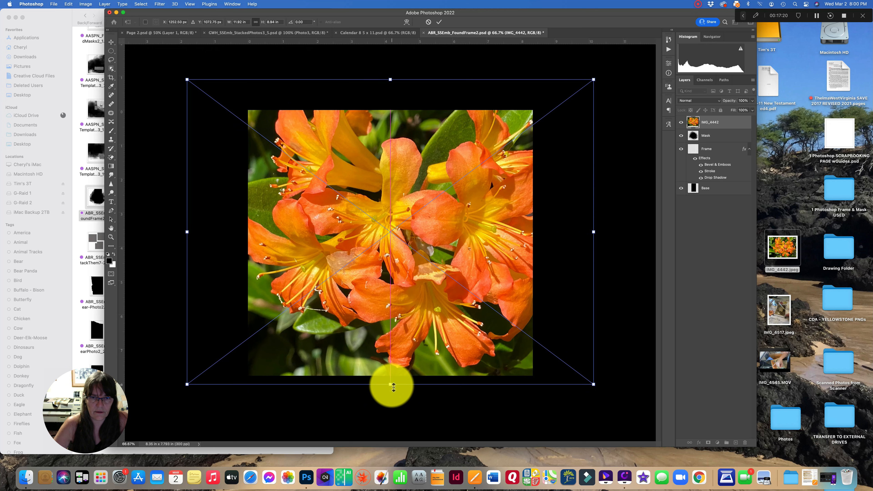
{"action": "left_click", "coordinate": [439, 22]}
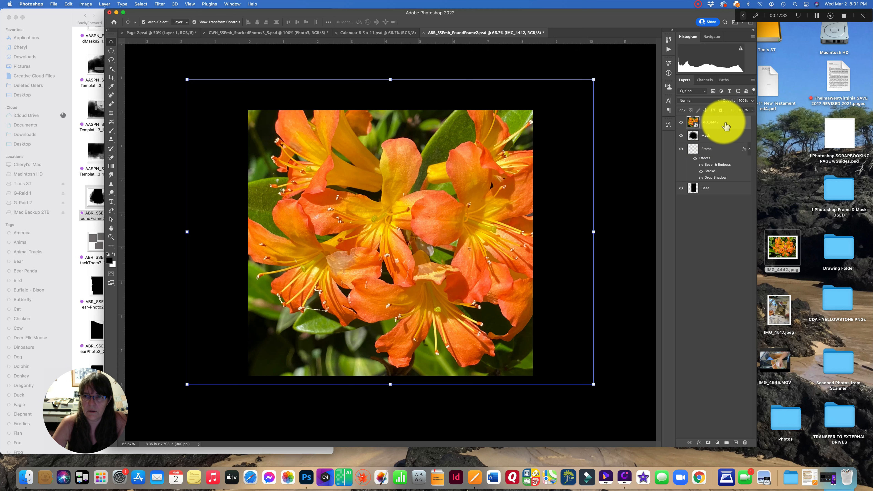
- Clip the IMG_4442 photo layer to the Mask layer
{"action": "left_click", "coordinate": [68, 4]}
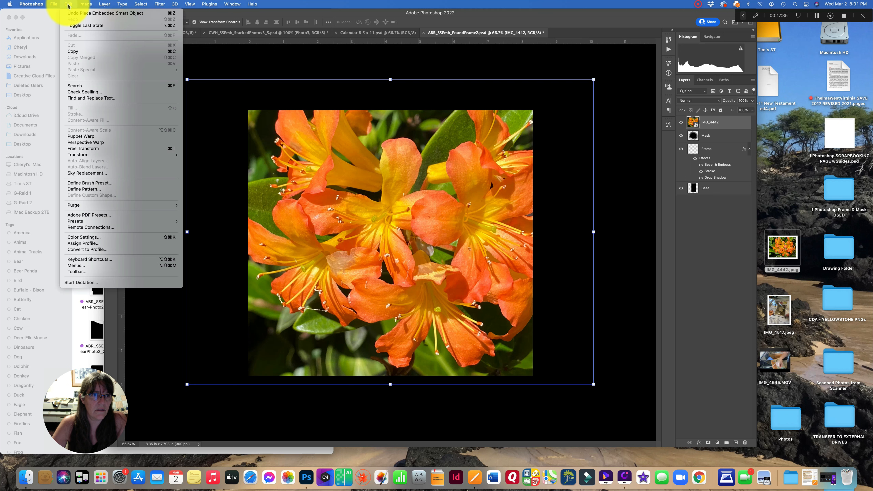
{"action": "left_click", "coordinate": [74, 52]}
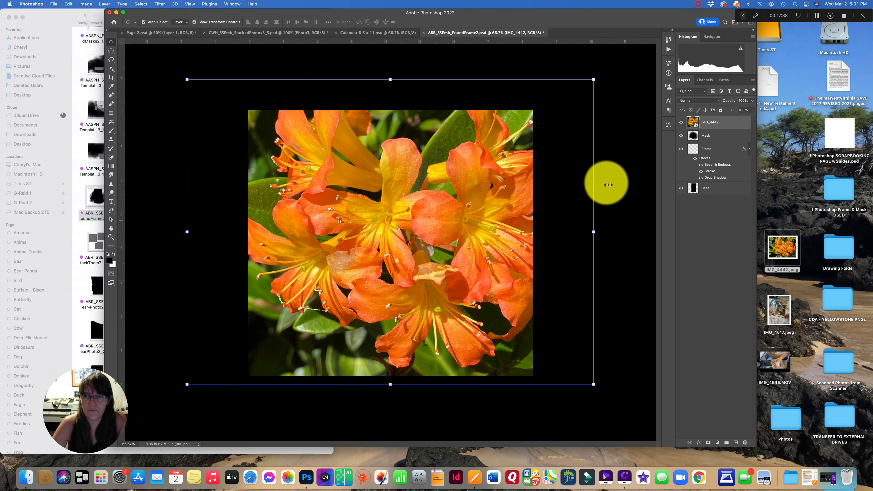
{"action": "right_click", "coordinate": [727, 124]}
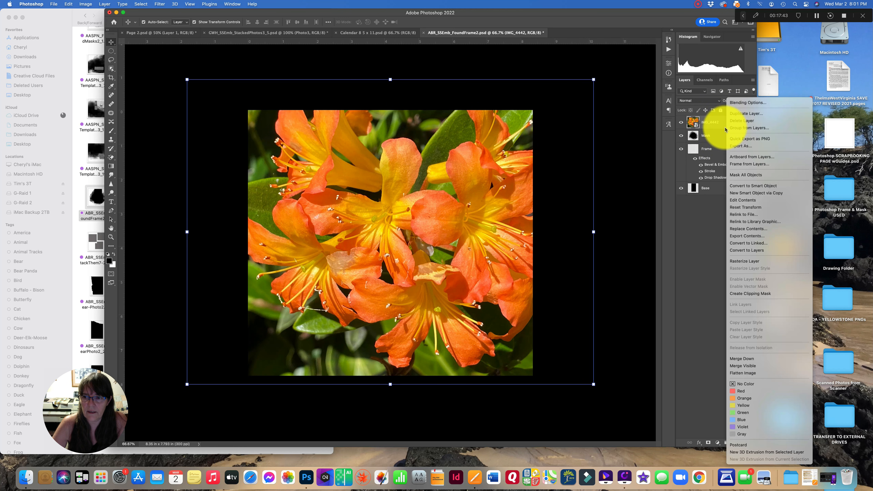
{"action": "left_click", "coordinate": [743, 294]}
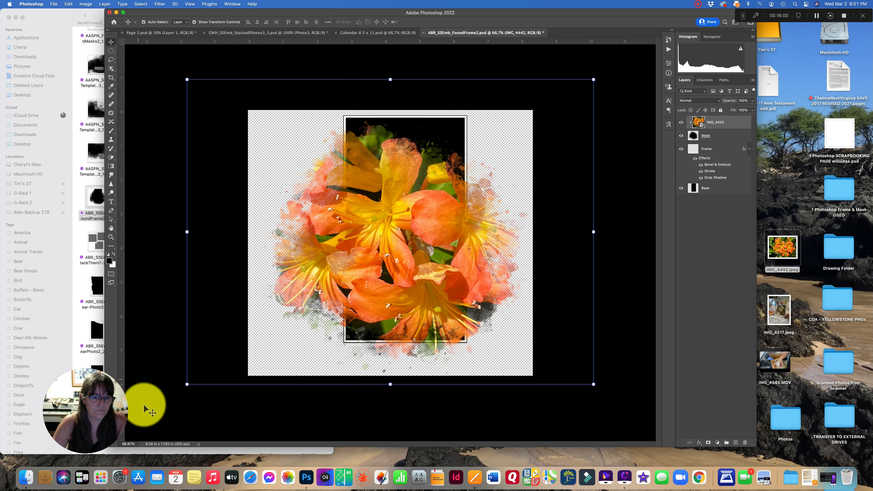
- Switch to Photos, find the IMG_4395 banana photo and export it to the desktop, then hide Photos
{"action": "left_click", "coordinate": [284, 466]}
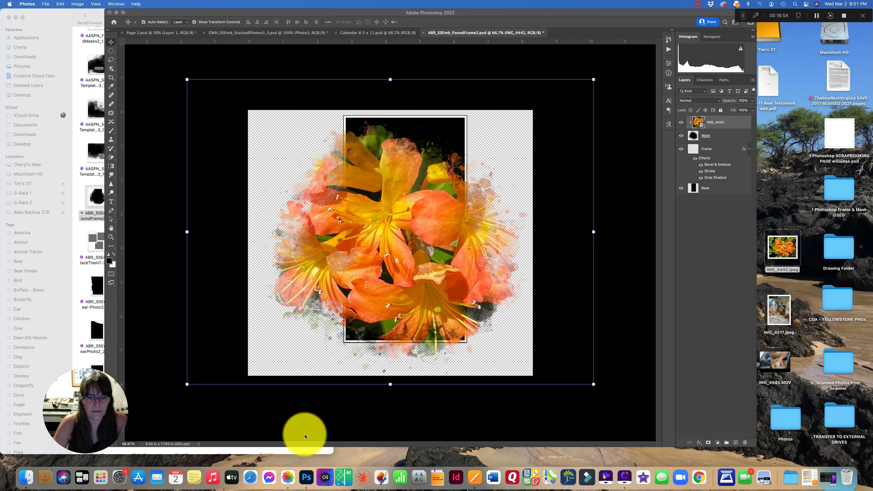
{"action": "scroll", "coordinate": [322, 318], "scroll_direction": "up", "scroll_amount": 3}
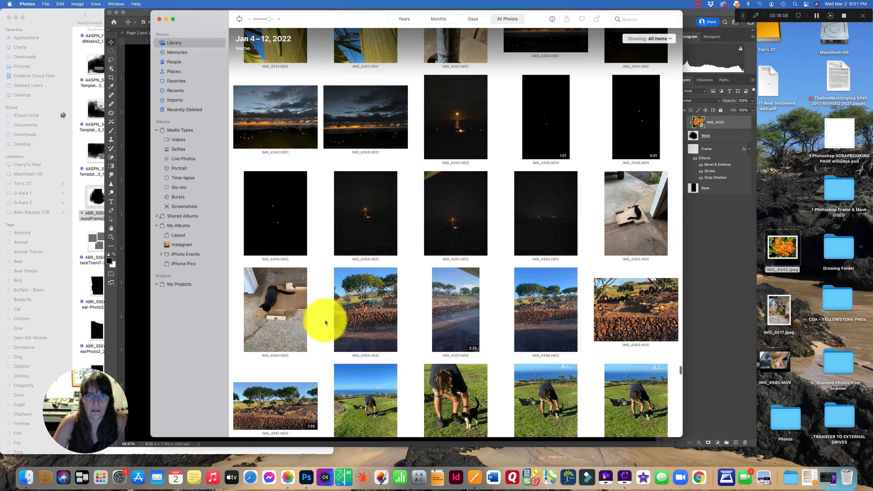
{"action": "scroll", "coordinate": [325, 320], "scroll_direction": "down", "scroll_amount": 5}
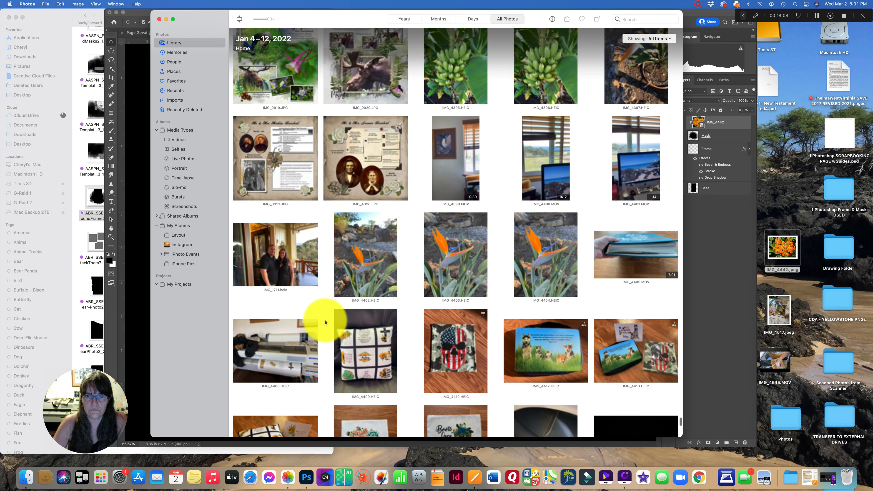
{"action": "scroll", "coordinate": [325, 320], "scroll_direction": "up", "scroll_amount": 5}
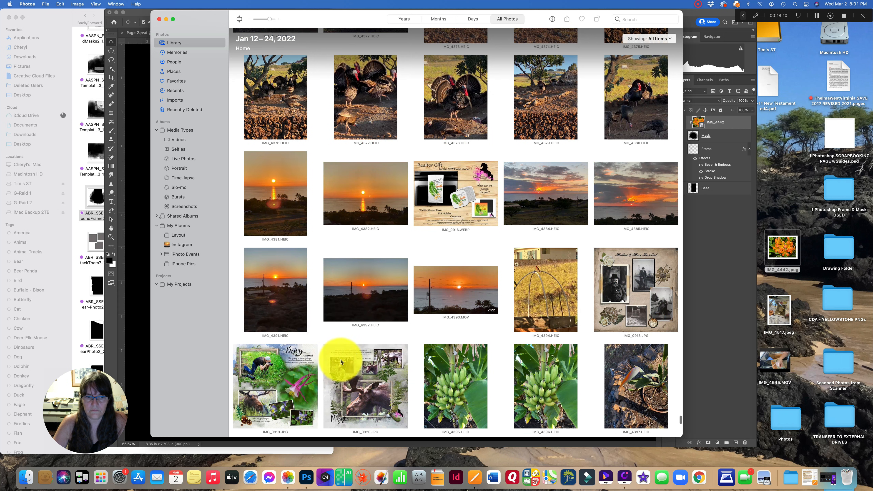
{"action": "left_click_drag", "start_coordinate": [442, 382], "coordinate": [765, 177]}
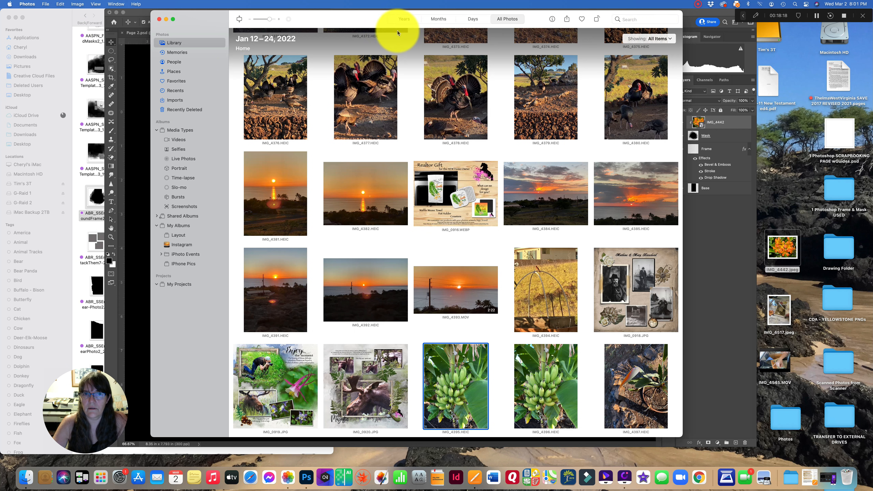
{"action": "left_click_drag", "start_coordinate": [367, 20], "coordinate": [305, 18]}
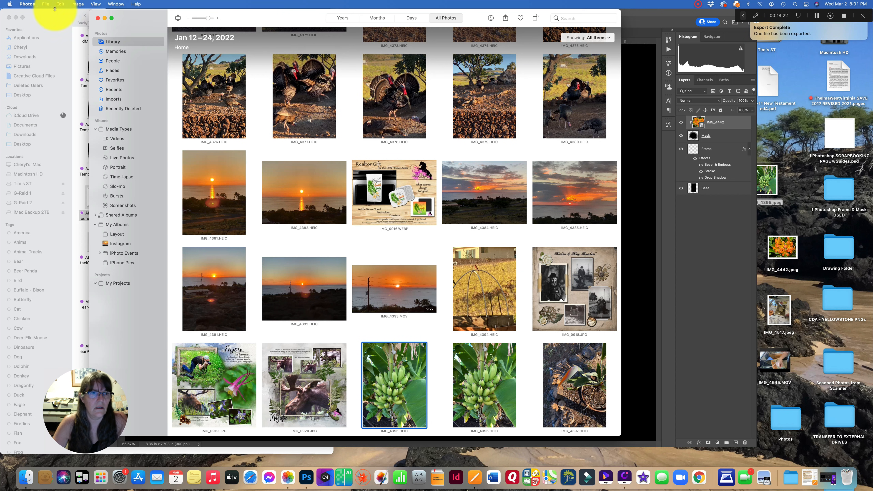
{"action": "left_click", "coordinate": [27, 4]}
{"action": "left_click", "coordinate": [55, 89]}
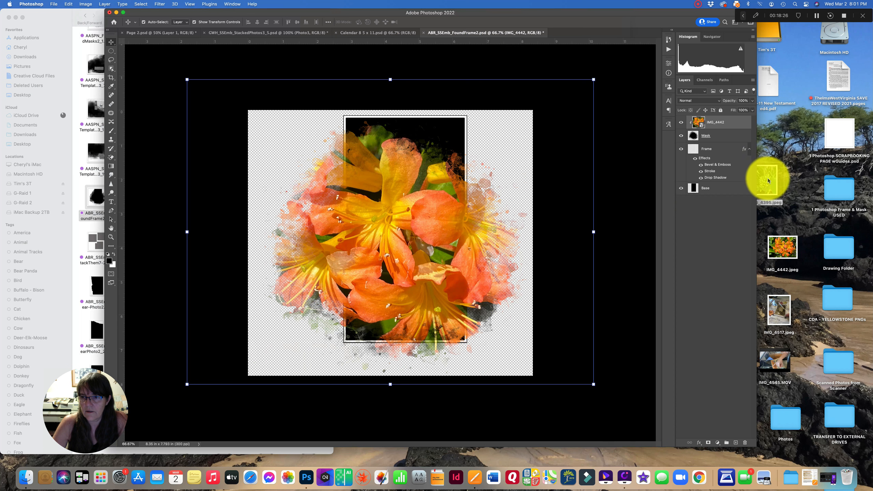
- Place the IMG_4395 banana photo, move its layer directly above Base and clip it to the Base layer
{"action": "left_click_drag", "start_coordinate": [767, 181], "coordinate": [419, 204]}
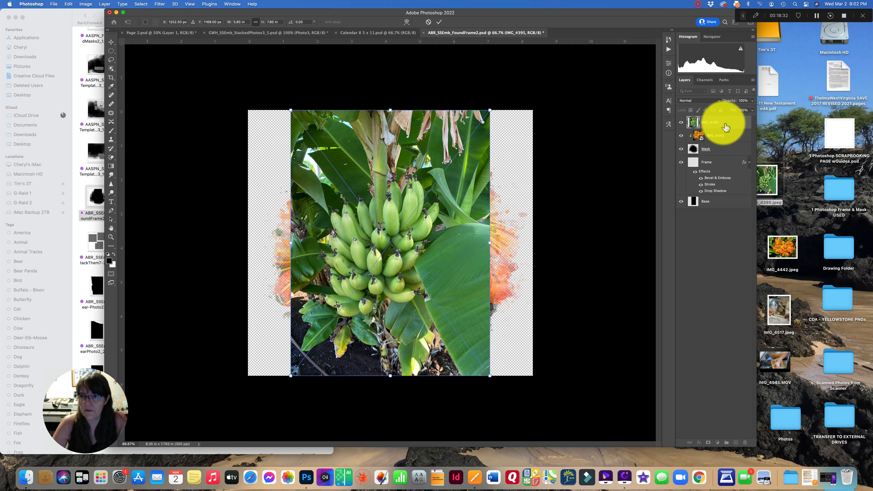
{"action": "left_click_drag", "start_coordinate": [721, 132], "coordinate": [703, 195]}
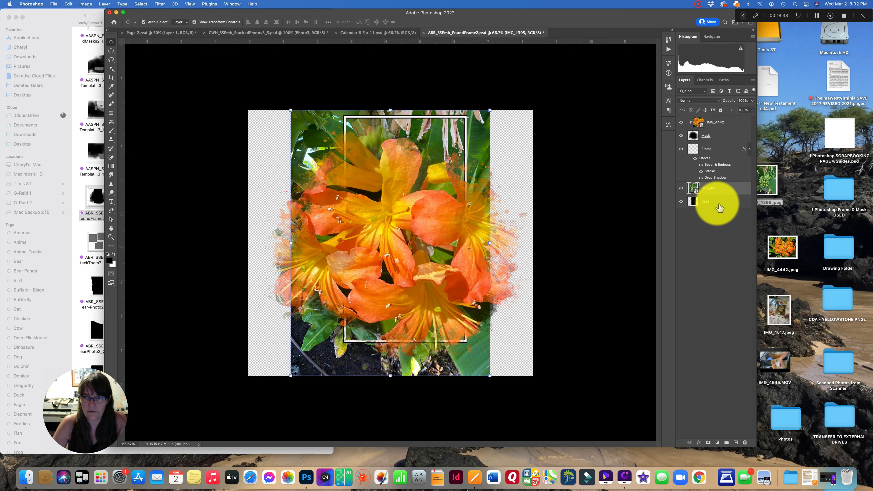
{"action": "right_click", "coordinate": [724, 188]}
{"action": "left_click", "coordinate": [740, 294]}
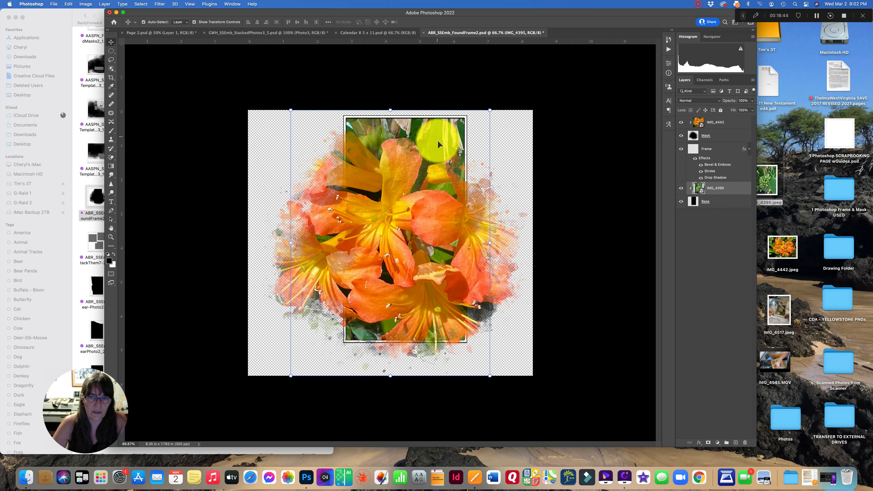
{"action": "left_click_drag", "start_coordinate": [438, 137], "coordinate": [444, 137]}
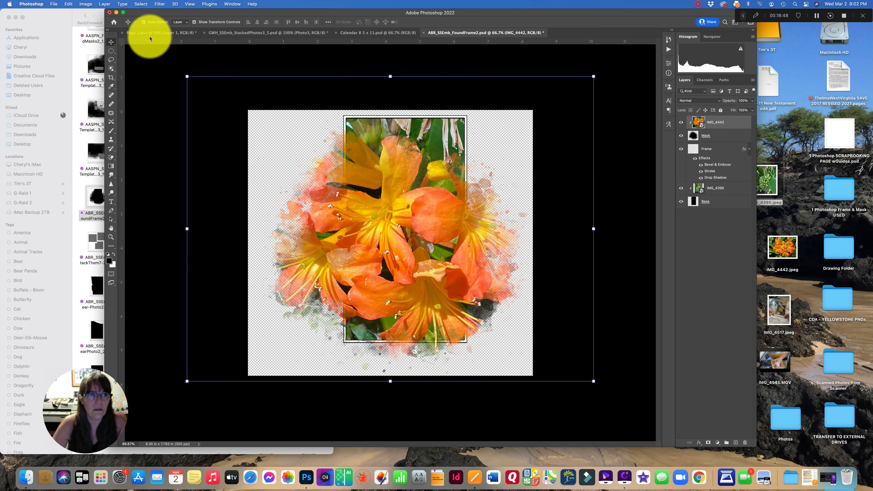
{"action": "left_click", "coordinate": [69, 4]}
{"action": "key", "text": "super+z"}
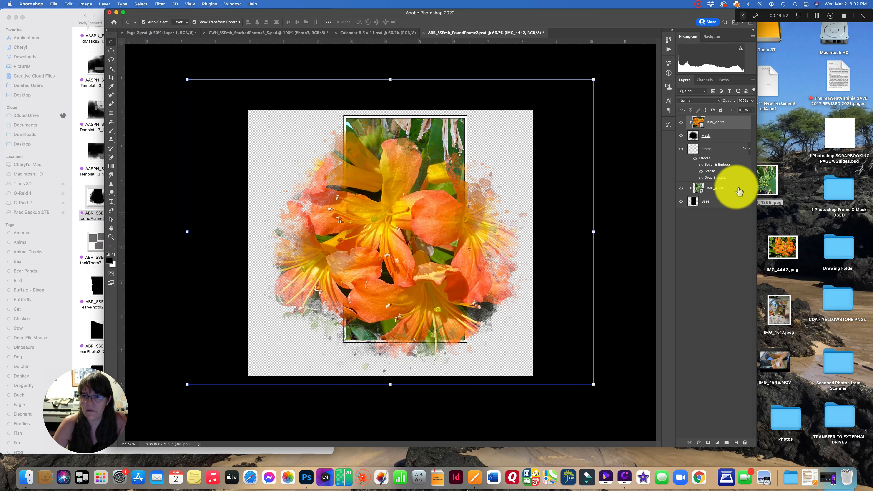
- Enlarge the IMG_4395 banana photo layer and commit the transform
{"action": "left_click", "coordinate": [731, 187]}
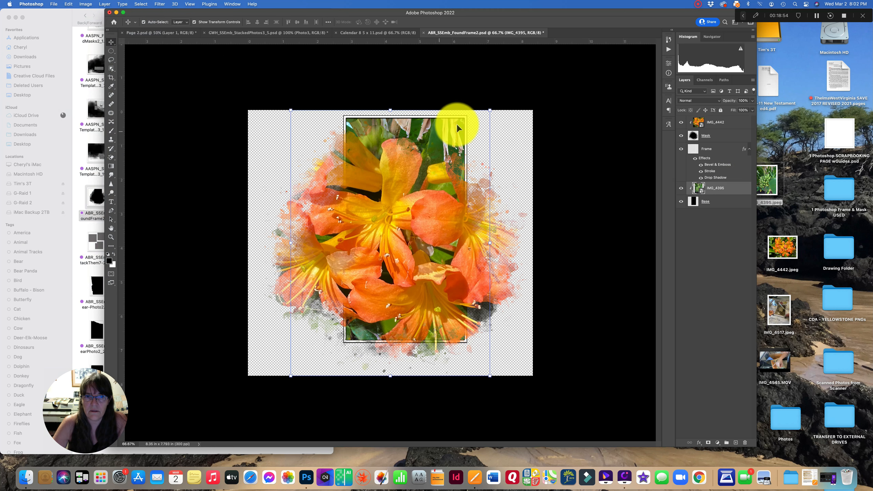
{"action": "left_click_drag", "start_coordinate": [490, 110], "coordinate": [552, 53]}
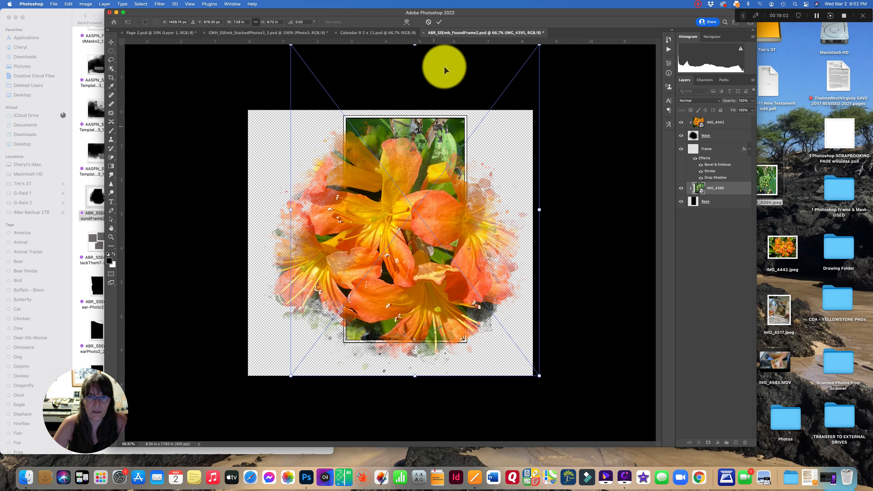
{"action": "left_click", "coordinate": [441, 22]}
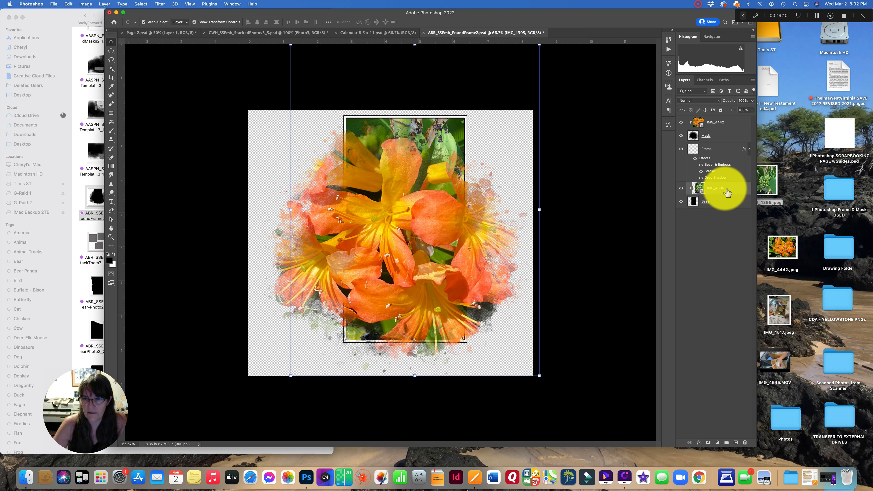
- Delete the IMG_4395 banana layer
{"action": "left_click", "coordinate": [746, 443]}
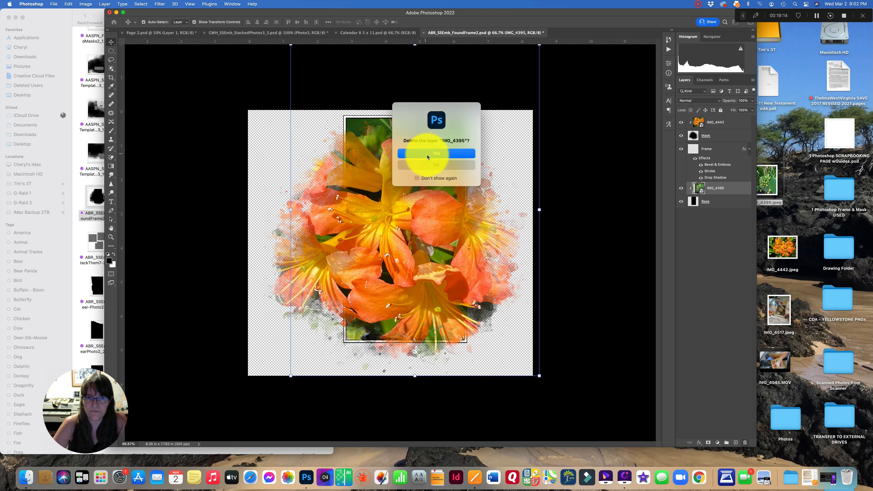
{"action": "left_click", "coordinate": [430, 148]}
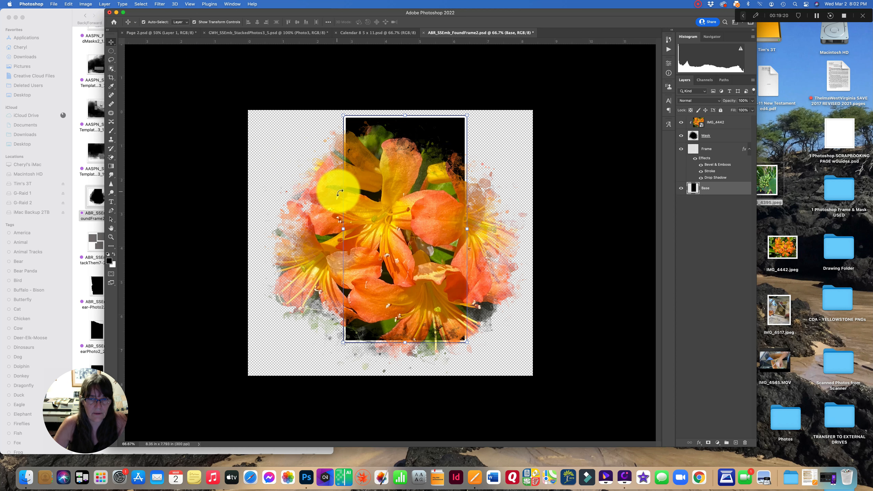
- Place the IMG_4442 flower photo above the Base layer and clip it to Base
{"action": "left_click", "coordinate": [69, 4]}
{"action": "left_click", "coordinate": [75, 64]}
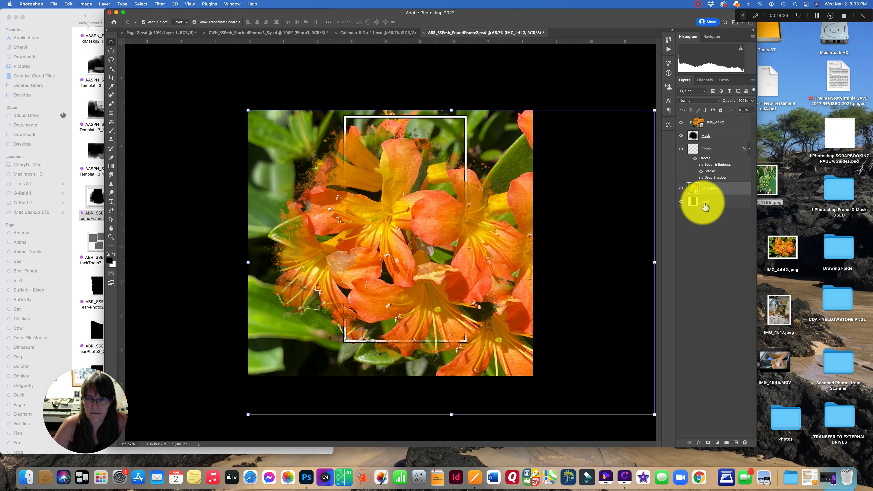
{"action": "right_click", "coordinate": [724, 188]}
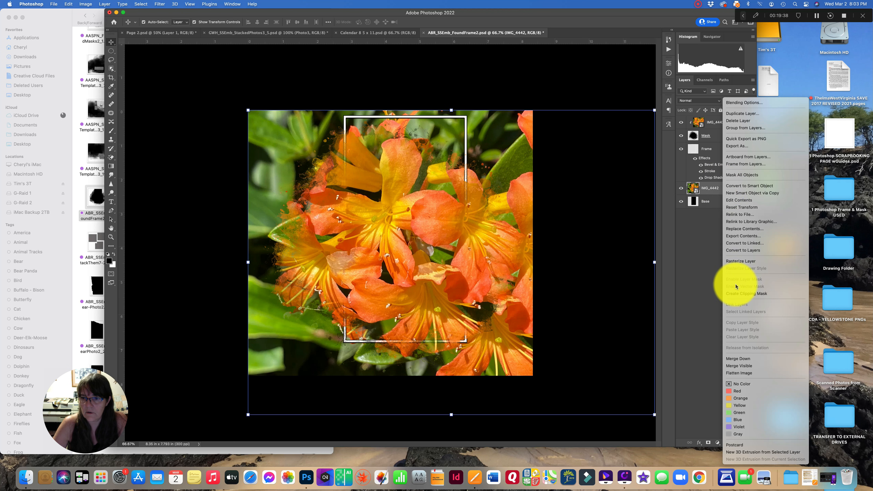
{"action": "left_click", "coordinate": [736, 294]}
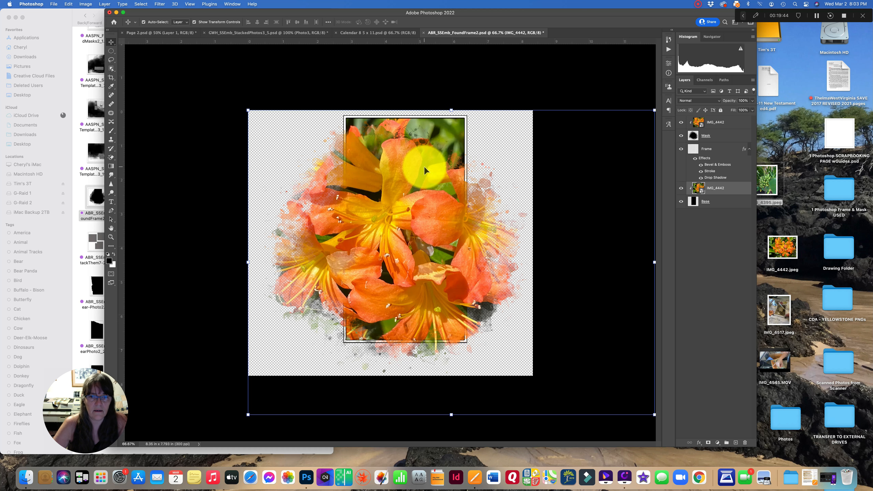
- Adjust the Frame layer's Drop Shadow angle and distance in its layer style
{"action": "left_click", "coordinate": [722, 149]}
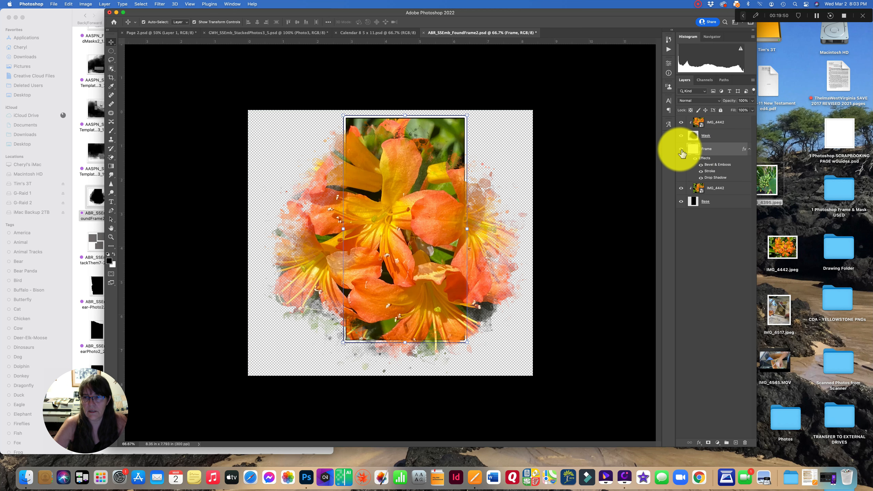
{"action": "double_click", "coordinate": [720, 149]}
{"action": "left_click", "coordinate": [585, 215]}
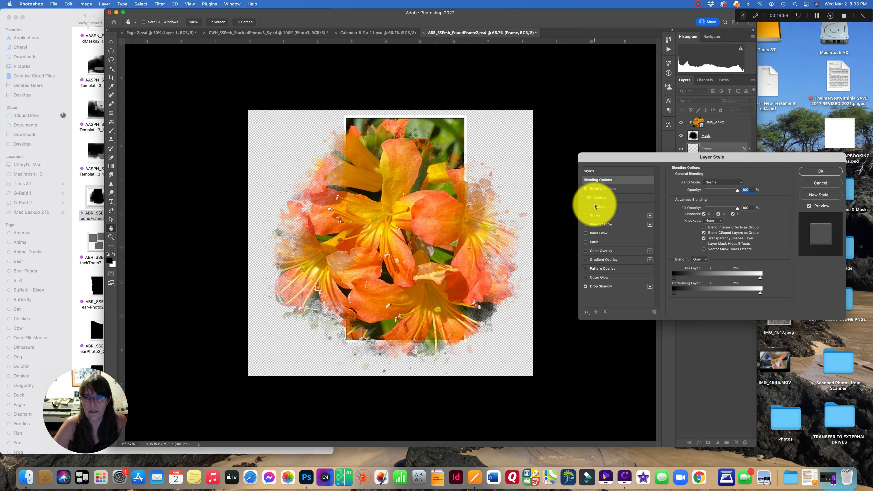
{"action": "left_click", "coordinate": [615, 288]}
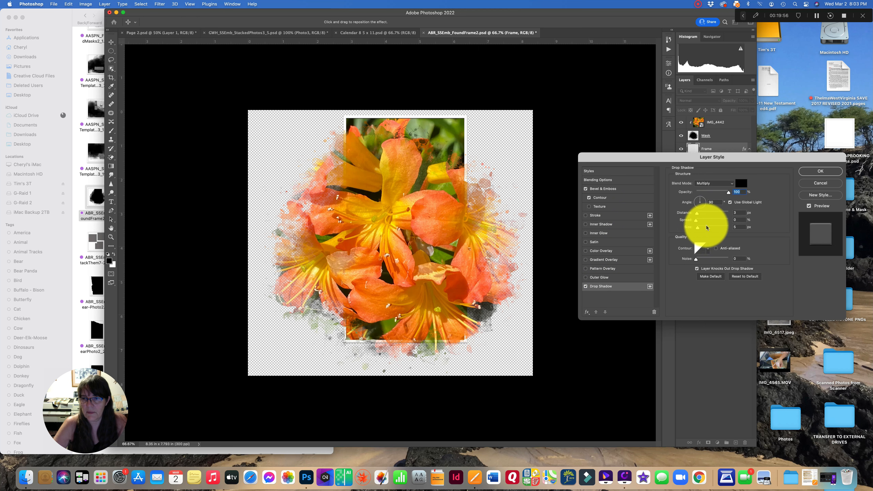
{"action": "left_click", "coordinate": [696, 199]}
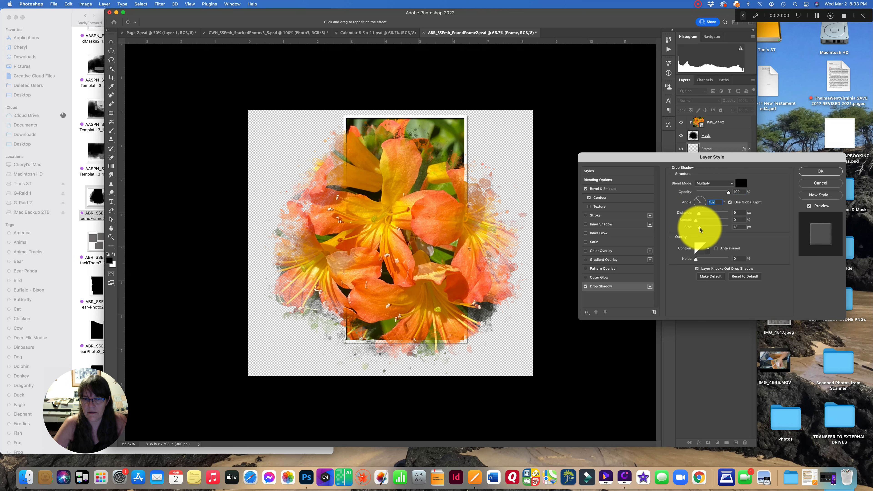
{"action": "left_click_drag", "start_coordinate": [699, 213], "coordinate": [703, 215]}
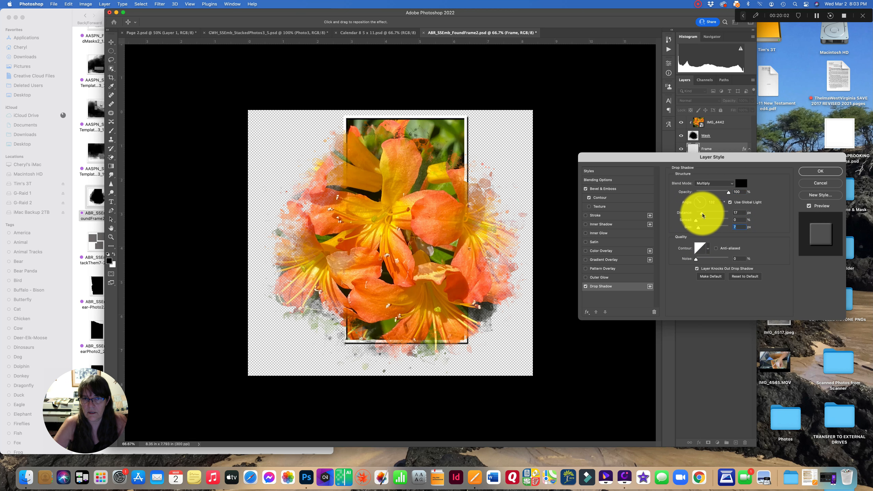
{"action": "left_click", "coordinate": [815, 171]}
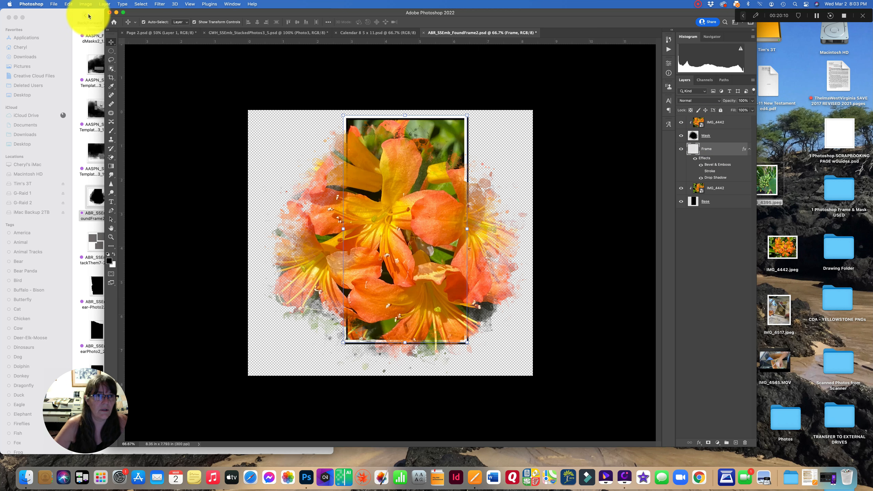
- Merge the visible layers and drag the framed flower into the Page 2 document, placing it lower right
{"action": "left_click", "coordinate": [103, 4]}
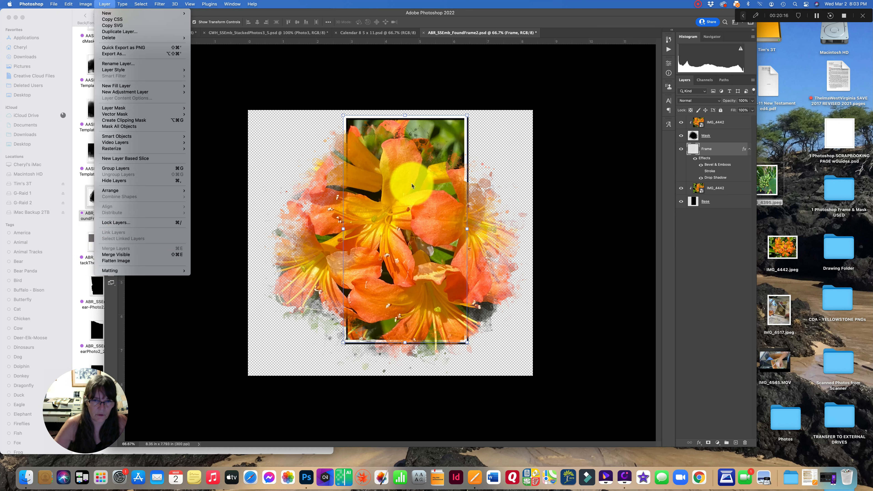
{"action": "left_click", "coordinate": [133, 255]}
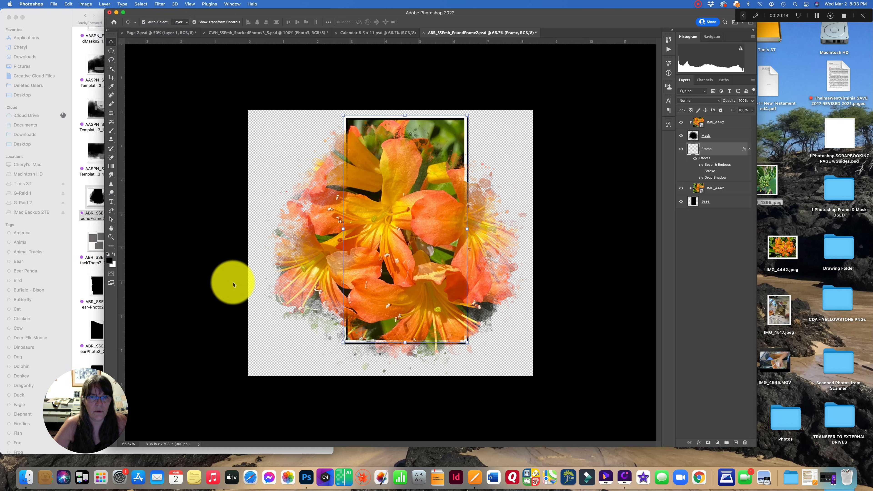
{"action": "left_click_drag", "start_coordinate": [408, 234], "coordinate": [447, 291]}
{"action": "left_click_drag", "start_coordinate": [310, 312], "coordinate": [278, 312]}
{"action": "mouse_move", "coordinate": [440, 307]}
{"action": "left_mouse_down"}
{"action": "mouse_move", "coordinate": [419, 309]}
{"action": "mouse_move", "coordinate": [430, 309]}
{"action": "left_mouse_up"}
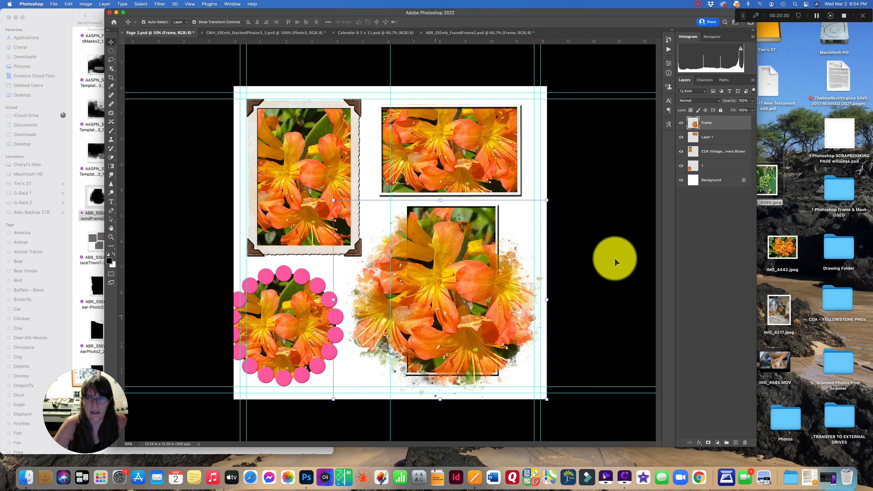
- Enable Contour in the Frame layer's Bevel & Emboss style
{"action": "double_click", "coordinate": [720, 128]}
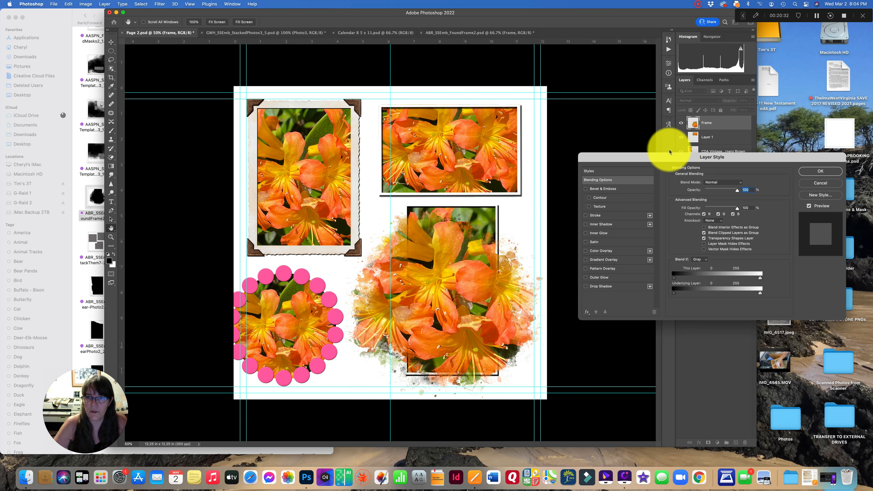
{"action": "left_click", "coordinate": [601, 198]}
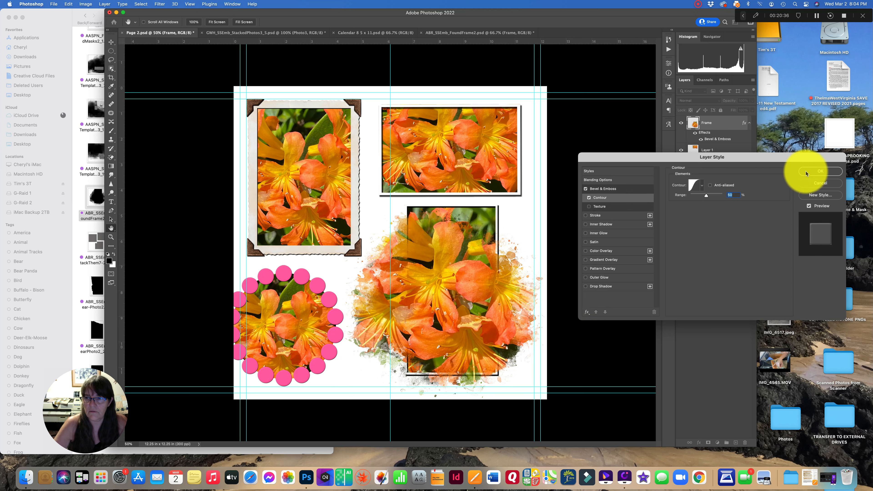
{"action": "left_click", "coordinate": [820, 171]}
- Reposition the splatter flower frame and the pink scalloped circle frame on the page
{"action": "key", "text": "v"}
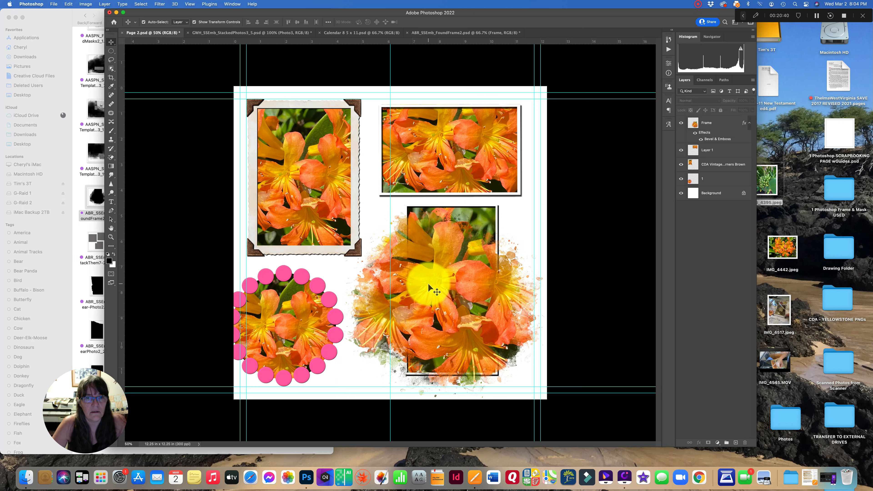
{"action": "mouse_move", "coordinate": [463, 282]}
{"action": "left_mouse_down"}
{"action": "mouse_move", "coordinate": [458, 273]}
{"action": "mouse_move", "coordinate": [469, 274]}
{"action": "left_mouse_up"}
{"action": "left_click_drag", "start_coordinate": [302, 312], "coordinate": [329, 316]}
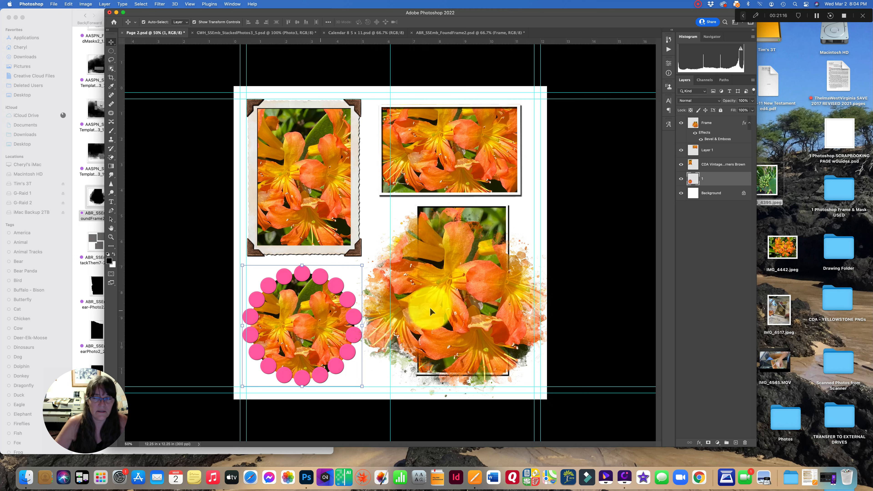
{"action": "left_click", "coordinate": [505, 282]}
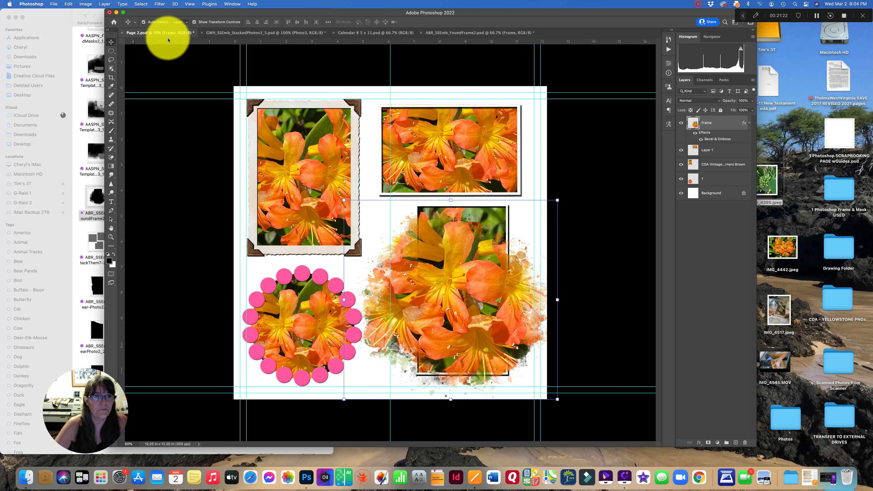
- Delete all four photo frame layers from Page 2, leaving only the Background
{"action": "left_click", "coordinate": [312, 175]}
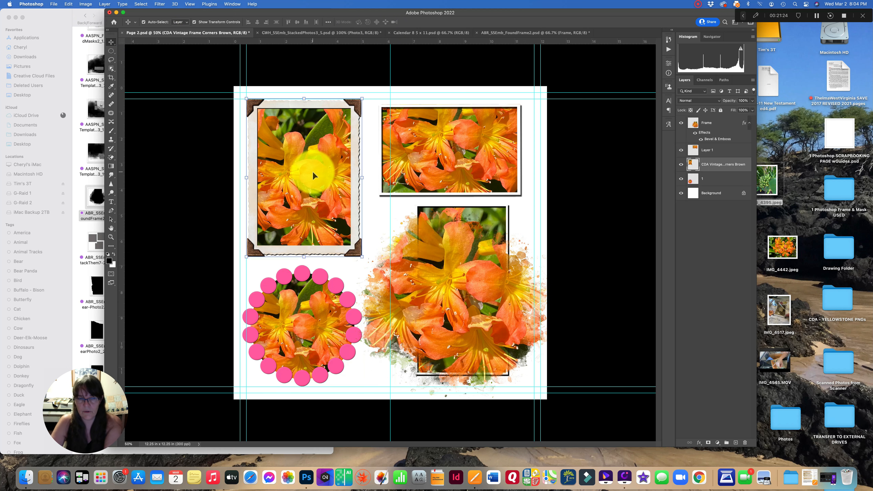
{"action": "key", "text": "Delete"}
{"action": "left_click", "coordinate": [446, 187]}
{"action": "key", "text": "Delete"}
{"action": "left_click", "coordinate": [452, 244]}
{"action": "key", "text": "Delete"}
{"action": "left_click", "coordinate": [296, 302]}
{"action": "key", "text": "Delete"}
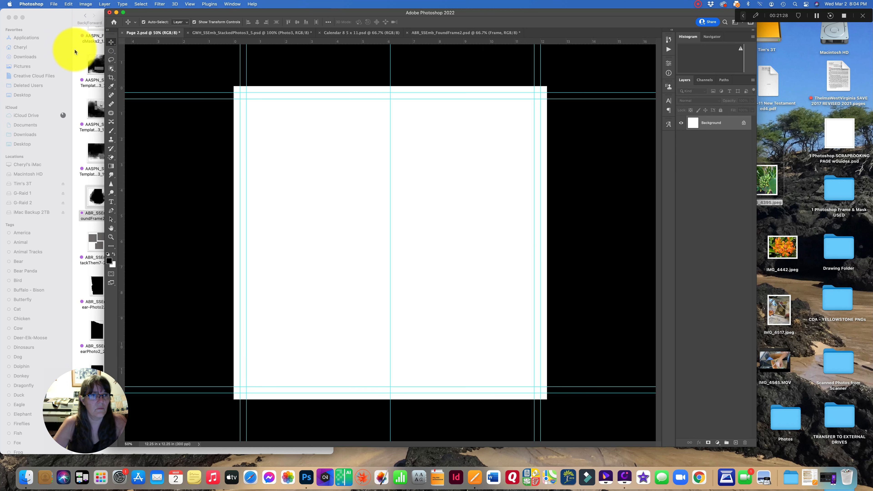
- Drag the pink scalloped circle frame file from Finder's Frame tag onto the page
{"action": "scroll", "coordinate": [47, 167], "scroll_direction": "down", "scroll_amount": 15}
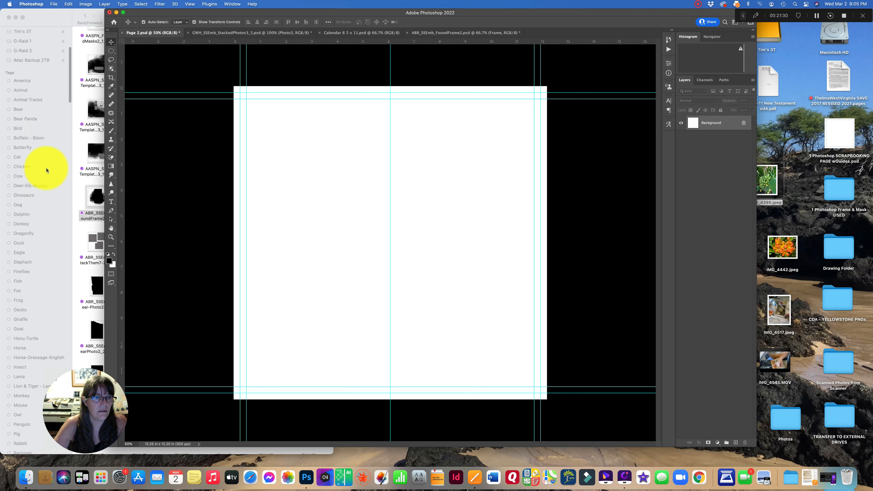
{"action": "scroll", "coordinate": [46, 167], "scroll_direction": "down", "scroll_amount": 20}
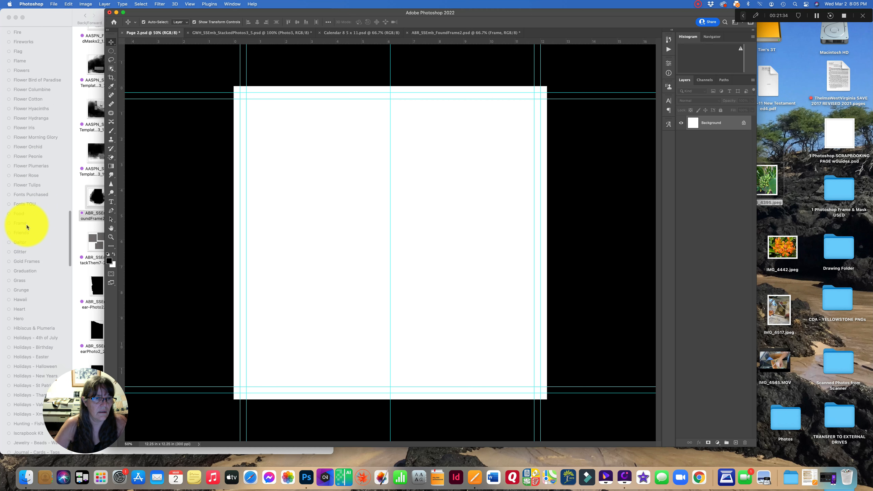
{"action": "left_click", "coordinate": [25, 228]}
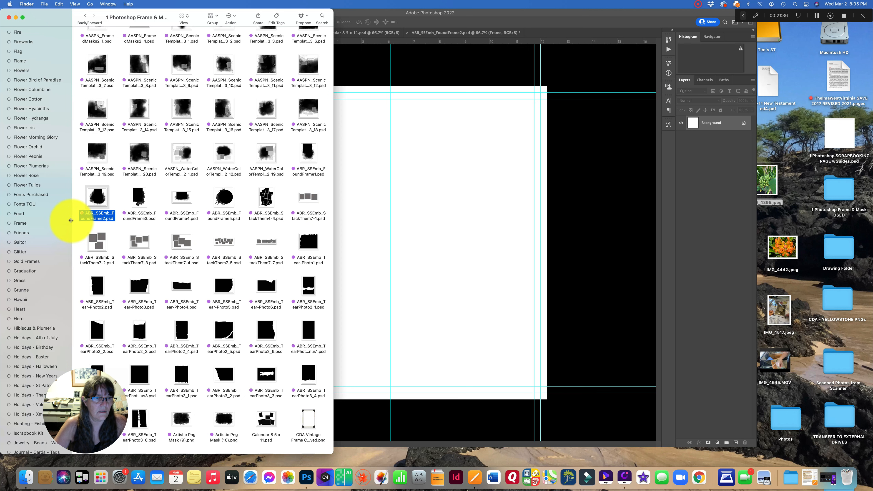
{"action": "left_click", "coordinate": [35, 224]}
{"action": "left_click_drag", "start_coordinate": [116, 331], "coordinate": [434, 247]}
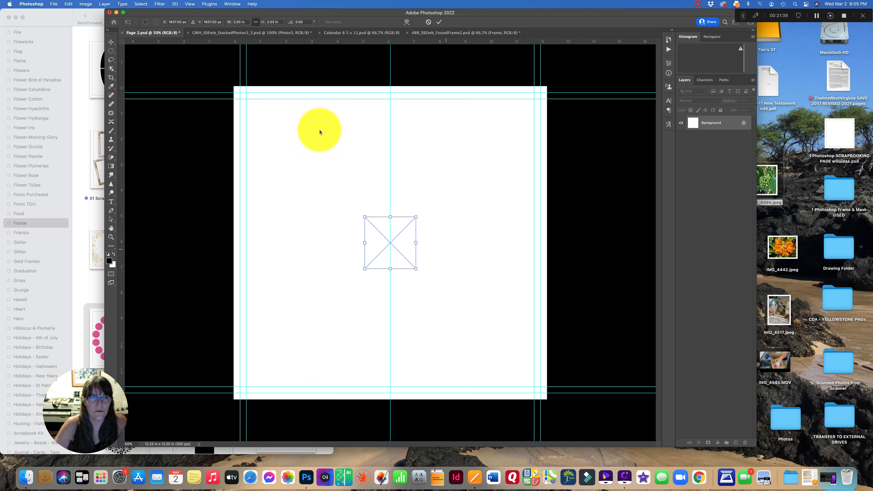
{"action": "left_click", "coordinate": [8, 18]}
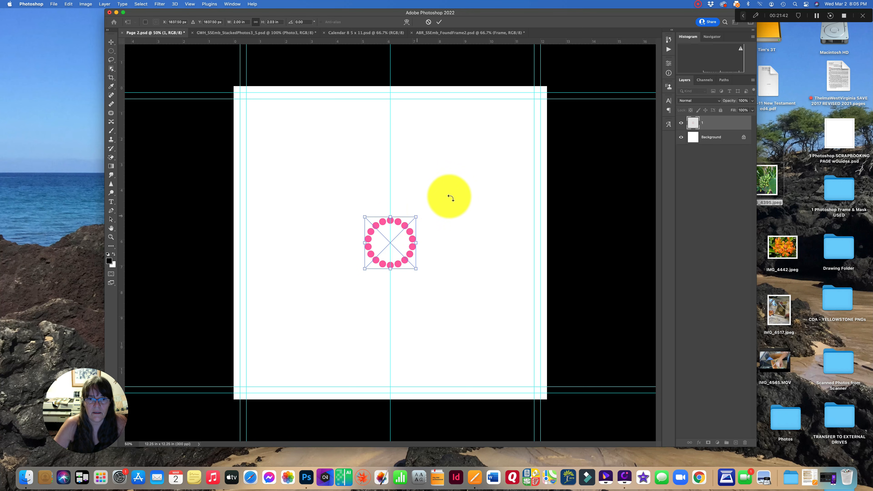
- Enlarge the pink circle frame and commit the transform
{"action": "left_click_drag", "start_coordinate": [416, 217], "coordinate": [540, 128]}
{"action": "left_click_drag", "start_coordinate": [433, 127], "coordinate": [396, 178]}
{"action": "left_click", "coordinate": [439, 22]}
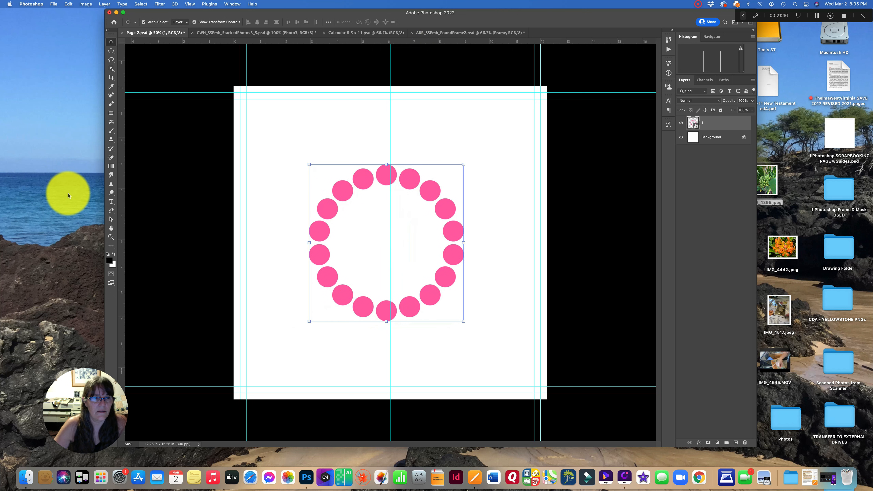
- On a new layer, fill a circular selection inside the pink frame with black
{"action": "left_click", "coordinate": [111, 51]}
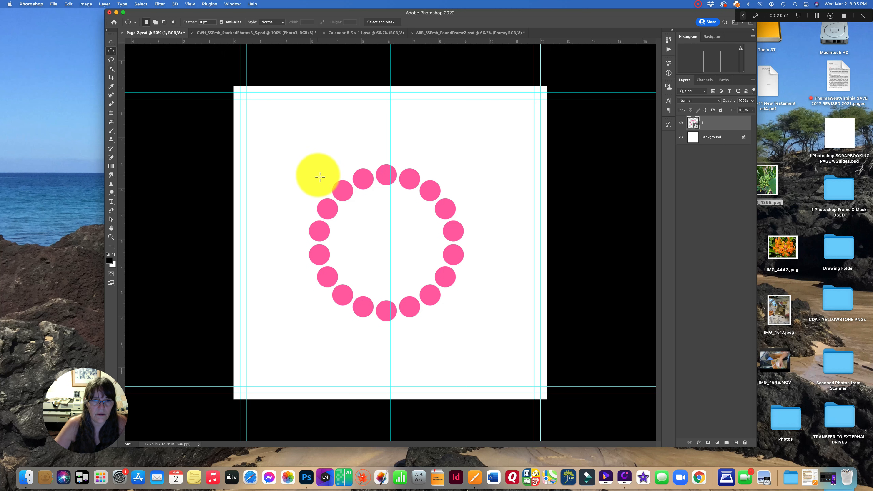
{"action": "left_click_drag", "start_coordinate": [320, 177], "coordinate": [456, 315]}
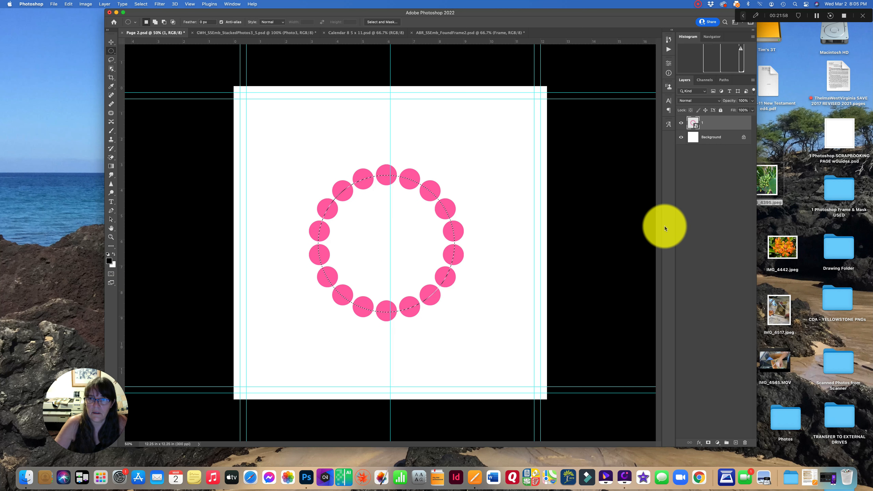
{"action": "left_click", "coordinate": [736, 443]}
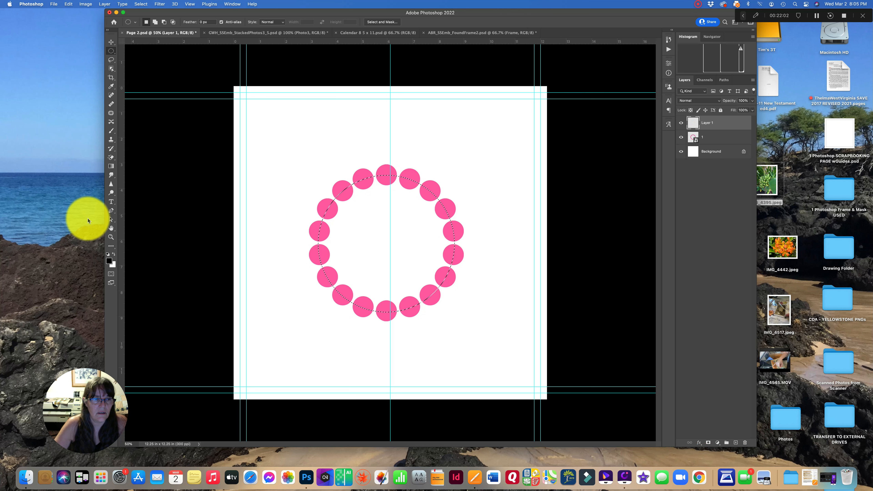
{"action": "left_click", "coordinate": [110, 246]}
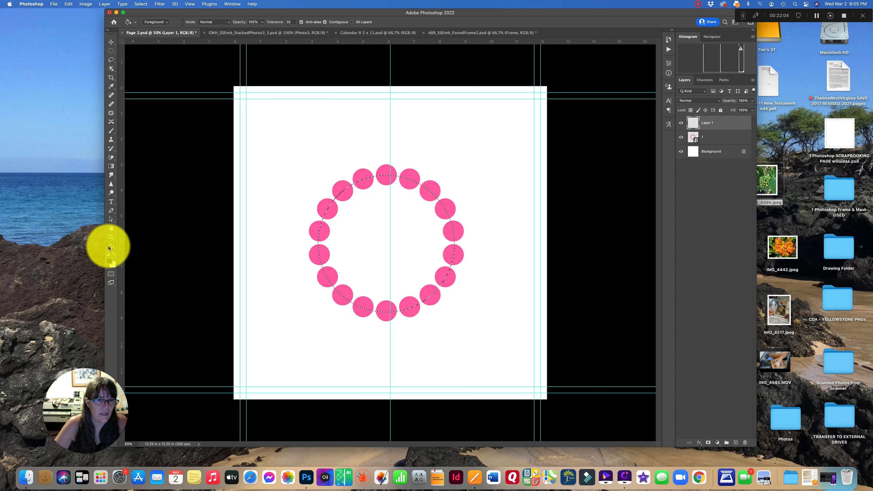
{"action": "left_click", "coordinate": [382, 232]}
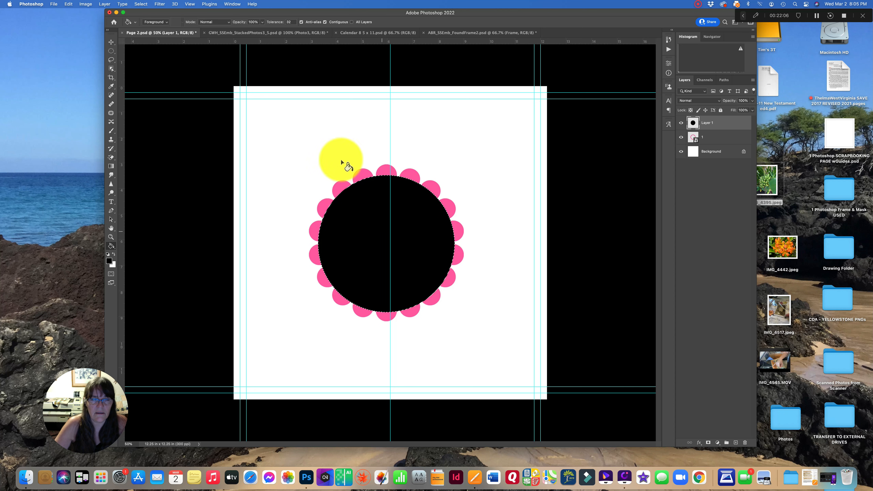
- Move the black circle layer beneath the pink frame layer and hide the Background layer
{"action": "left_click", "coordinate": [111, 42]}
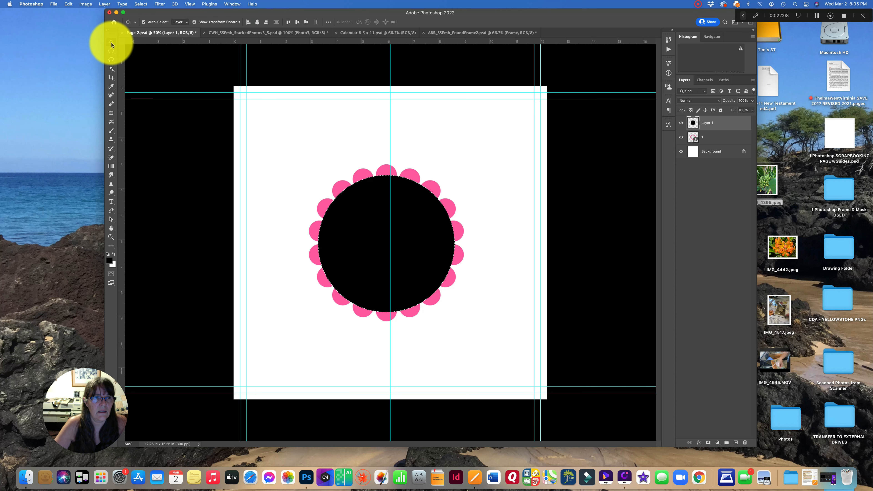
{"action": "left_click_drag", "start_coordinate": [730, 126], "coordinate": [729, 141]}
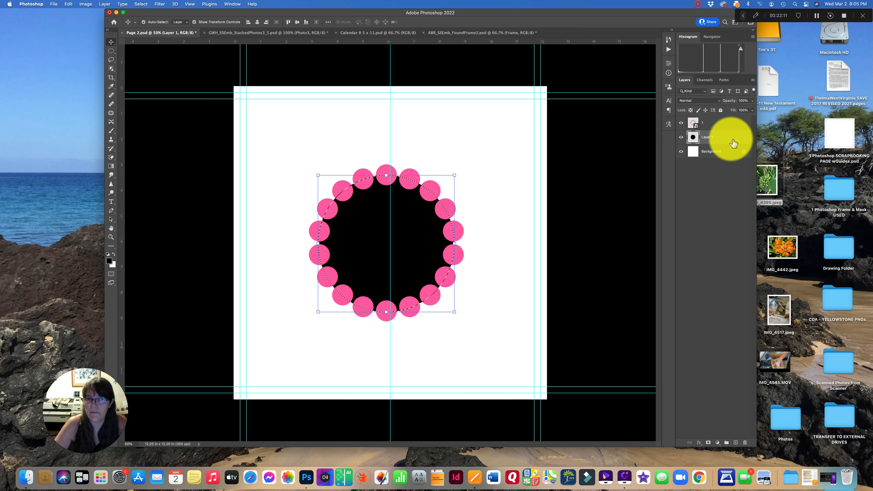
{"action": "left_click", "coordinate": [680, 152]}
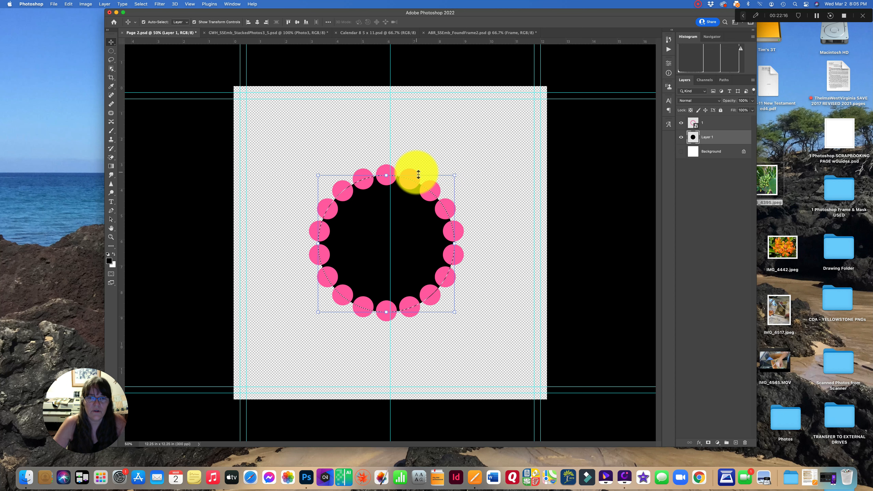
- Save the document as Pink Frame with Clipping Mask.psd in Photoshop format
{"action": "left_click", "coordinate": [54, 4]}
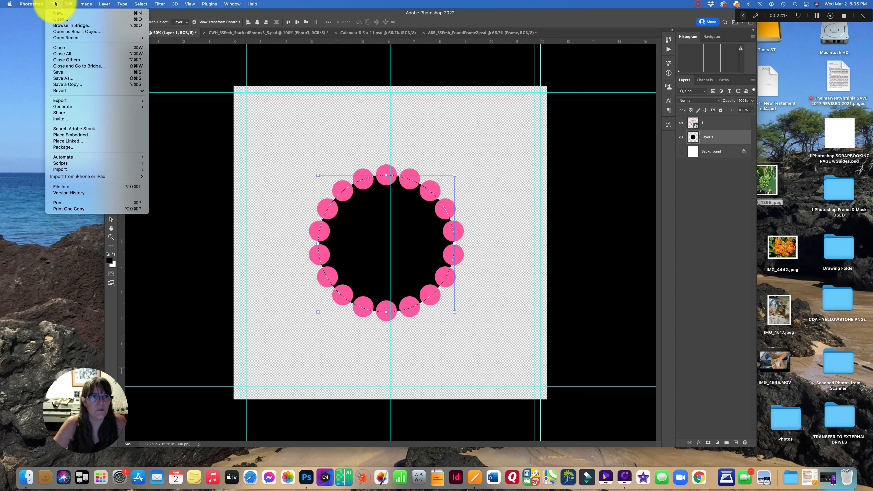
{"action": "left_click", "coordinate": [74, 78]}
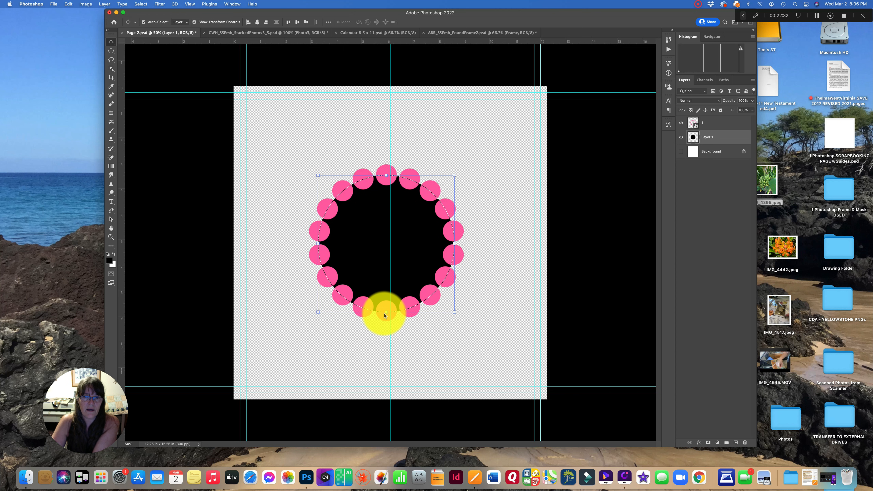
{"action": "key", "text": "super+shift+s"}
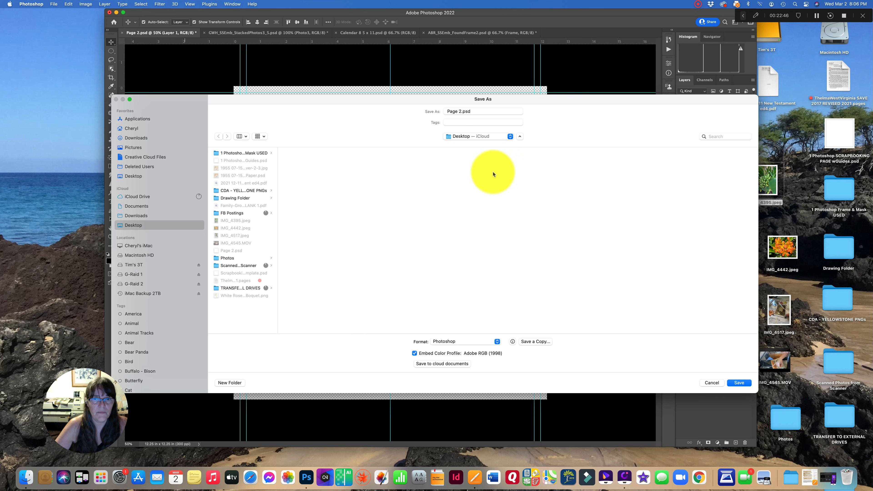
{"action": "left_click", "coordinate": [461, 111]}
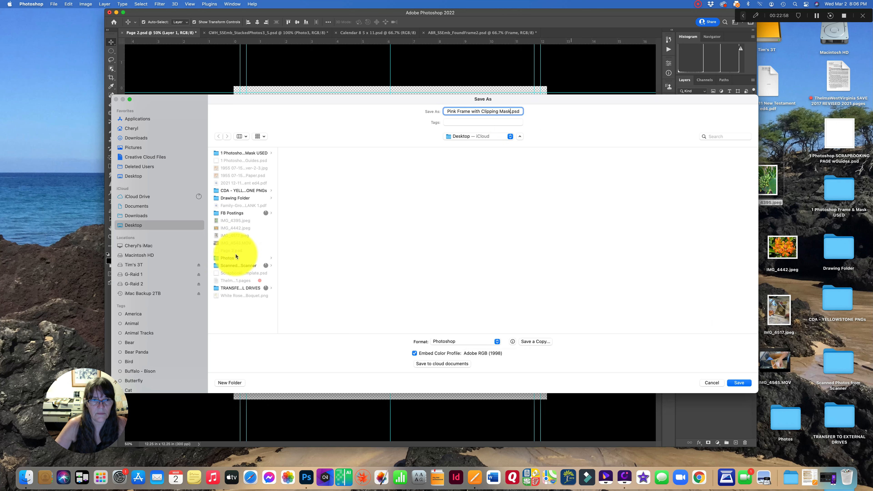
{"action": "left_click", "coordinate": [740, 383]}
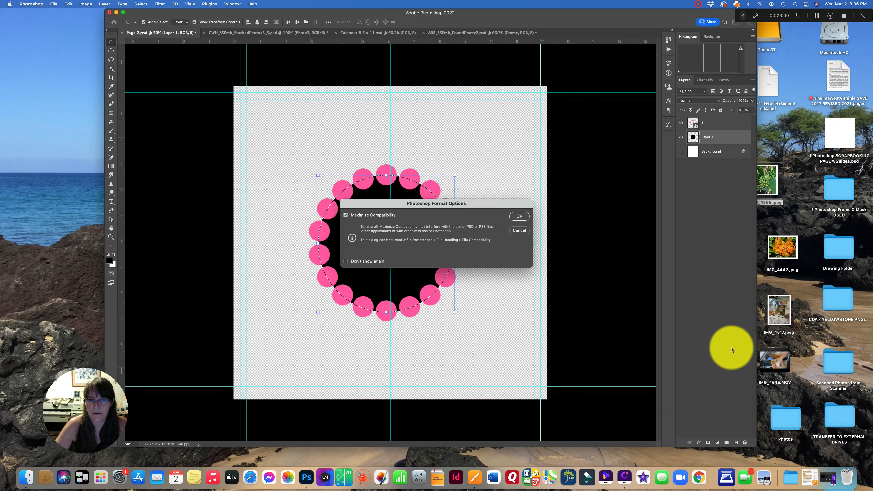
{"action": "left_click", "coordinate": [520, 216]}
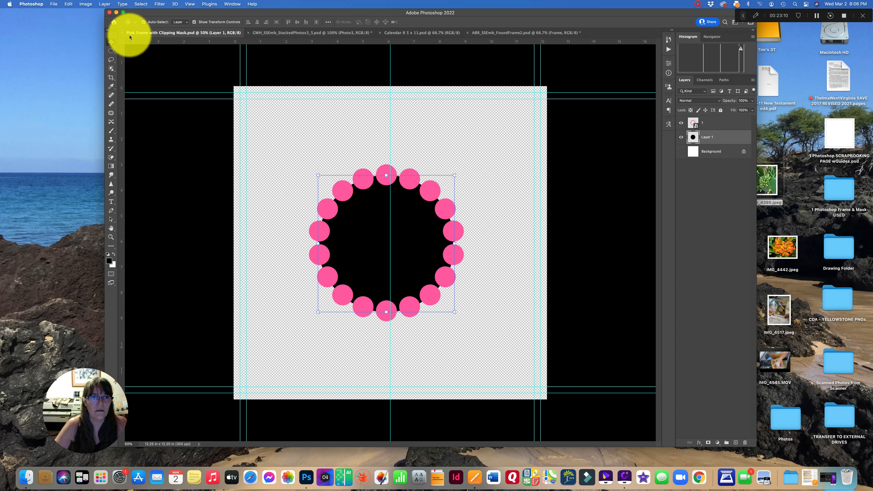
- Close the document and reopen Pink Frame with Clipping Mask.psd from the Desktop
{"action": "left_click", "coordinate": [123, 33]}
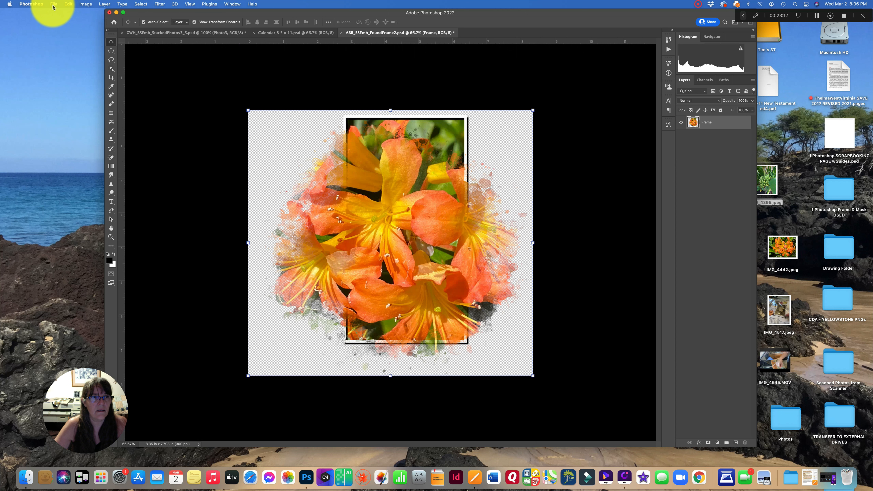
{"action": "left_click", "coordinate": [54, 4]}
{"action": "left_click", "coordinate": [62, 19]}
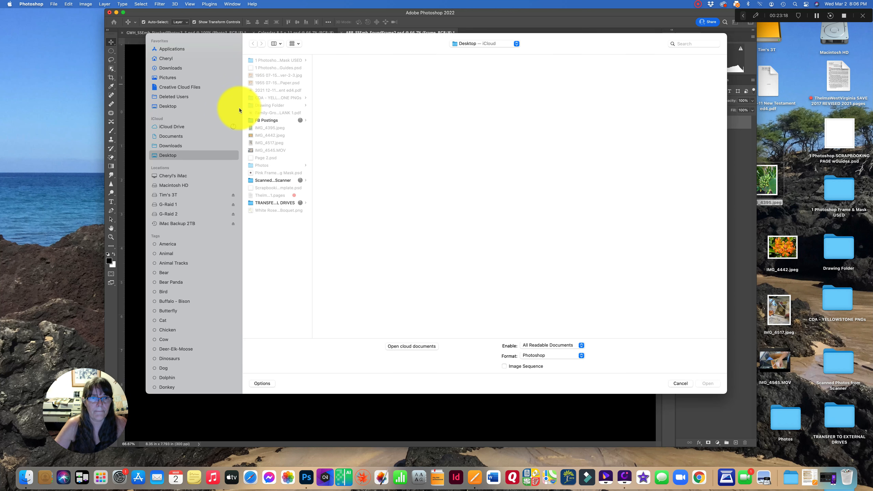
{"action": "left_click_drag", "start_coordinate": [311, 148], "coordinate": [386, 148]}
{"action": "left_click", "coordinate": [282, 172]}
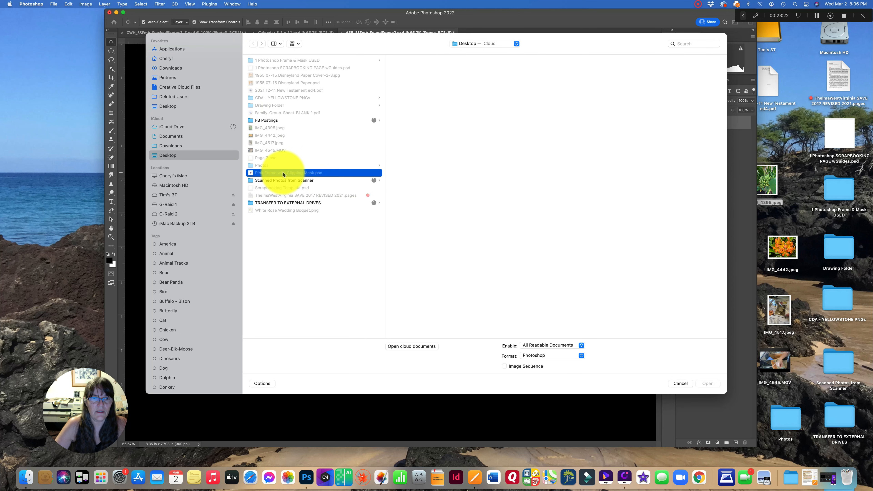
{"action": "left_click", "coordinate": [708, 383]}
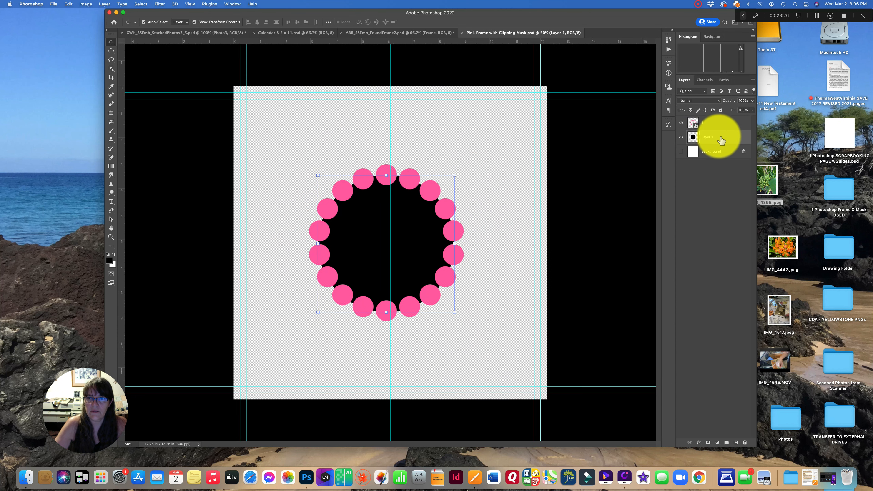
- Drag the IMG_4442 flower photo onto the page and clip it to the black circle layer
{"action": "left_click_drag", "start_coordinate": [780, 246], "coordinate": [381, 268]}
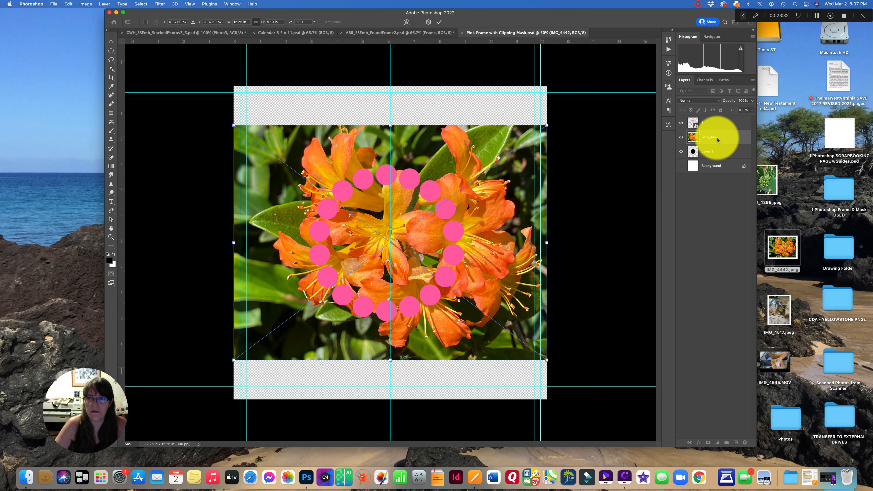
{"action": "right_click", "coordinate": [714, 154]}
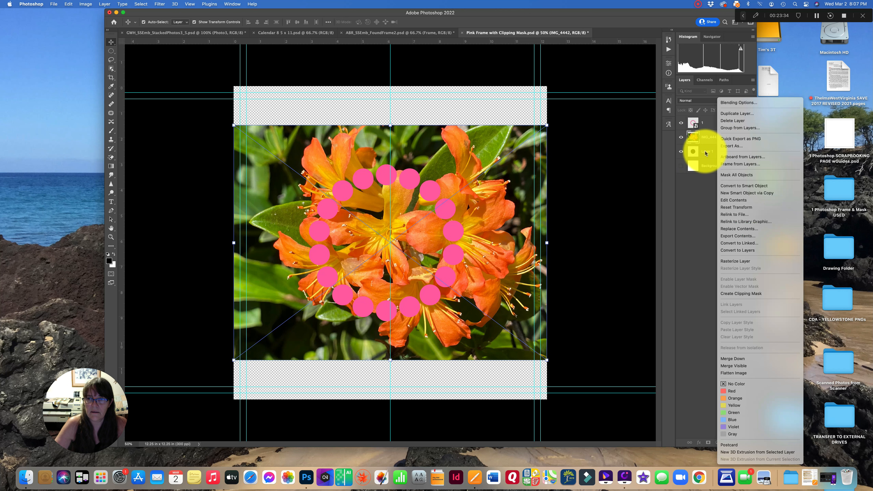
{"action": "left_click", "coordinate": [732, 294]}
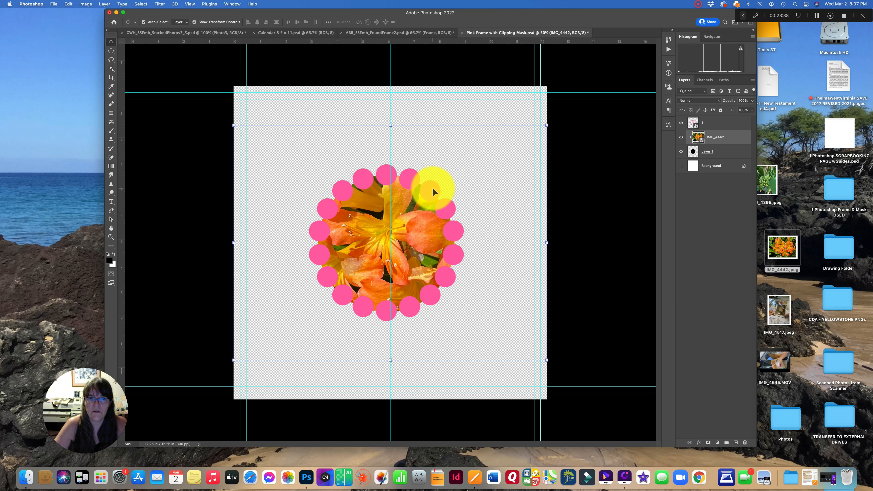
- Apply Bevel & Emboss with Contour and a Drop Shadow layer style to the pink frame layer
{"action": "left_click", "coordinate": [449, 207]}
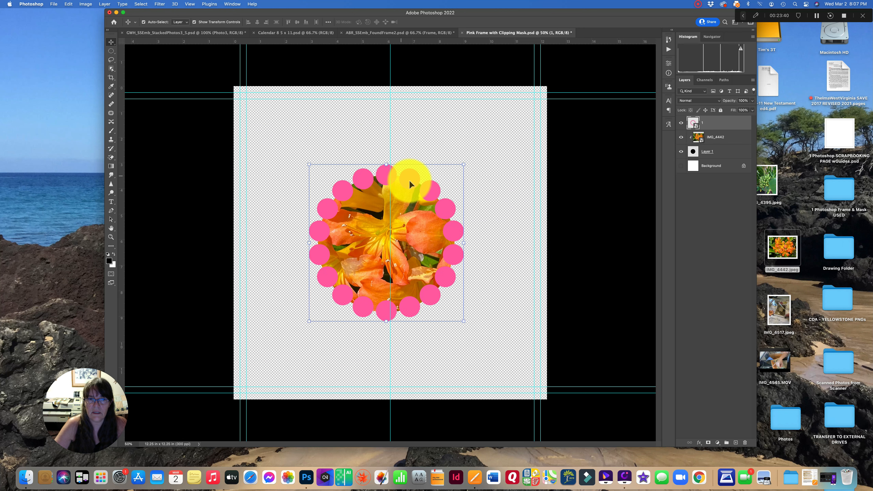
{"action": "key", "text": "super+plus"}
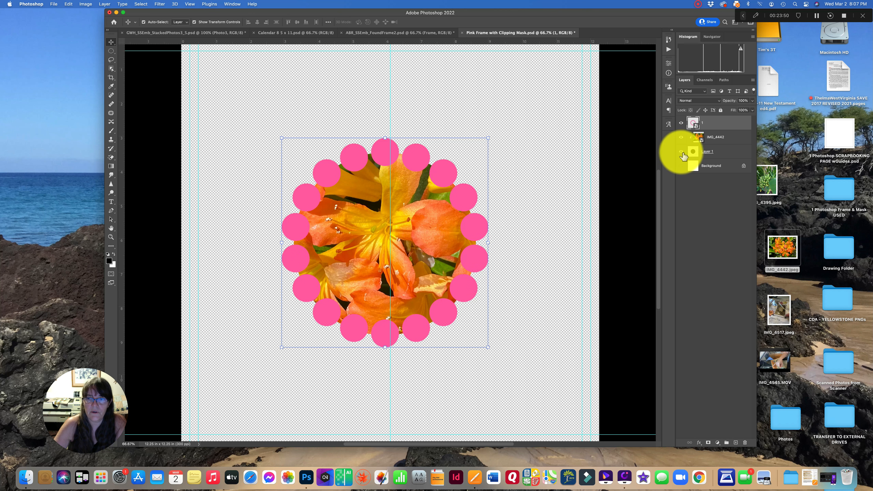
{"action": "double_click", "coordinate": [722, 126]}
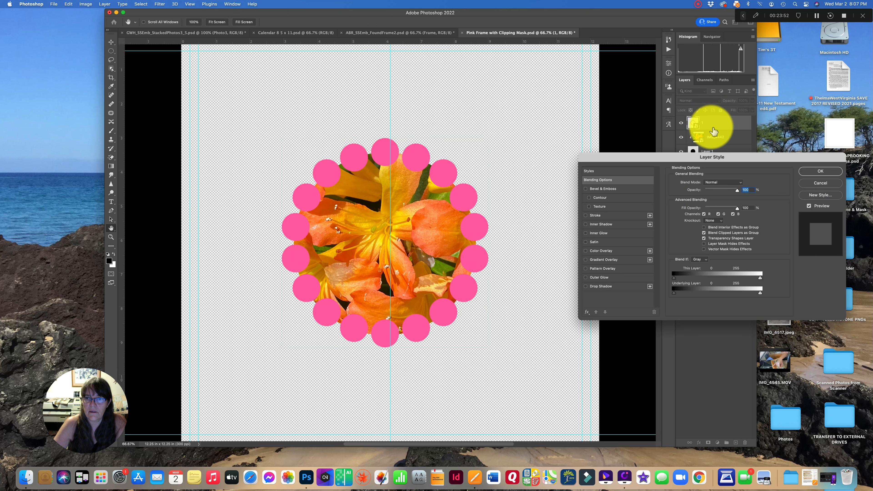
{"action": "left_click", "coordinate": [608, 198]}
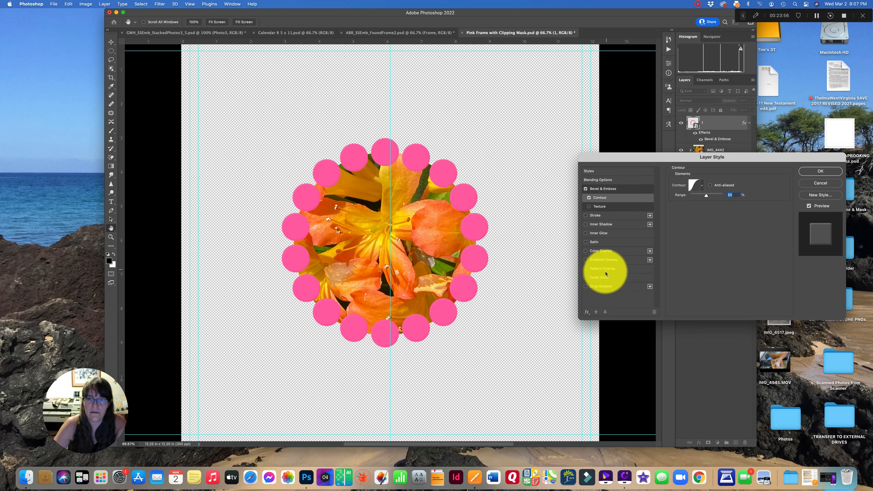
{"action": "left_click", "coordinate": [594, 288]}
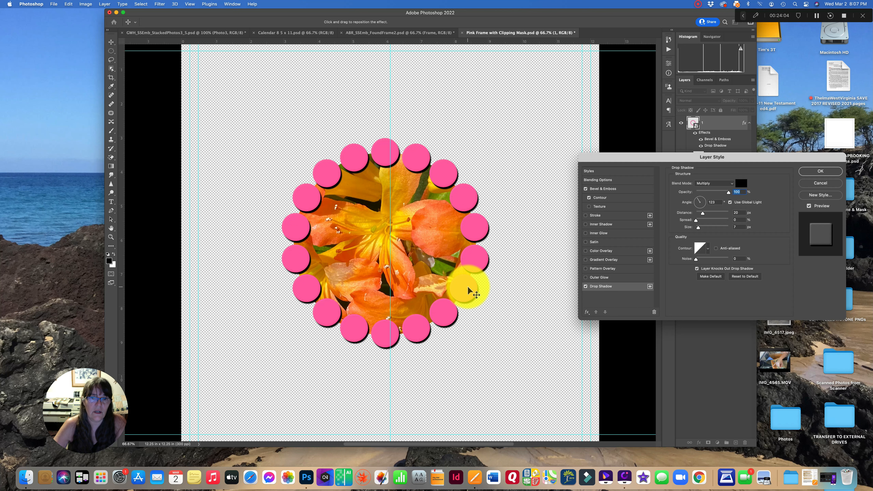
{"action": "scroll", "coordinate": [468, 285], "scroll_direction": "left", "scroll_amount": 1}
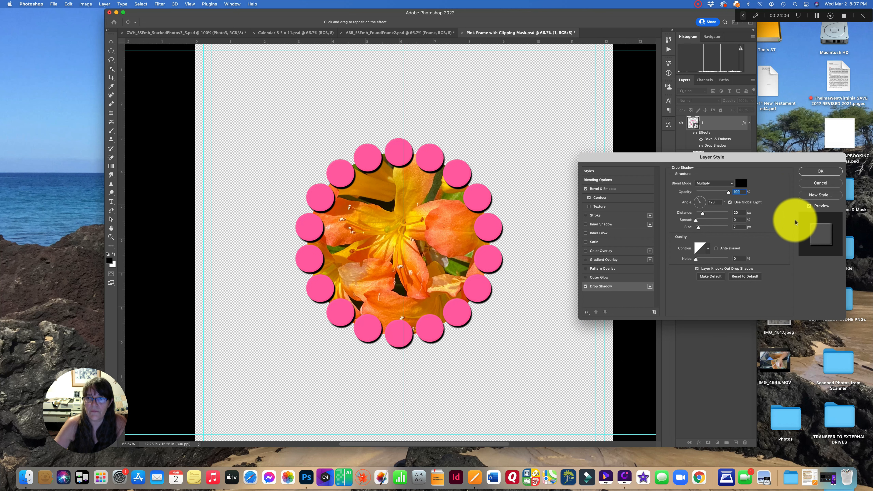
{"action": "left_click", "coordinate": [811, 172]}
{"action": "left_click", "coordinate": [565, 266]}
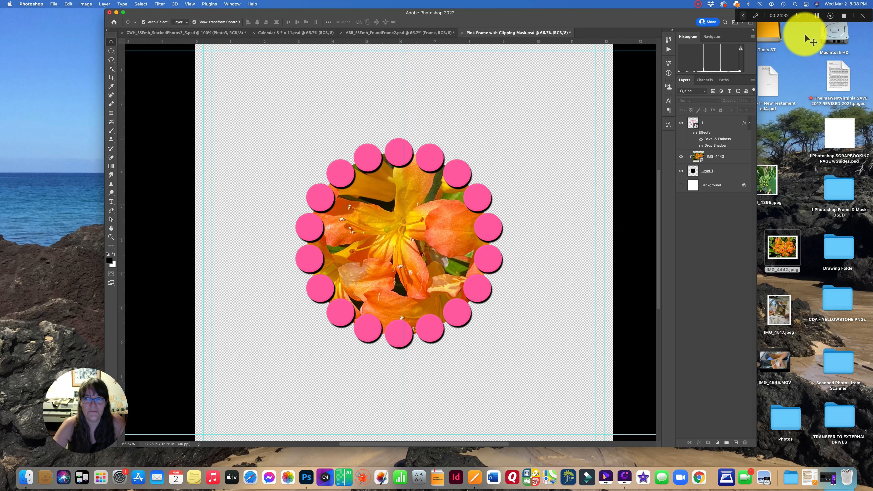
{"action": "left_click", "coordinate": [842, 16]}
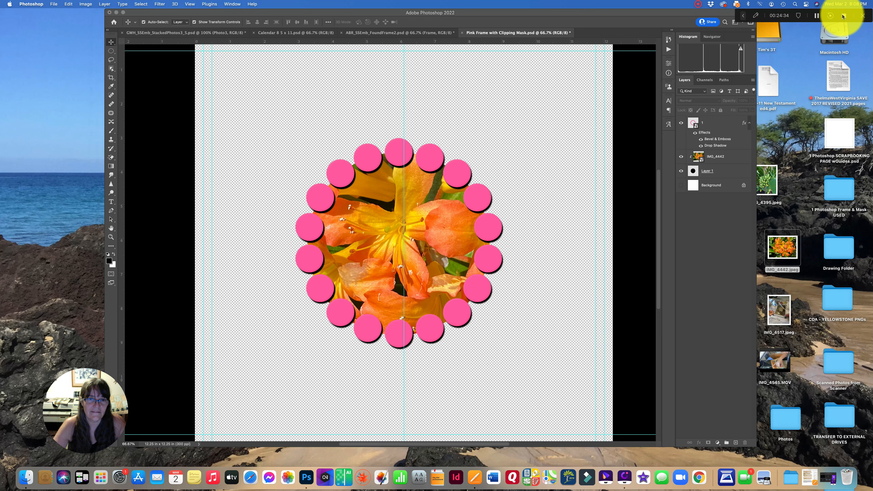